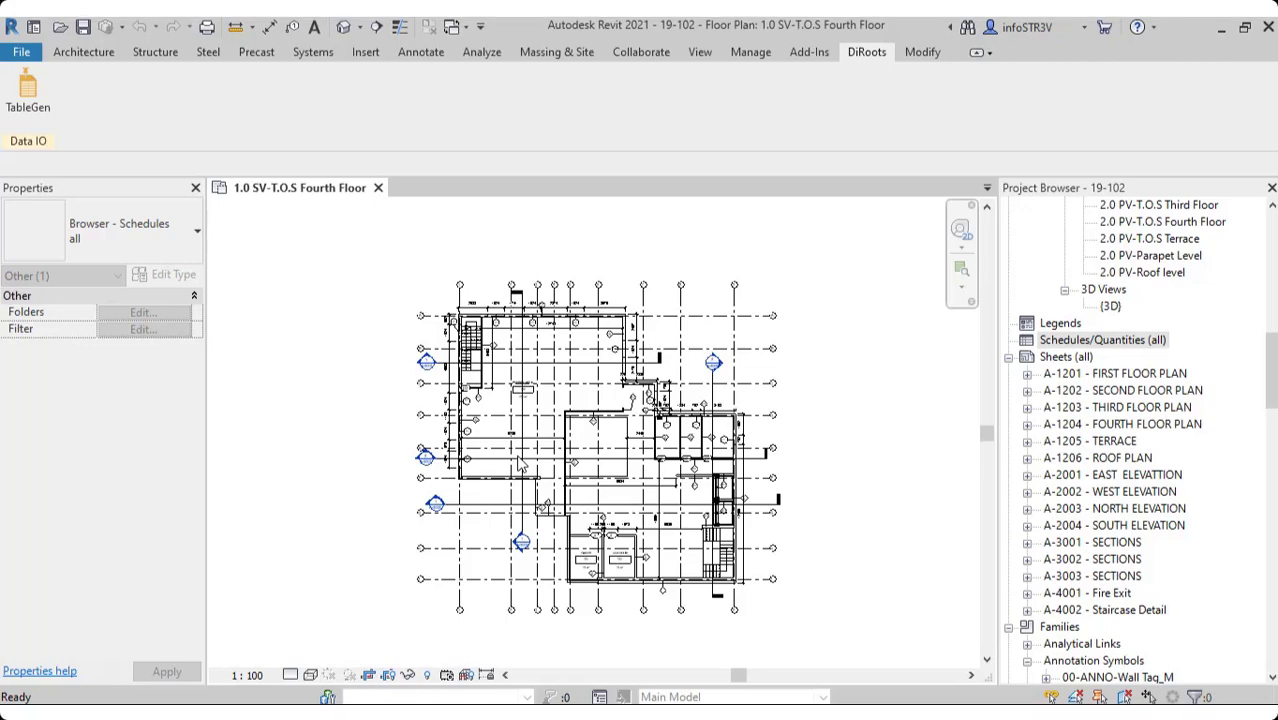
- Zoom into the fourth floor plan slightly and launch DiRoots TableGen from the ribbon
{"action": "scroll", "coordinate": [519, 462], "scroll_direction": "up", "scroll_amount": 2}
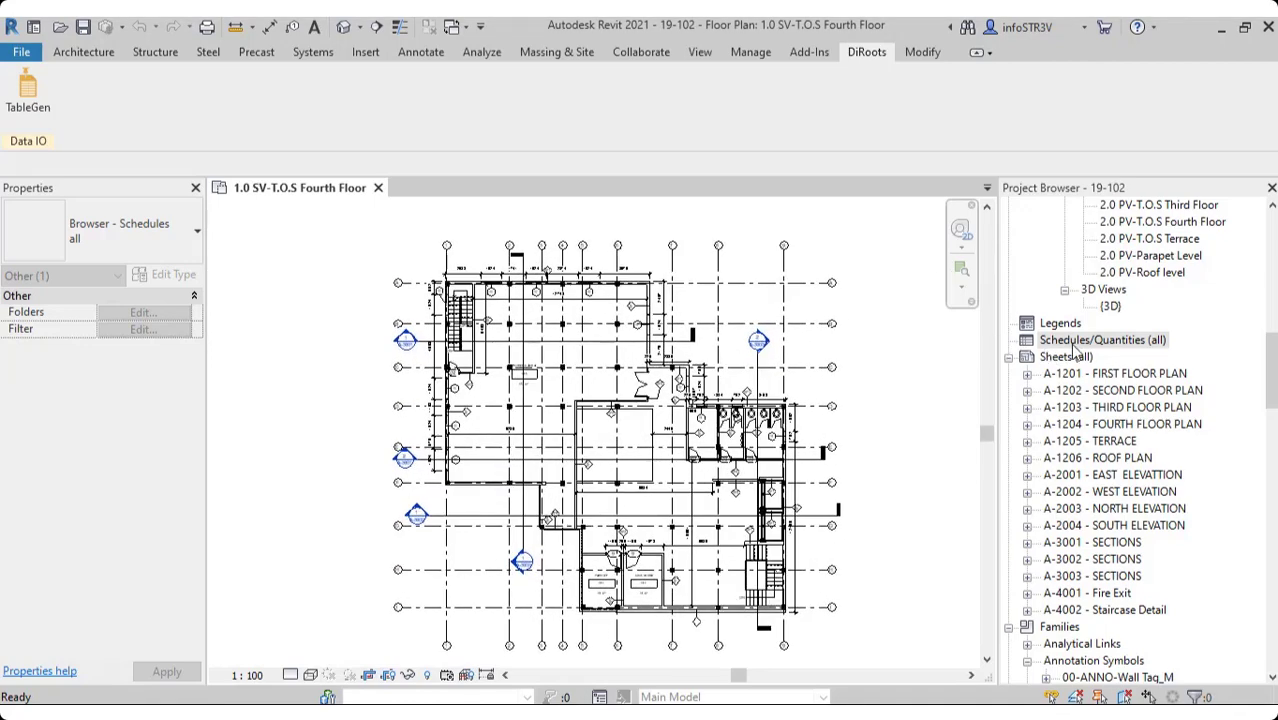
{"action": "left_click", "coordinate": [28, 104]}
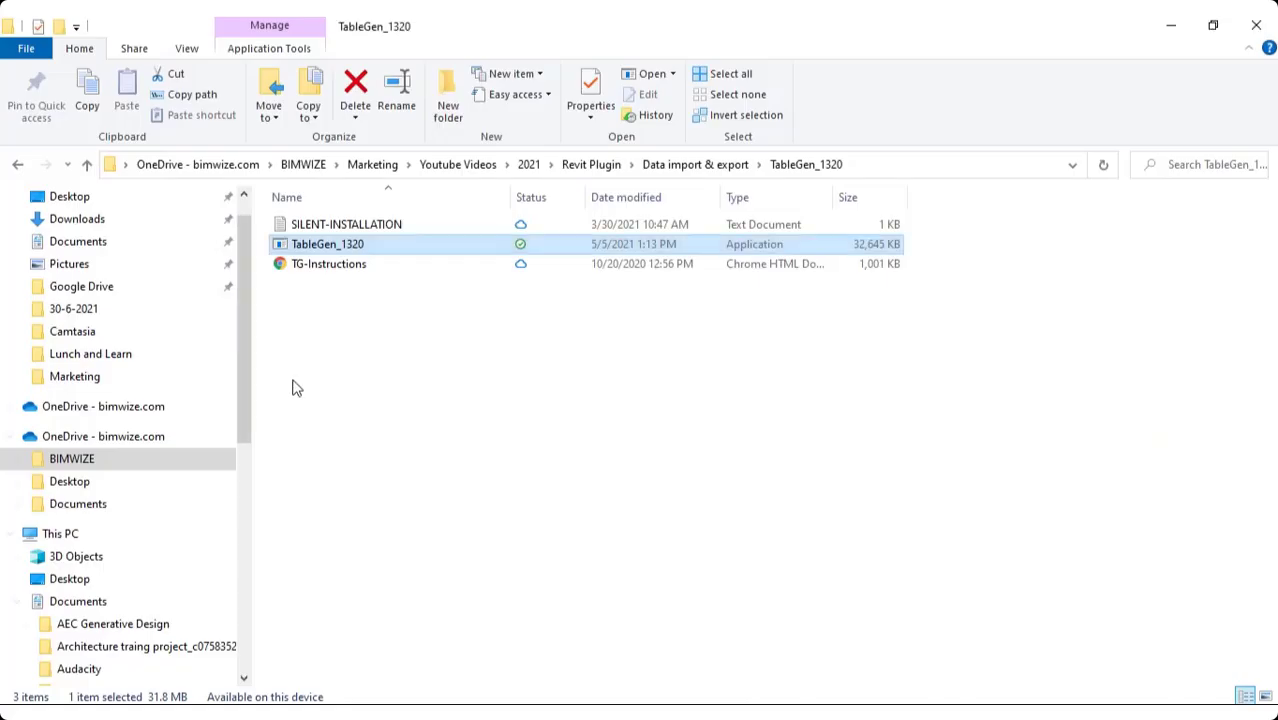
- Open the Architect's data workbook from the Data import & export folder in a maximized Excel window
{"action": "left_click", "coordinate": [665, 166]}
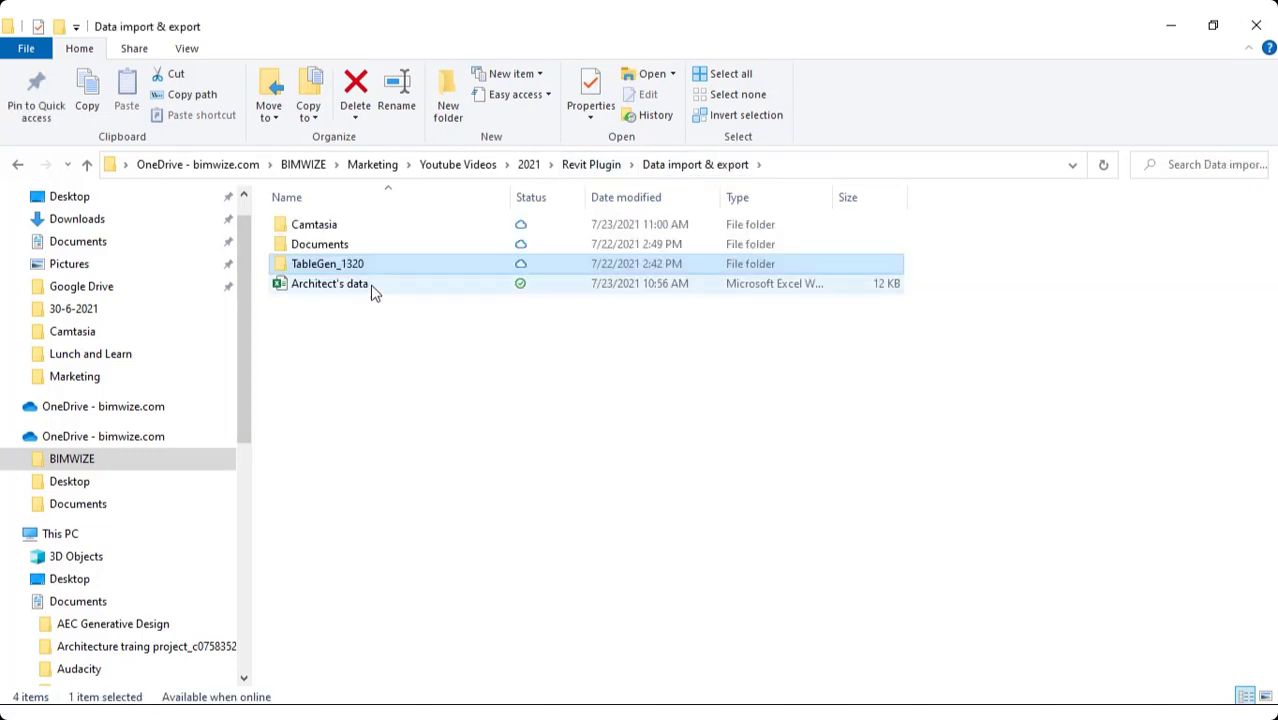
{"action": "left_click", "coordinate": [371, 287]}
{"action": "double_click", "coordinate": [372, 288]}
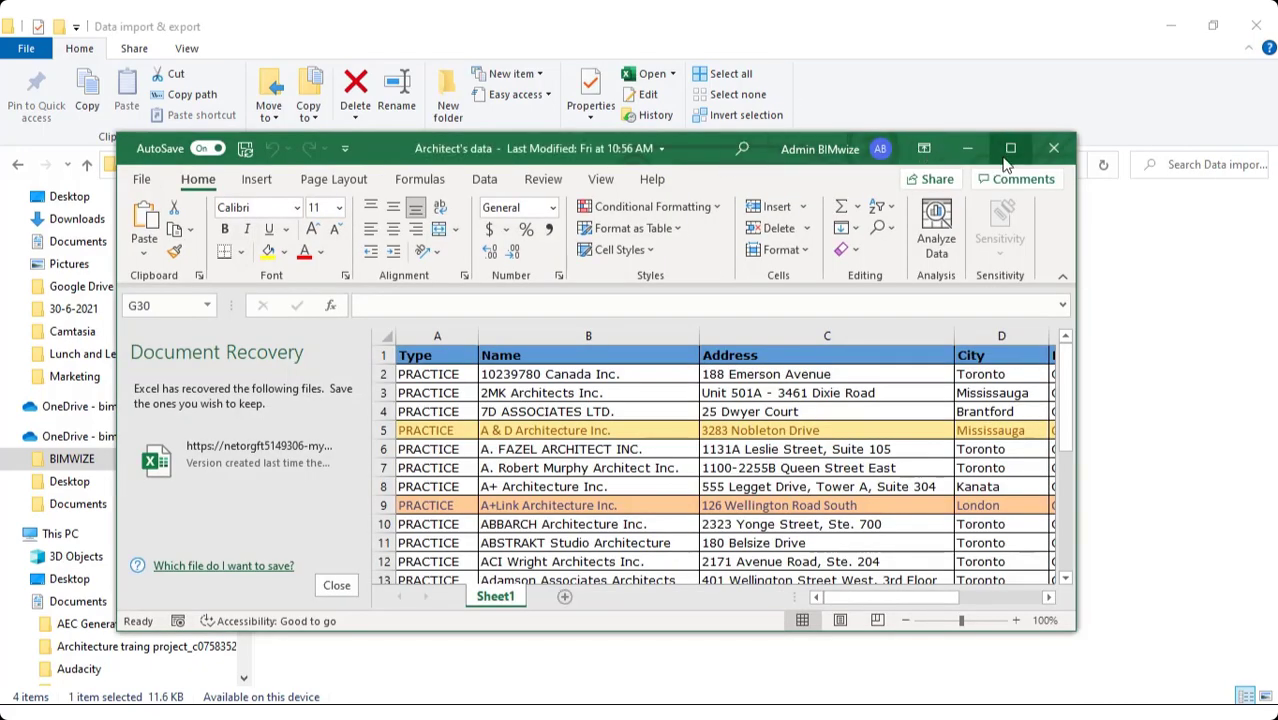
{"action": "left_click", "coordinate": [1010, 149]}
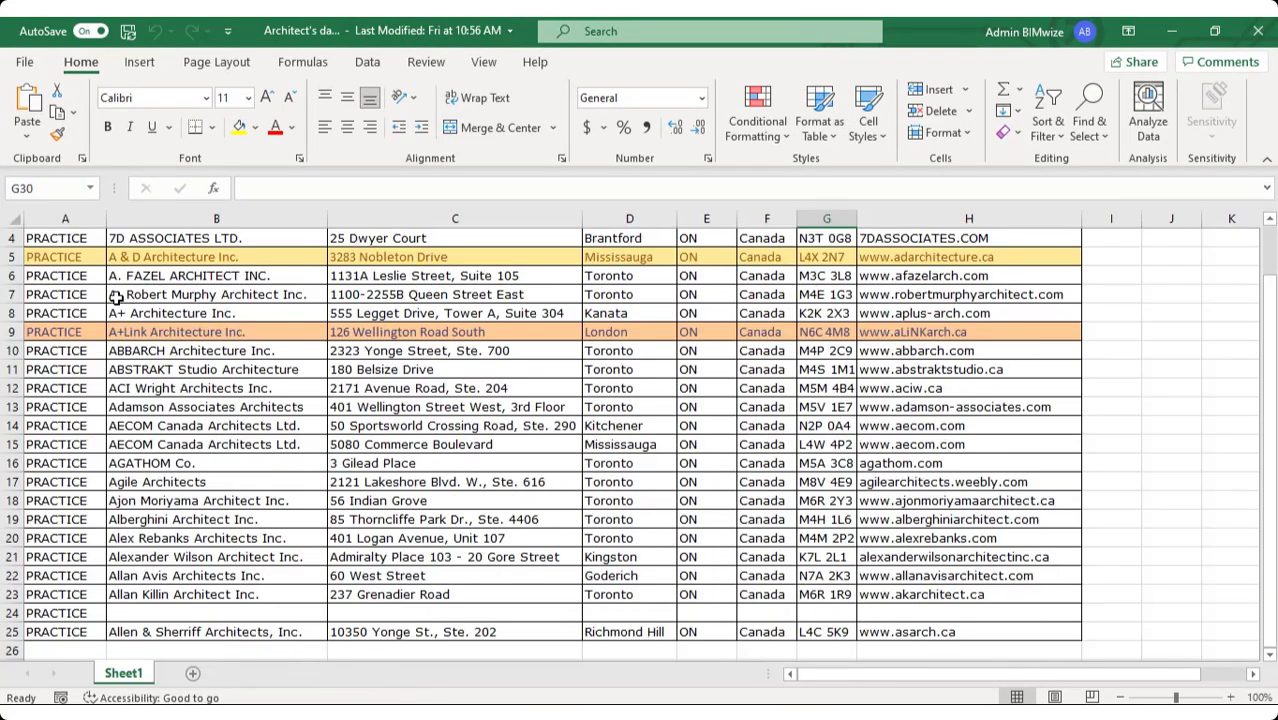
- Inspect Sheet1's data, starting from the Type header in A1, and check the contacts table range
{"action": "scroll", "coordinate": [116, 297], "scroll_direction": "up", "scroll_amount": 2}
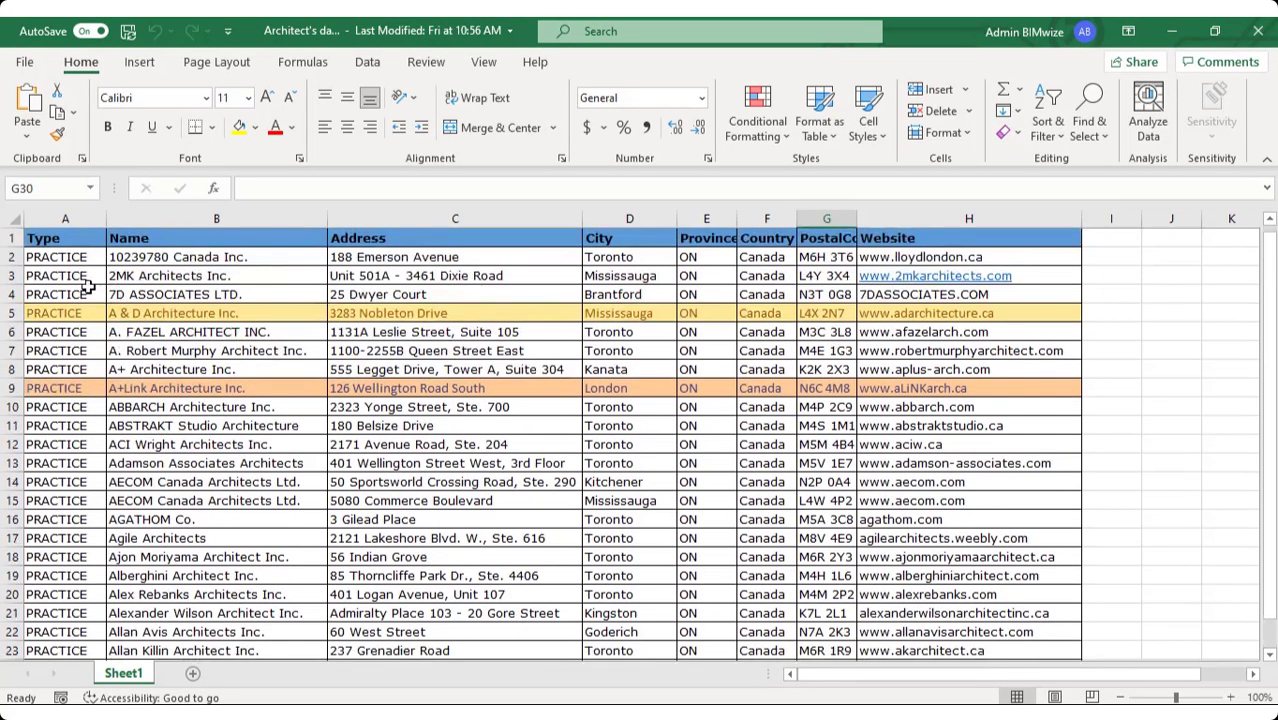
{"action": "left_click", "coordinate": [66, 239]}
{"action": "scroll", "coordinate": [269, 324], "scroll_direction": "down", "scroll_amount": 1}
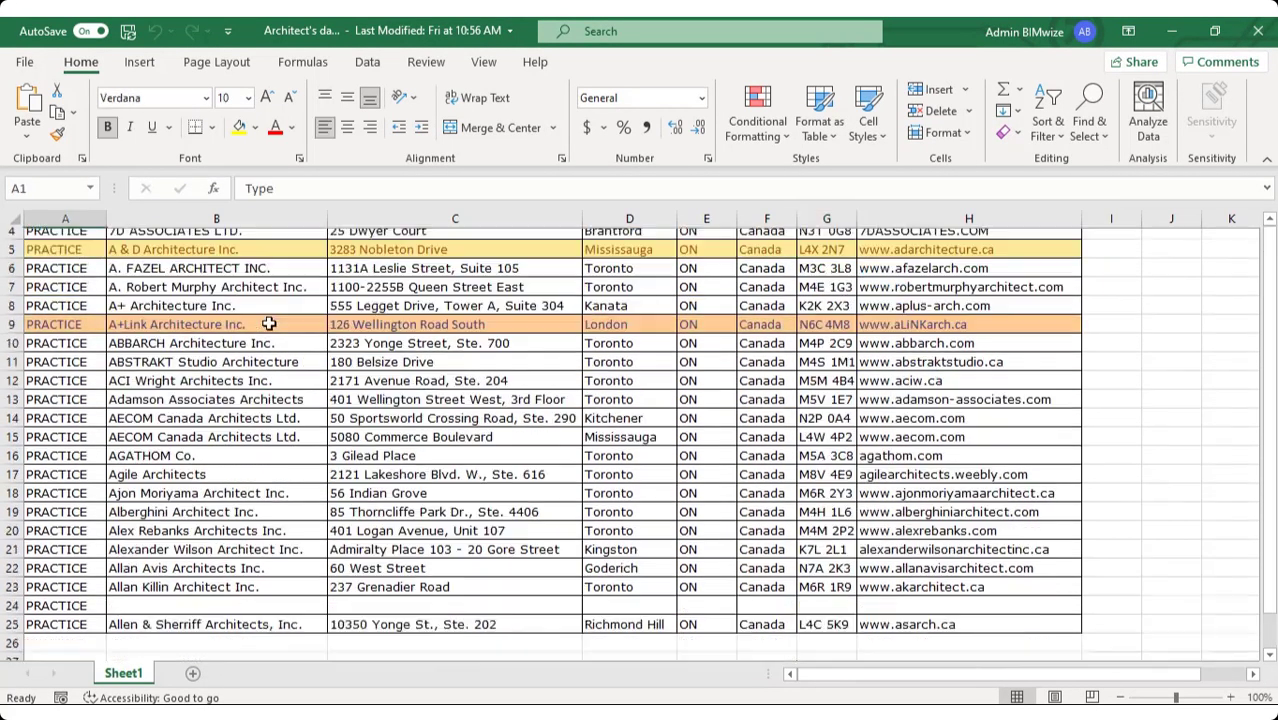
{"action": "scroll", "coordinate": [269, 324], "scroll_direction": "down", "scroll_amount": 2}
{"action": "left_click", "coordinate": [925, 505], "text": "shift"}
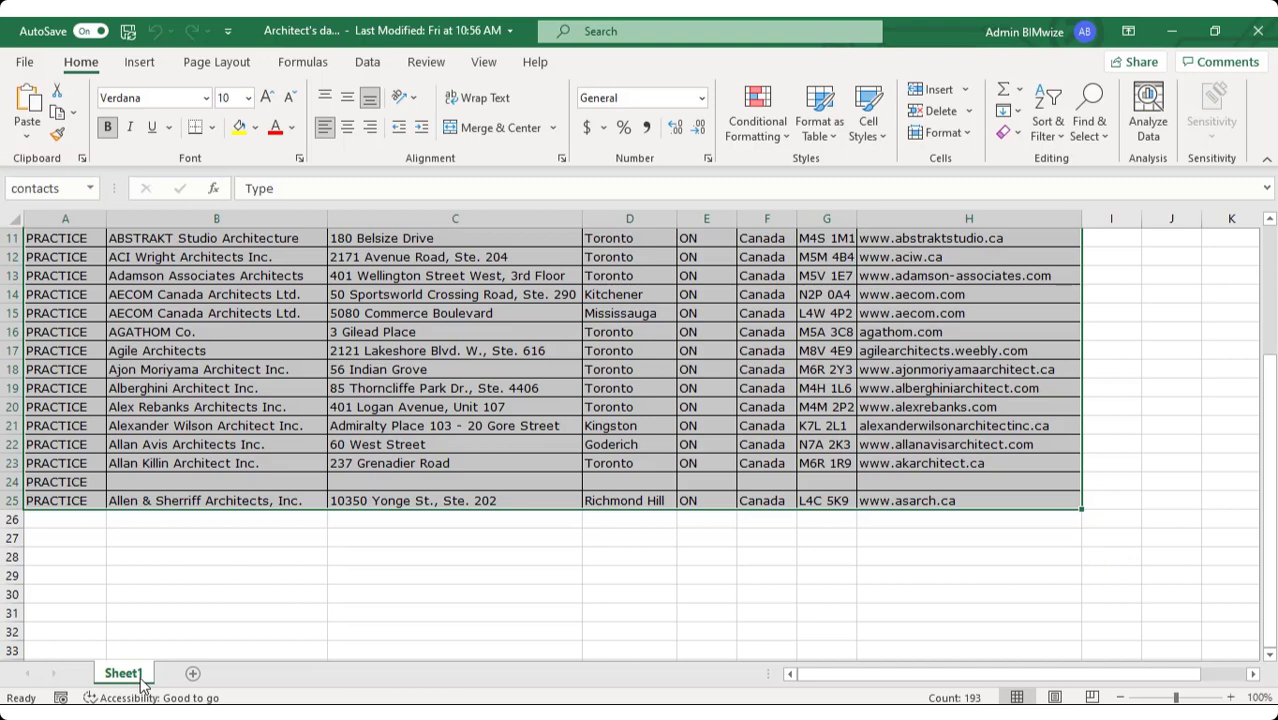
{"action": "left_click", "coordinate": [152, 617]}
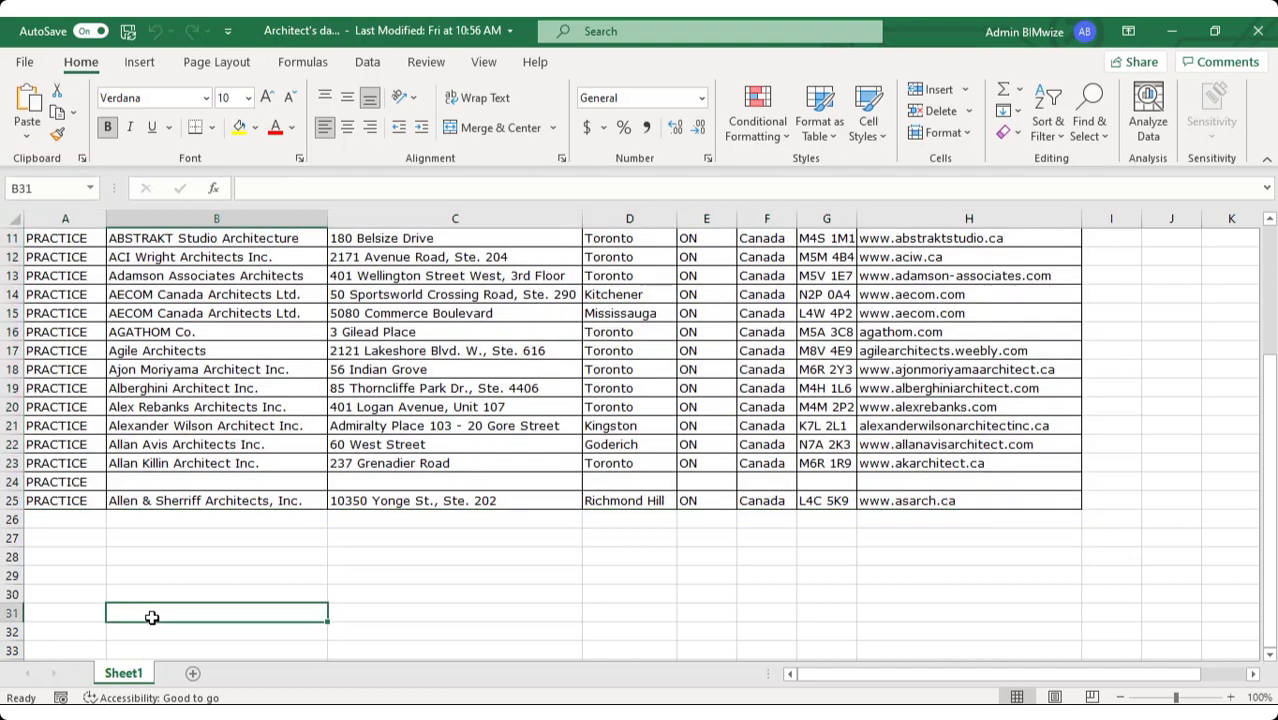
- Rename Sheet1 to Consultants and switch back to Revit's TableGen window
{"action": "right_click", "coordinate": [145, 676]}
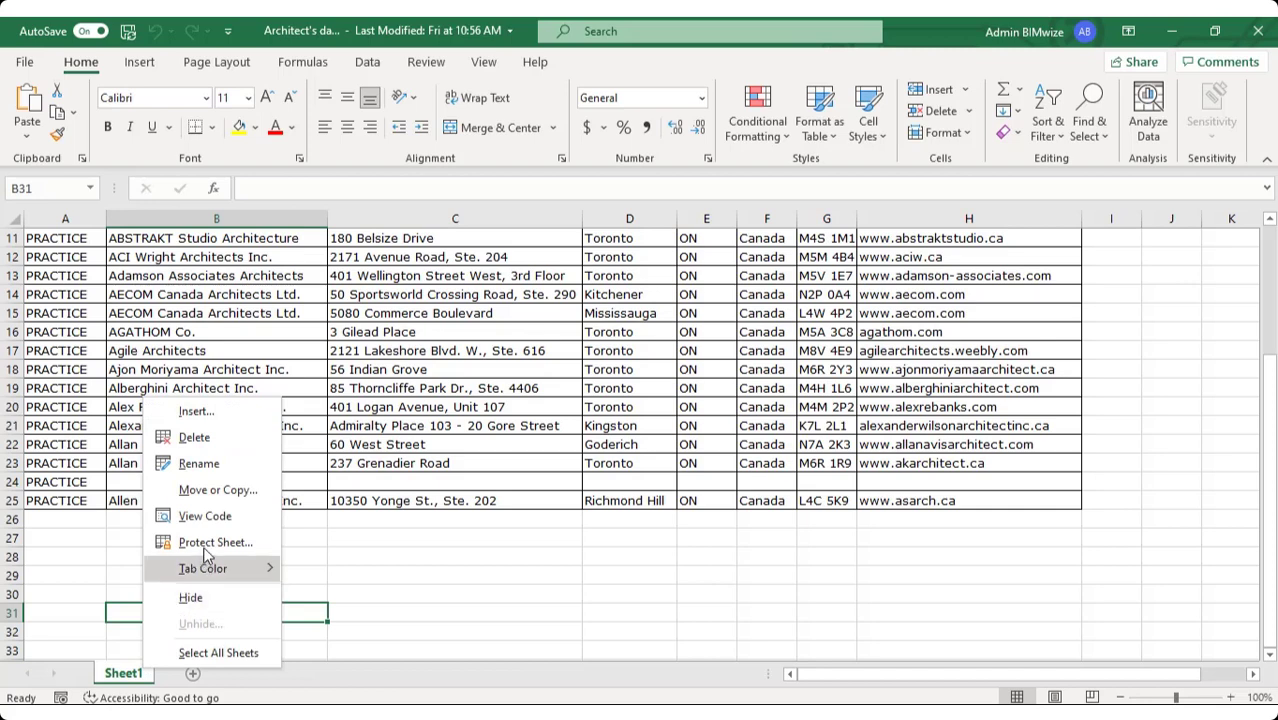
{"action": "left_click", "coordinate": [200, 464]}
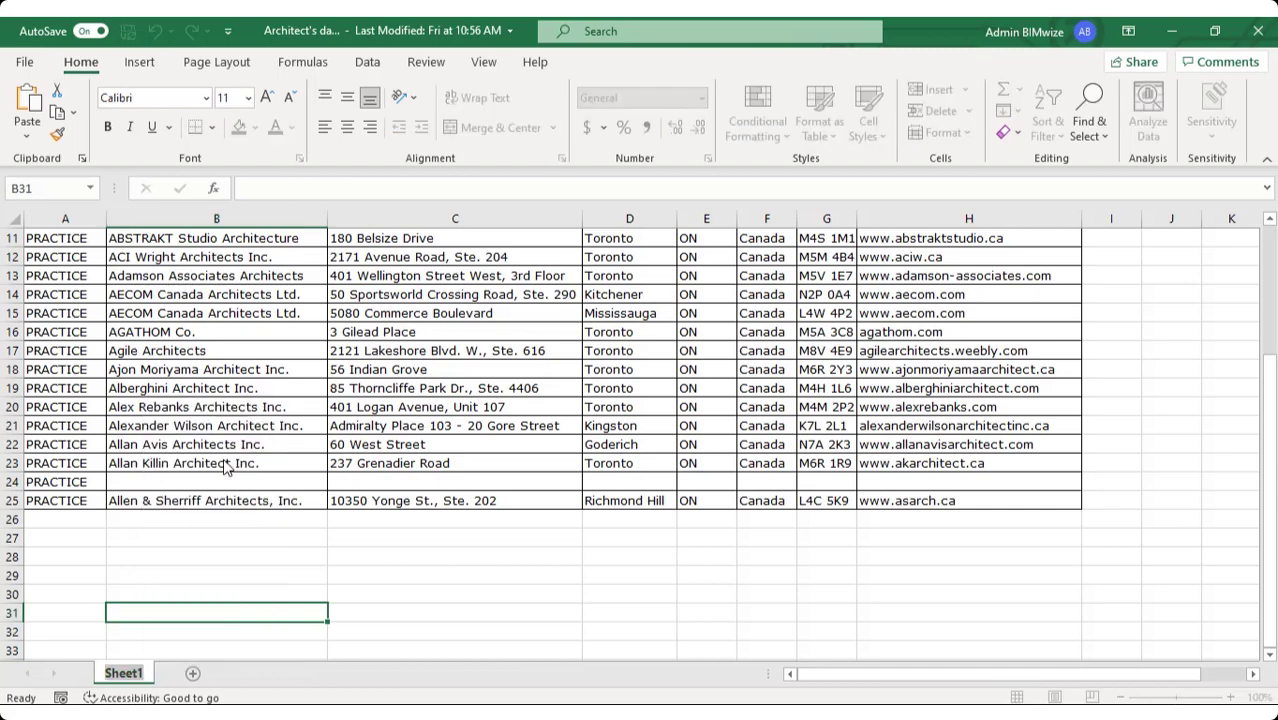
{"action": "type", "text": "don"}
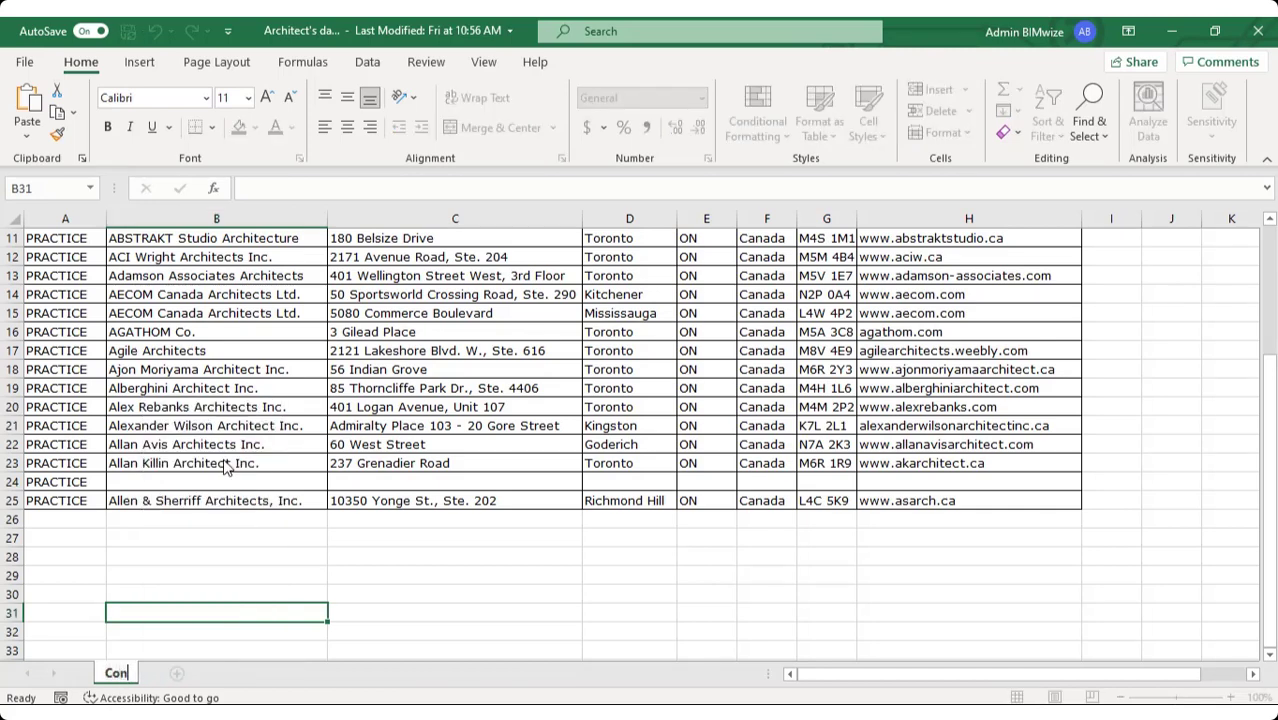
{"action": "type", "text": "sultants"}
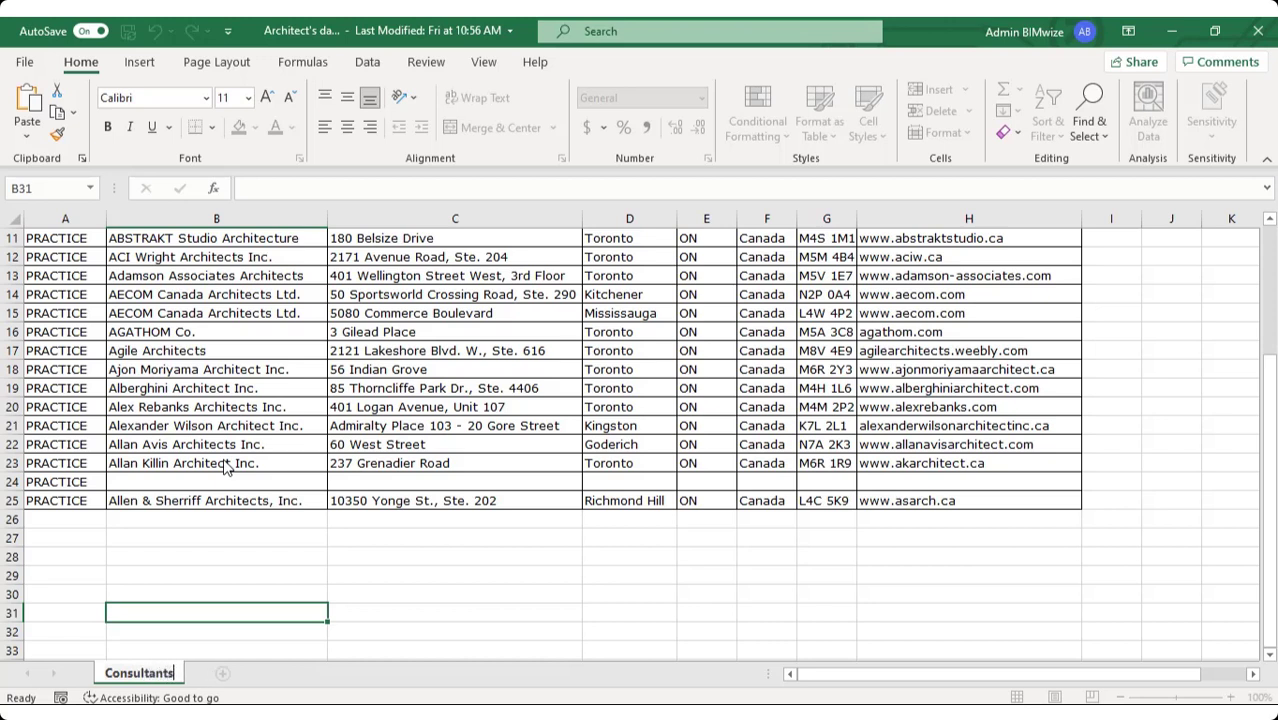
{"action": "left_click", "coordinate": [412, 615]}
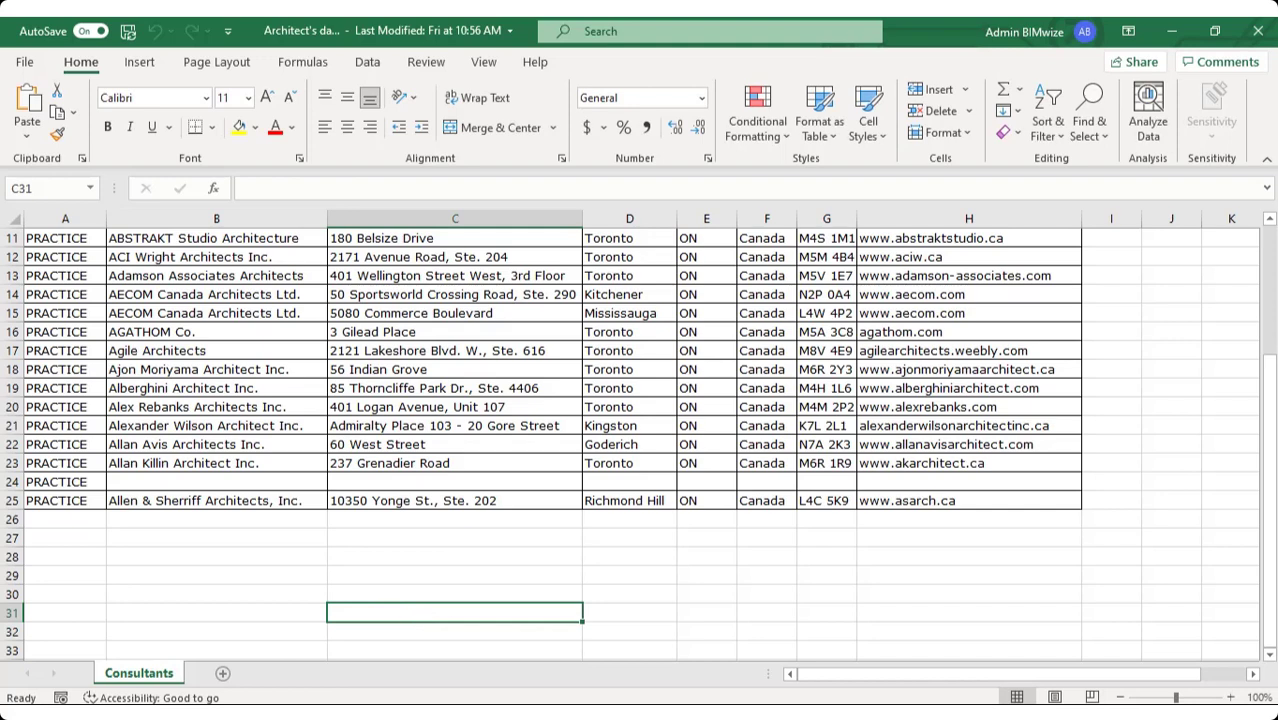
{"action": "left_click", "coordinate": [510, 679]}
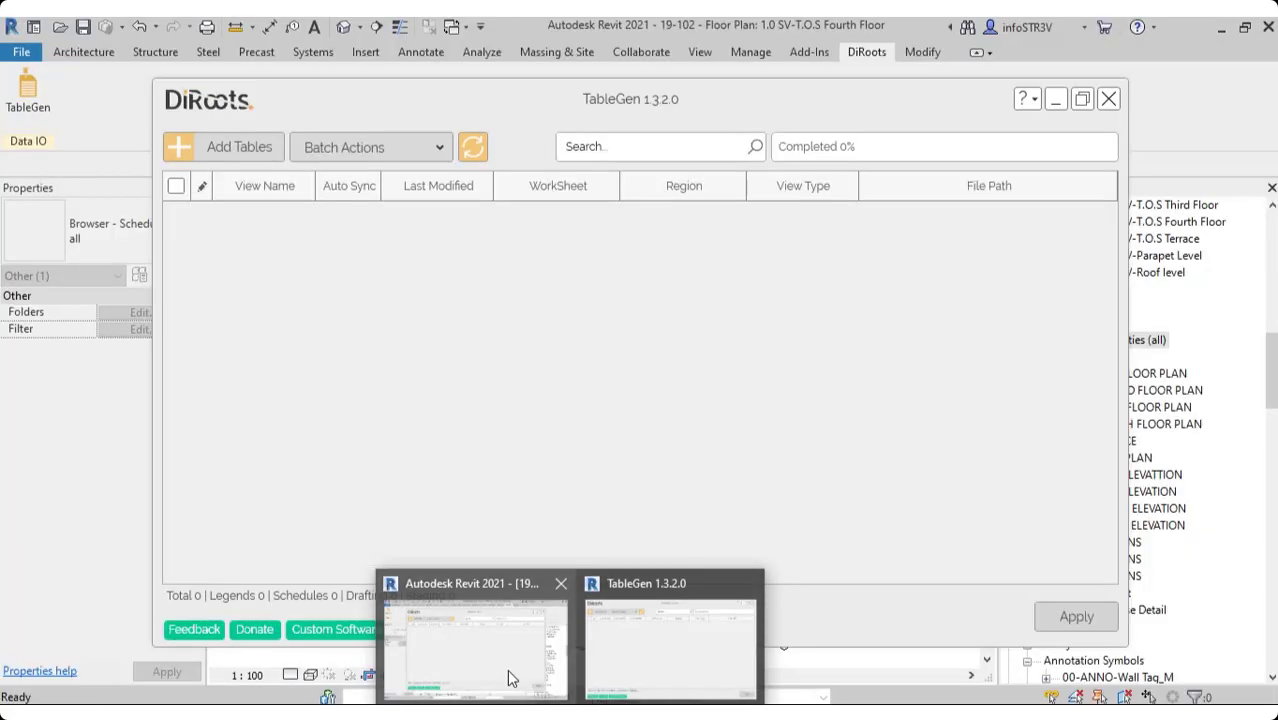
- Add a TableGen table from Architect's data as a Schedule View, closing the workbook in Excel first
{"action": "left_click", "coordinate": [257, 150]}
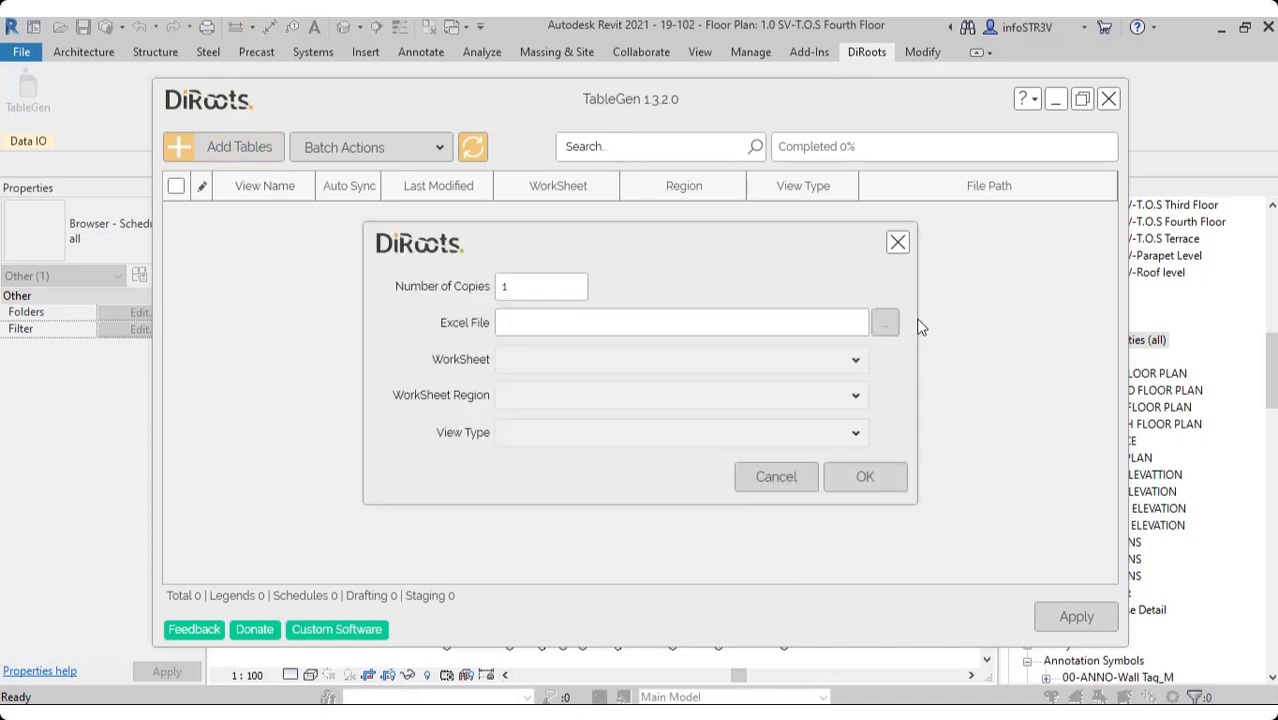
{"action": "left_click", "coordinate": [886, 324]}
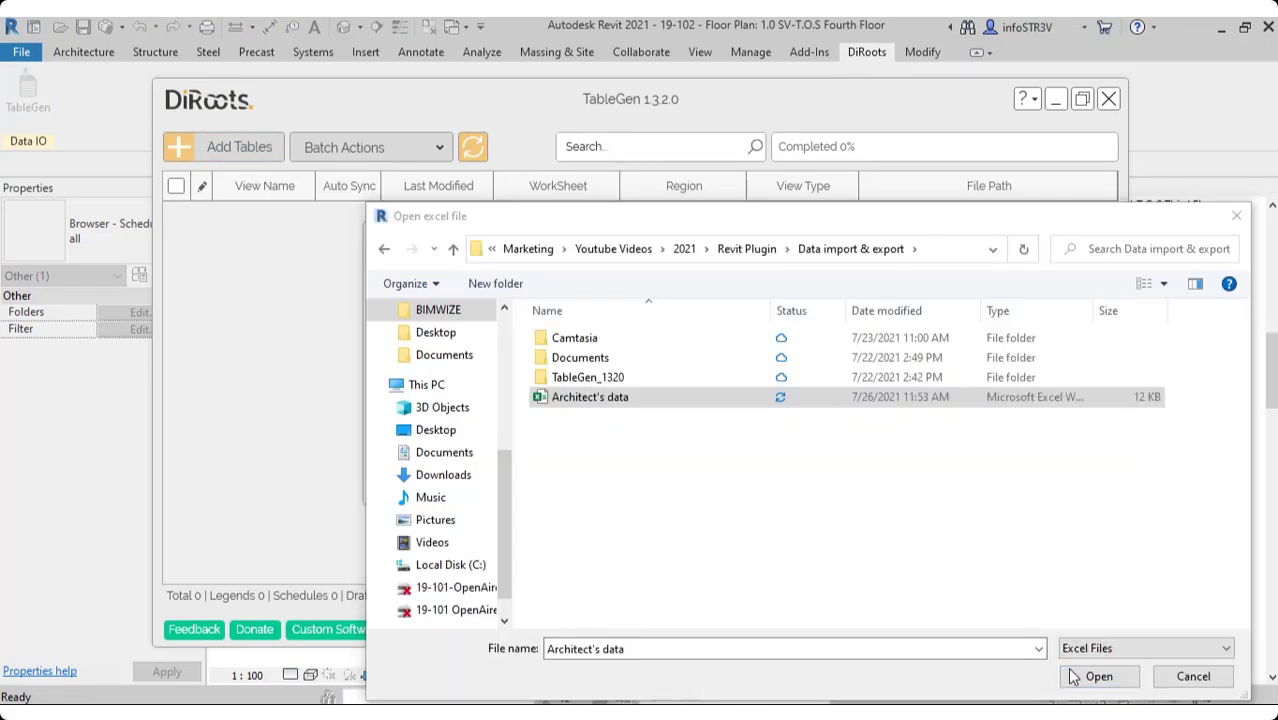
{"action": "left_click", "coordinate": [1085, 677]}
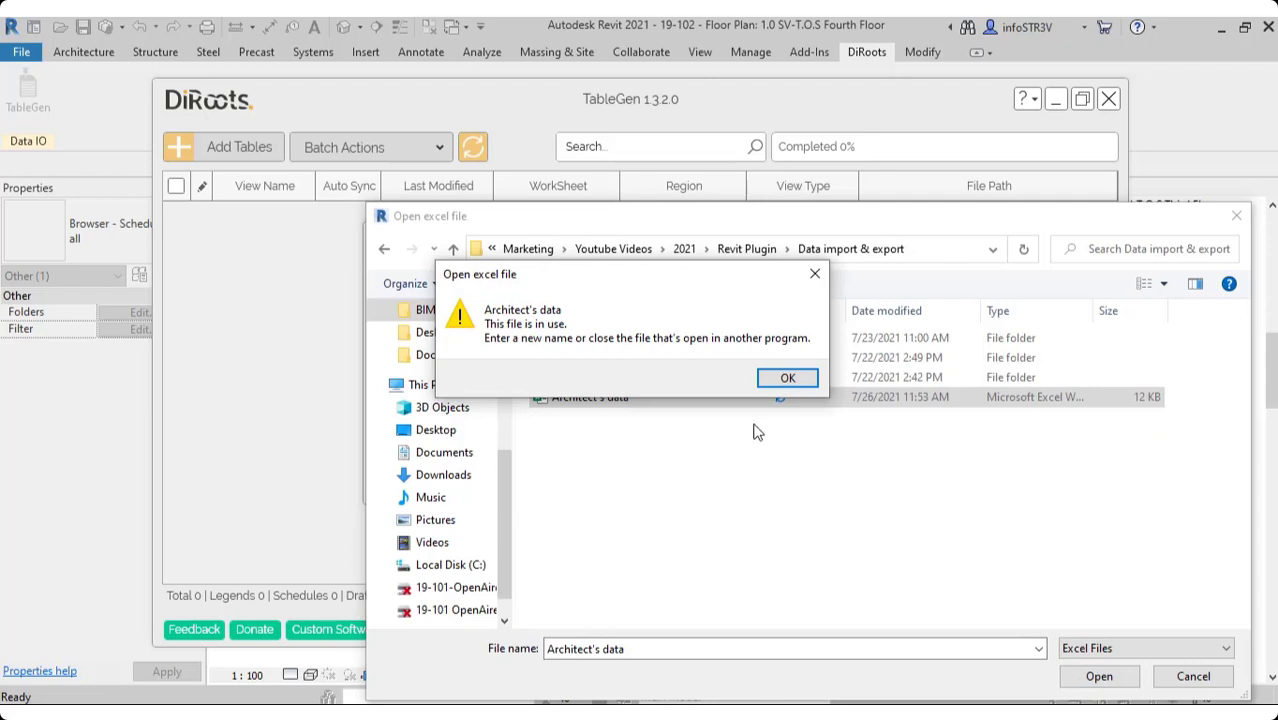
{"action": "left_click", "coordinate": [787, 379]}
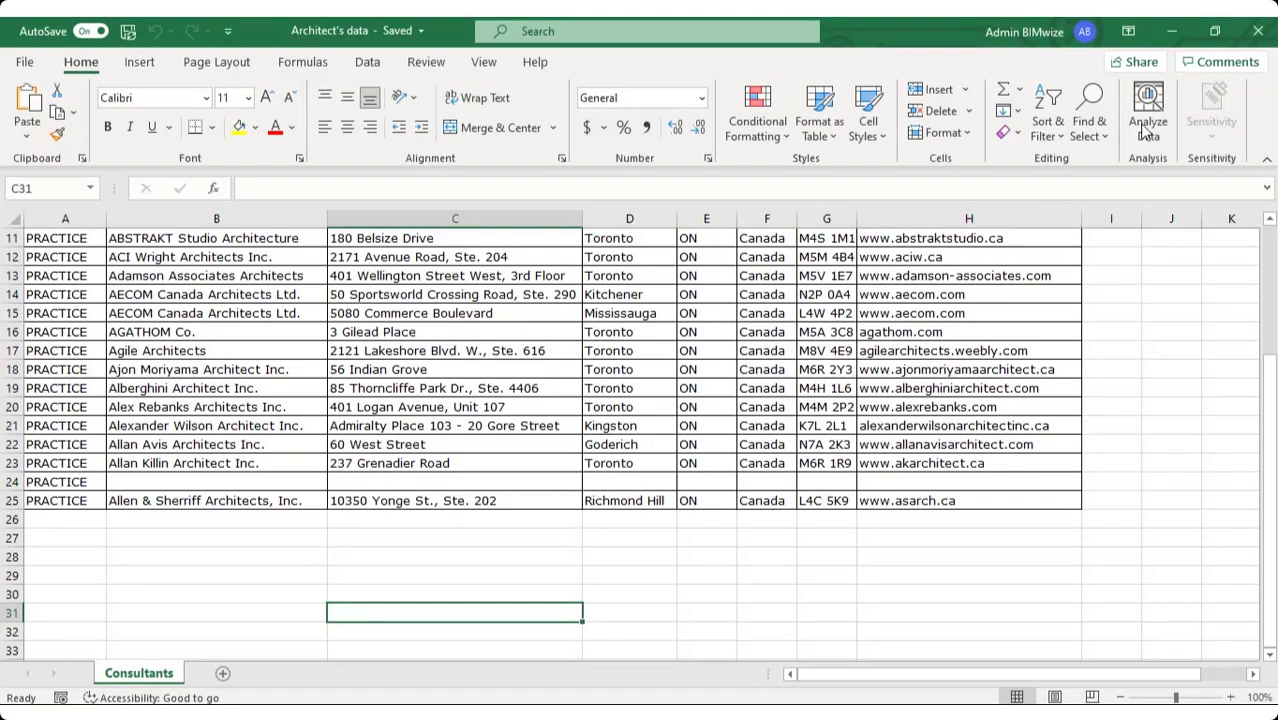
{"action": "left_click", "coordinate": [1258, 31]}
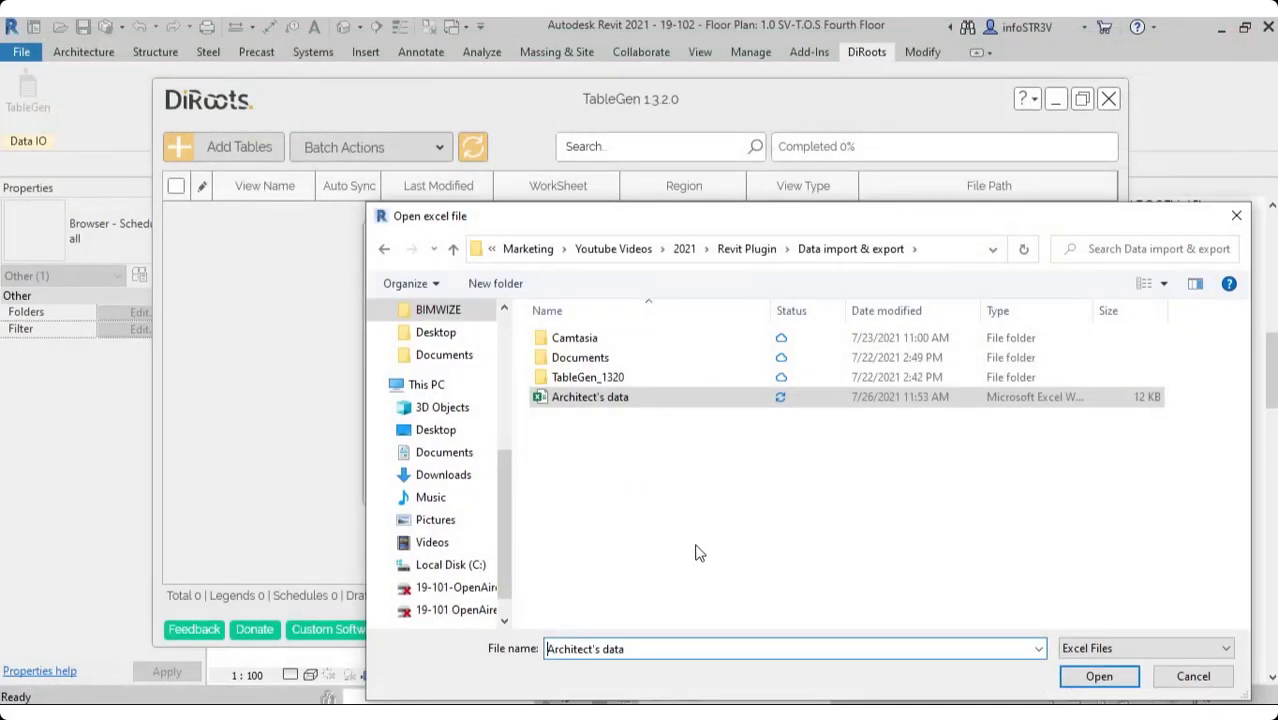
{"action": "left_click", "coordinate": [1097, 677]}
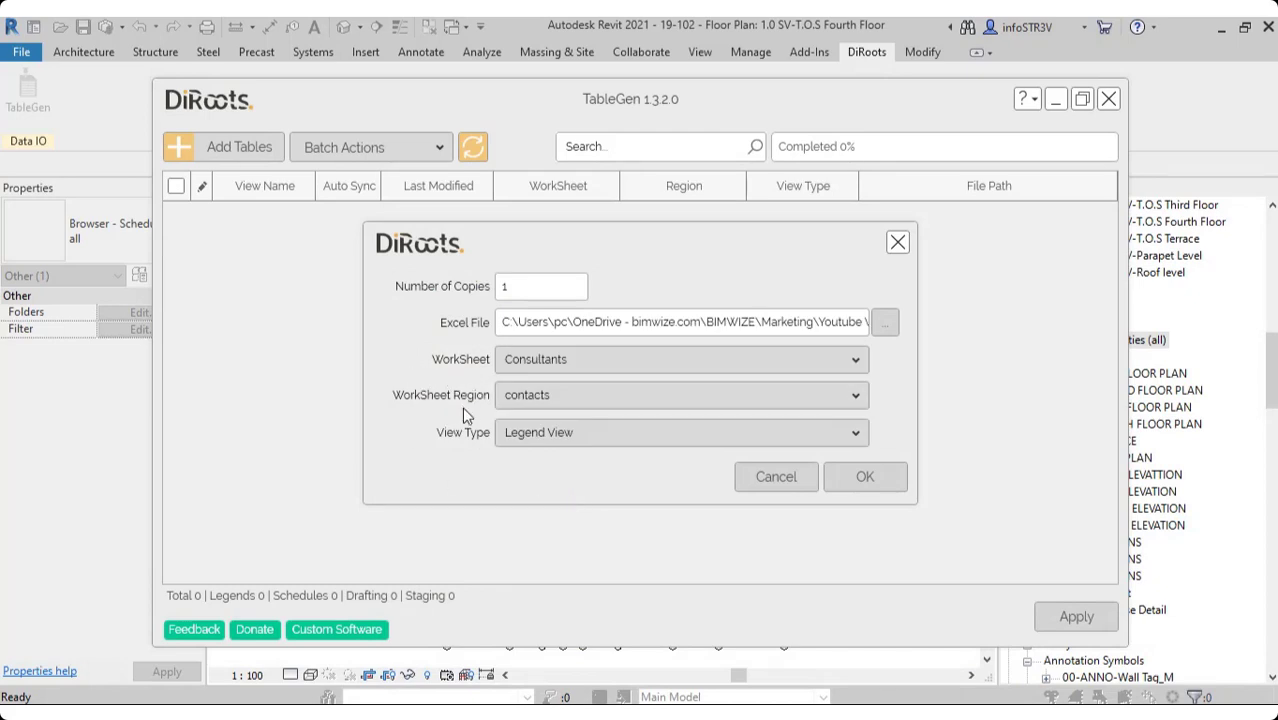
{"action": "left_click", "coordinate": [562, 434]}
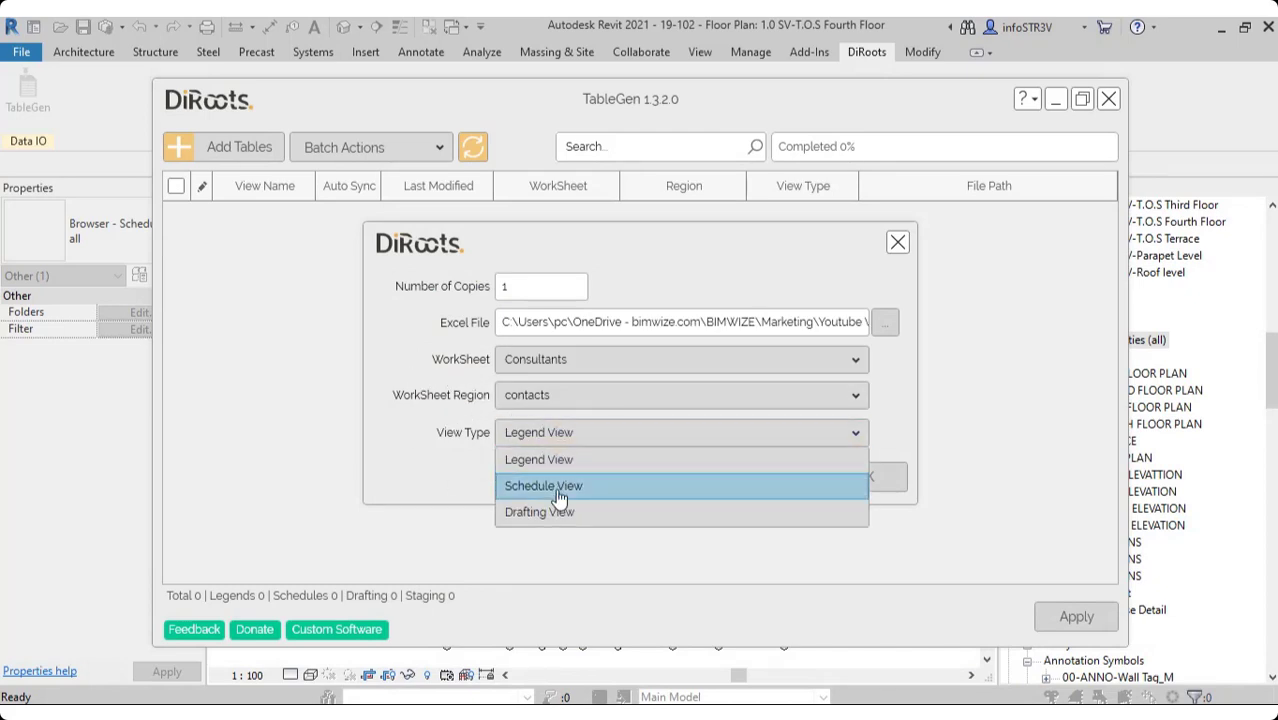
{"action": "left_click", "coordinate": [558, 486]}
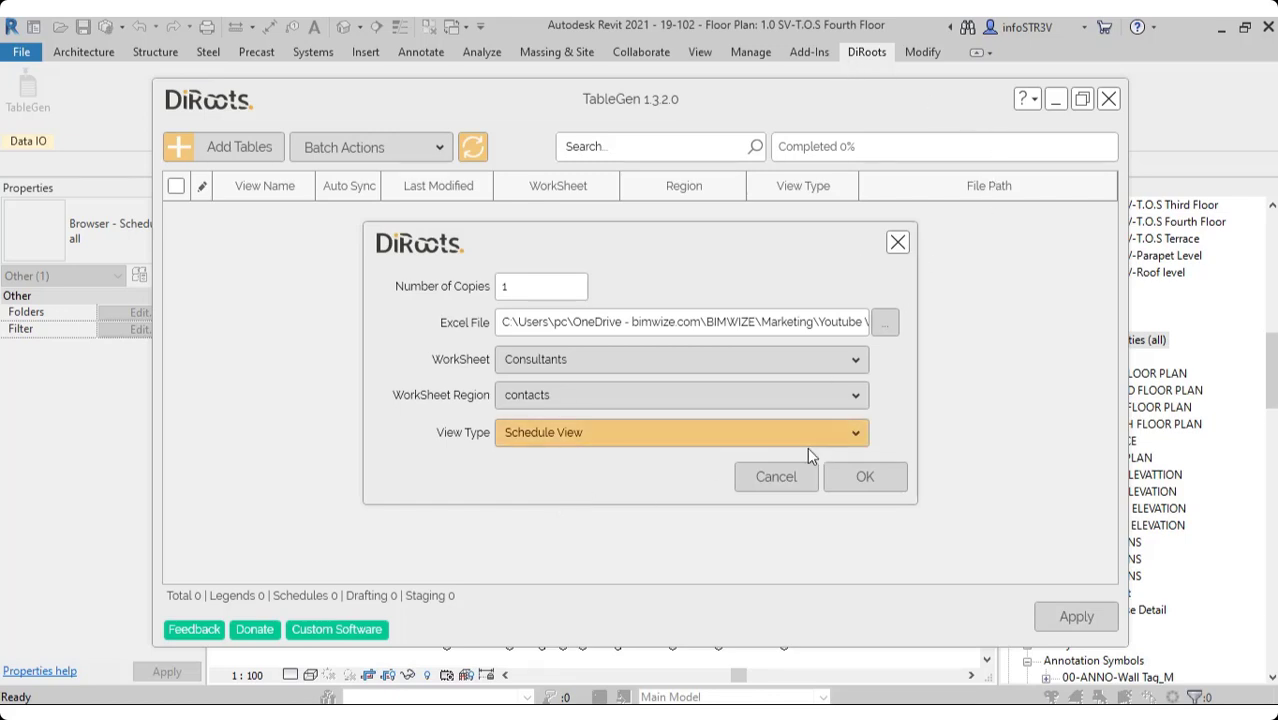
{"action": "left_click", "coordinate": [866, 475]}
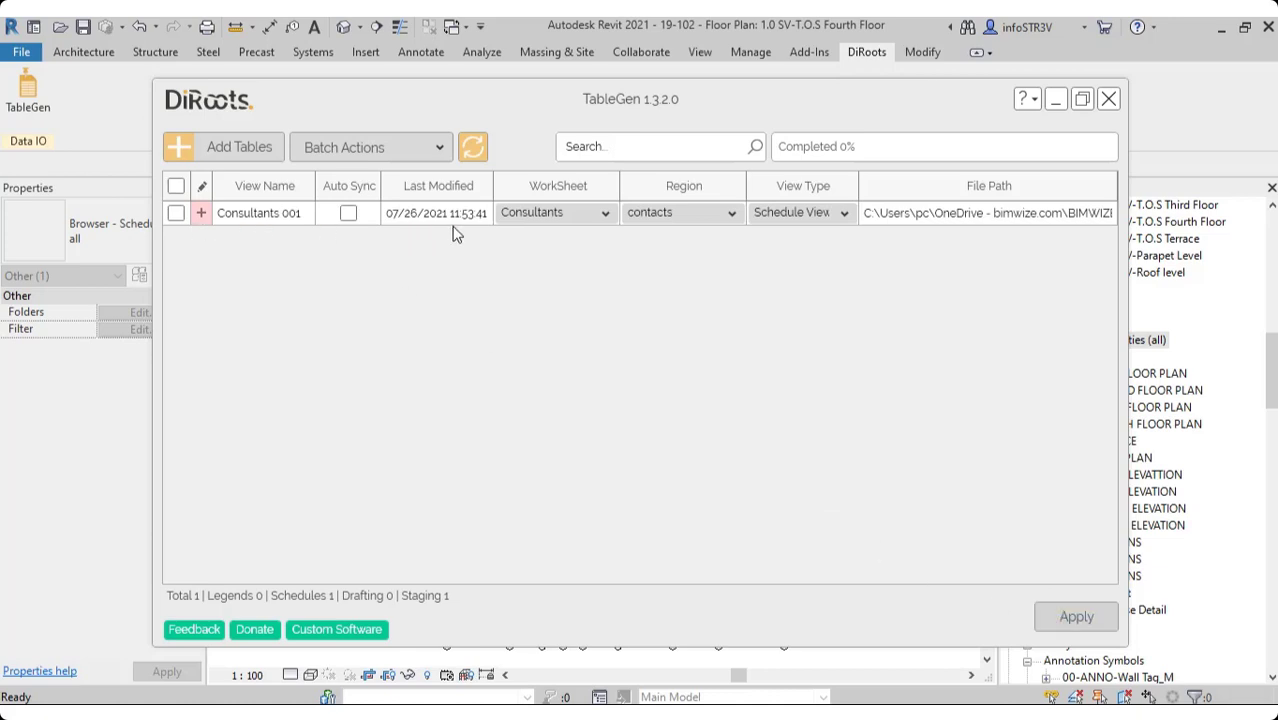
- Apply the table to create Consultants 001, close TableGen and expand the Schedules list
{"action": "left_click", "coordinate": [1068, 626]}
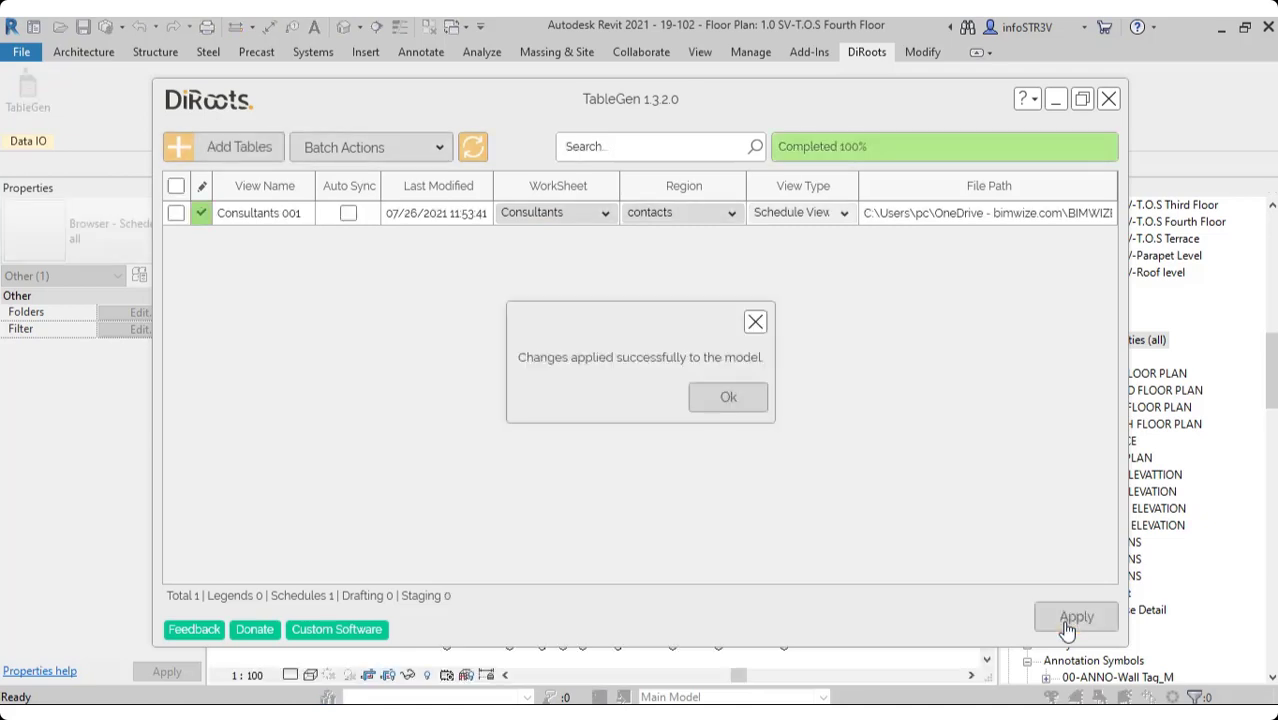
{"action": "left_click", "coordinate": [709, 406]}
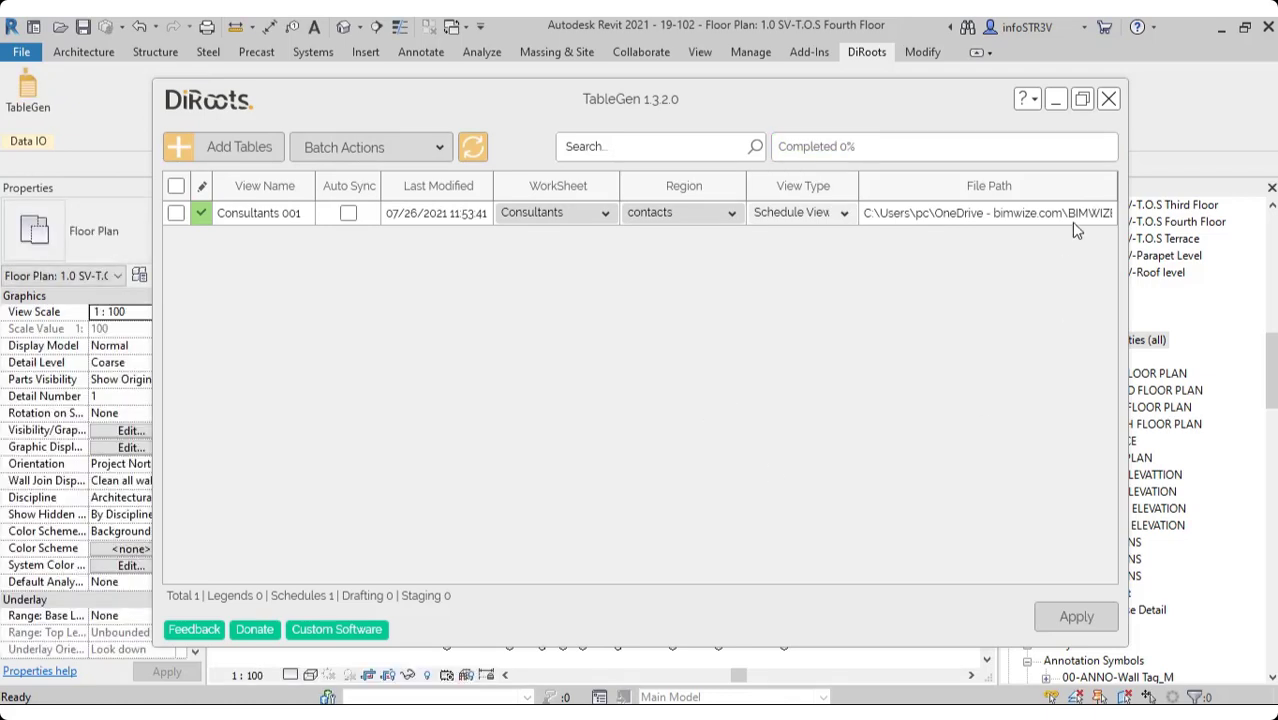
{"action": "left_click", "coordinate": [1109, 99]}
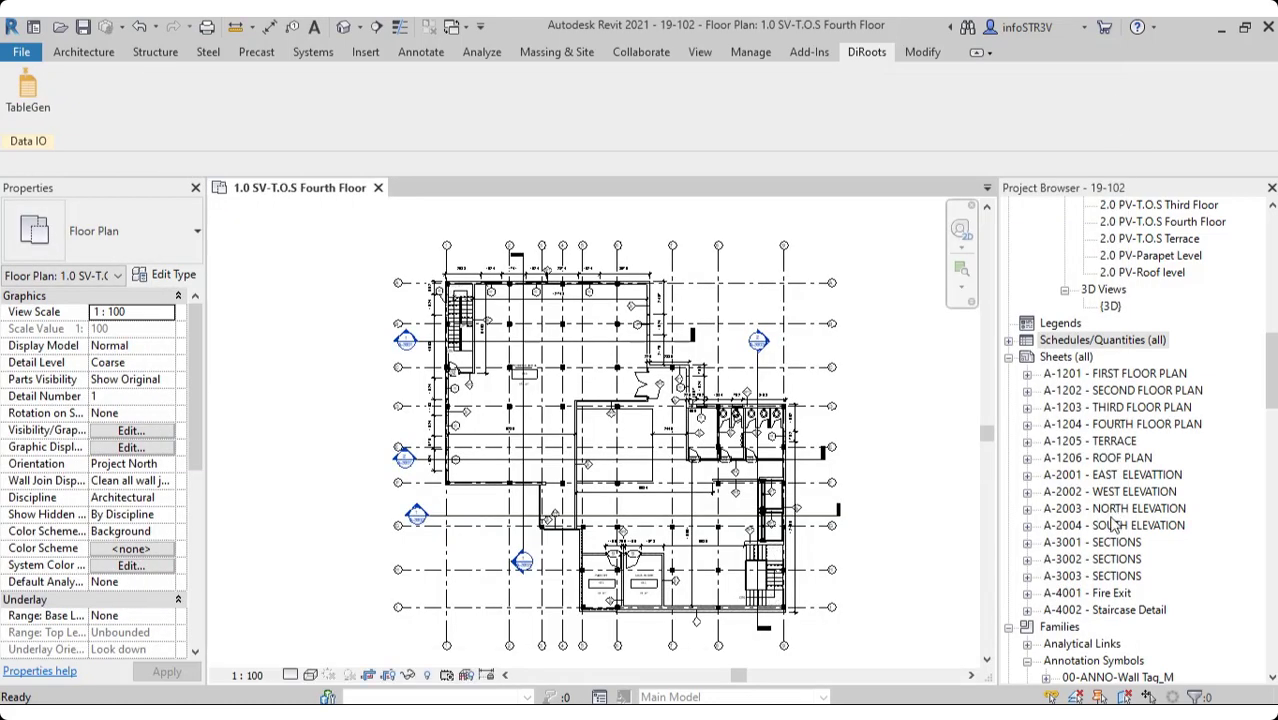
{"action": "double_click", "coordinate": [1090, 342]}
- Open the Consultants 001 schedule and reopen the Architect's data workbook
{"action": "left_click", "coordinate": [1085, 357]}
{"action": "double_click", "coordinate": [1085, 357]}
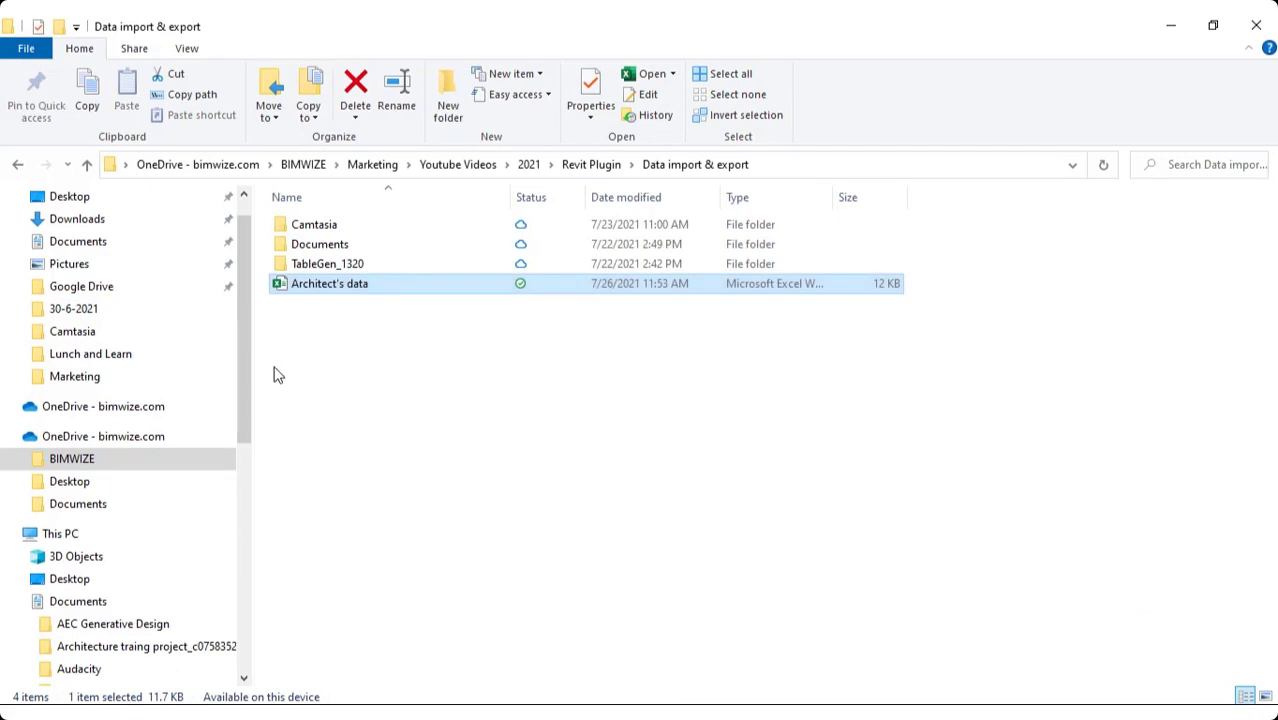
{"action": "double_click", "coordinate": [383, 290]}
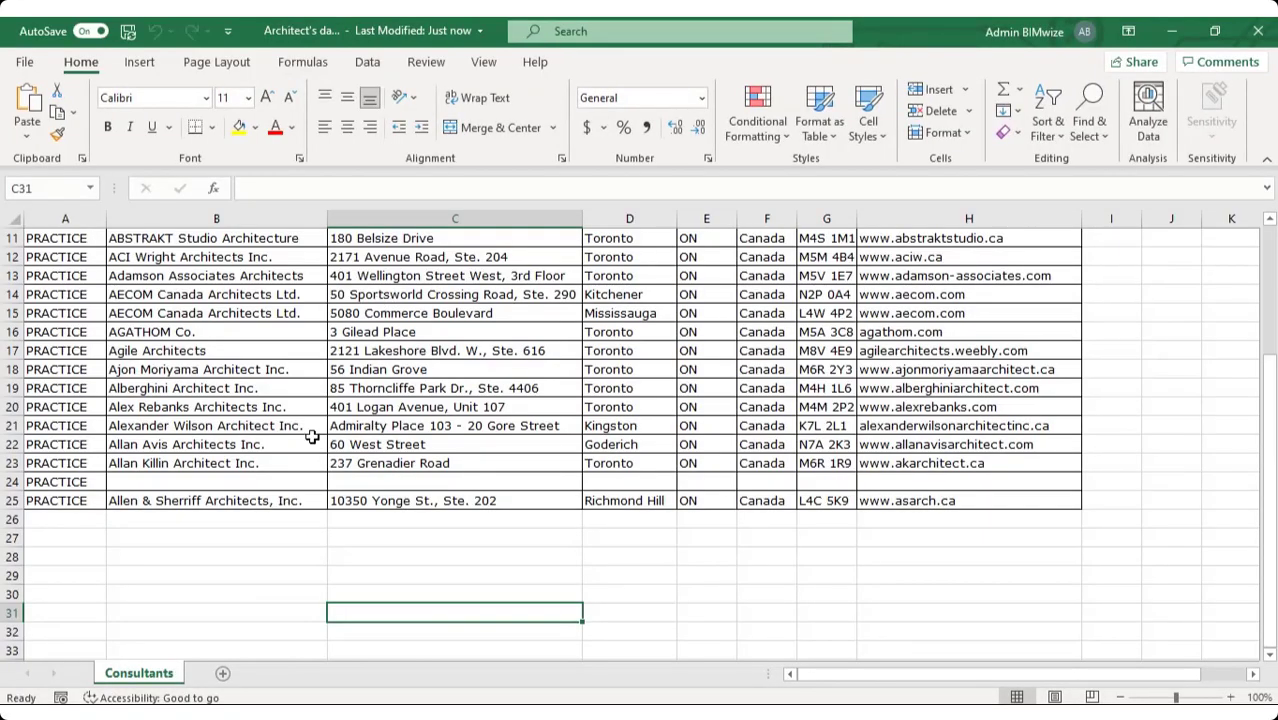
- Clear the Allen & Sherriff entry in B25:H25 and close the saved workbook
{"action": "scroll", "coordinate": [312, 437], "scroll_direction": "up", "scroll_amount": 2}
{"action": "scroll", "coordinate": [312, 437], "scroll_direction": "up", "scroll_amount": 2}
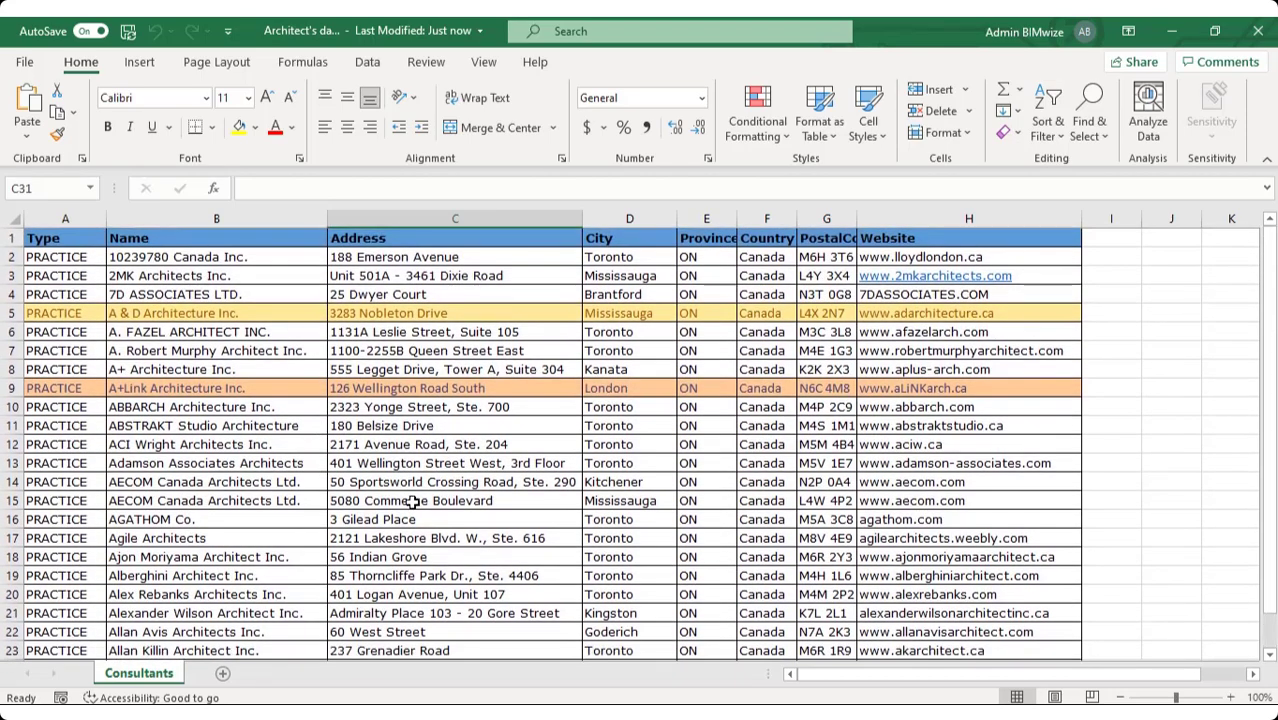
{"action": "left_click", "coordinate": [413, 503]}
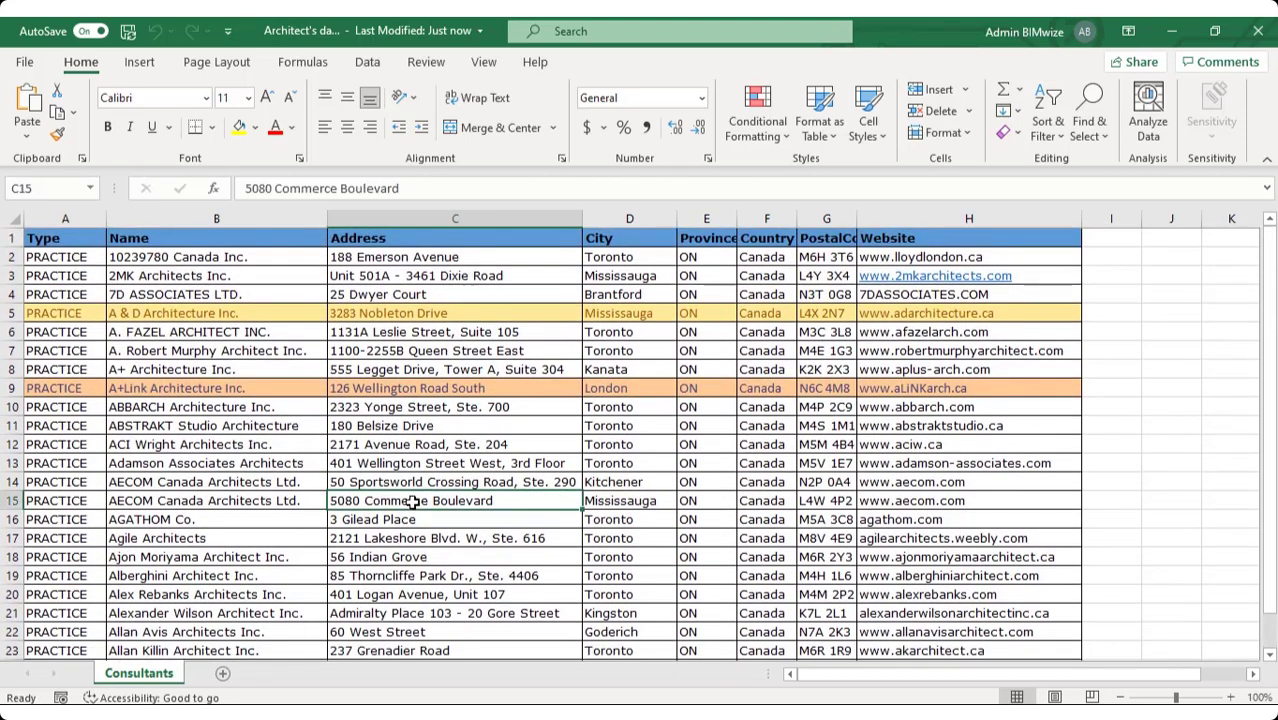
{"action": "double_click", "coordinate": [413, 503]}
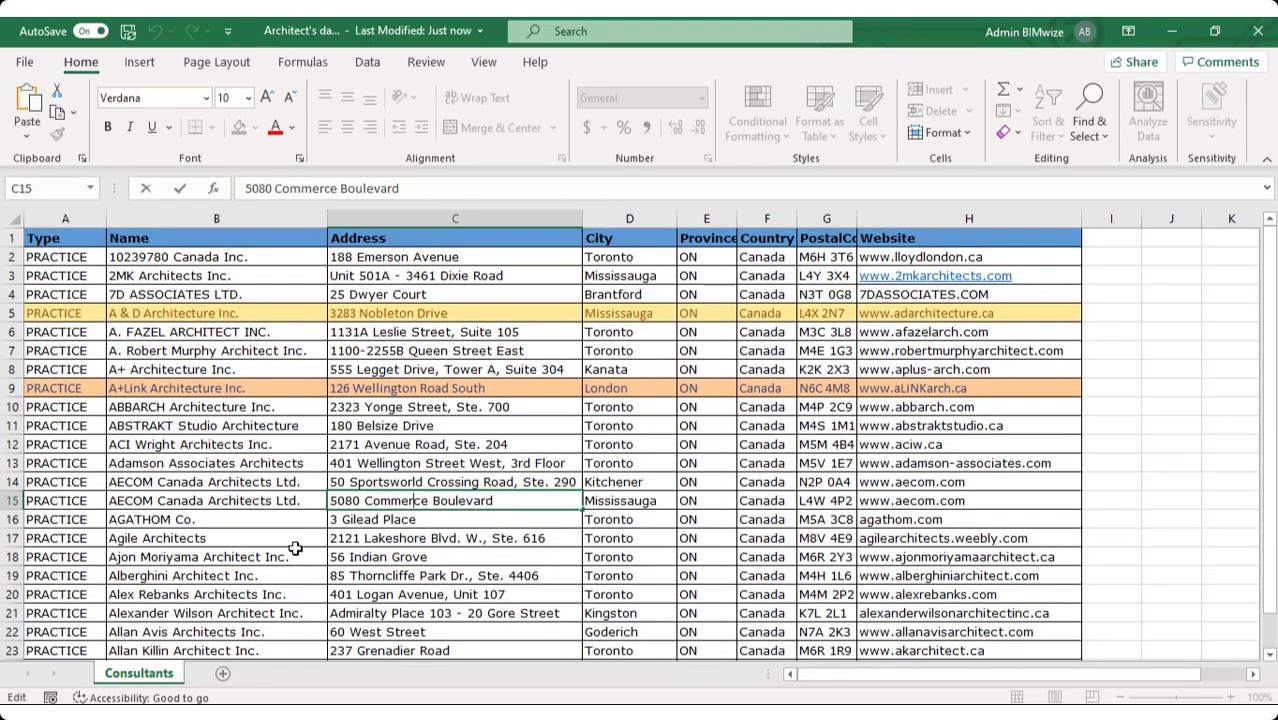
{"action": "scroll", "coordinate": [295, 548], "scroll_direction": "down", "scroll_amount": 3}
{"action": "left_click", "coordinate": [170, 520]}
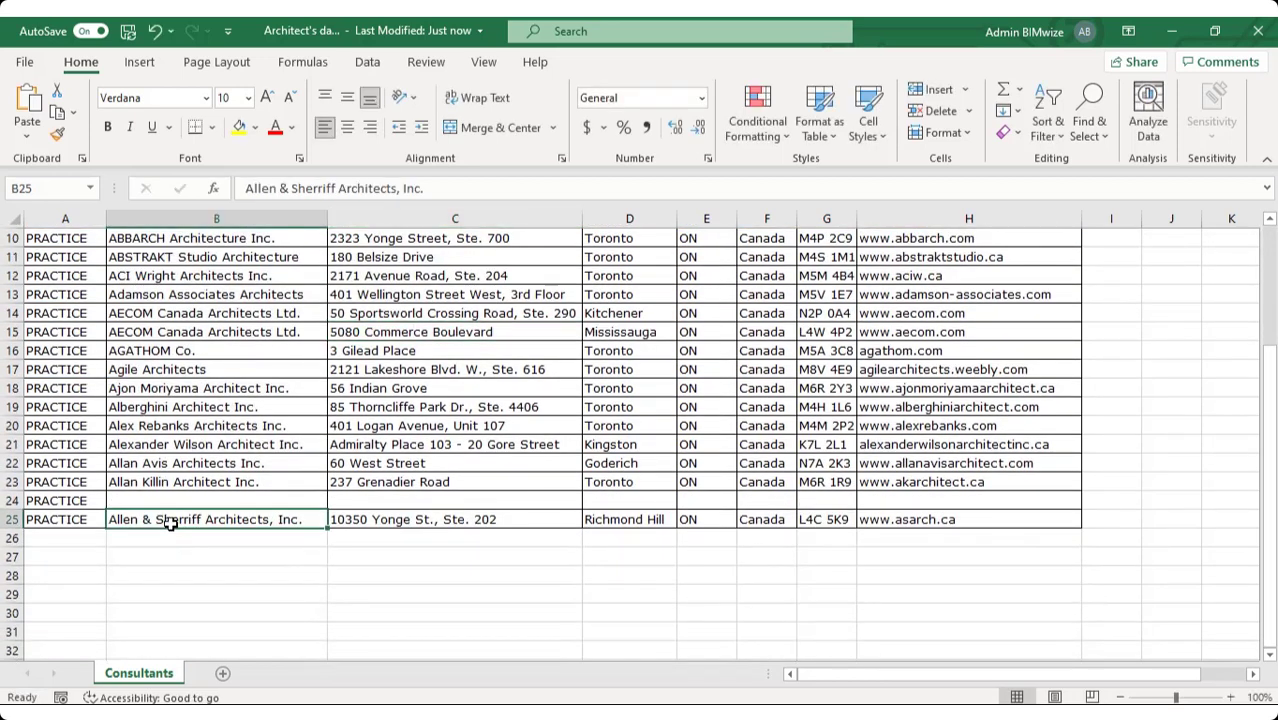
{"action": "left_click", "coordinate": [913, 519], "text": "shift"}
{"action": "key", "text": "Delete"}
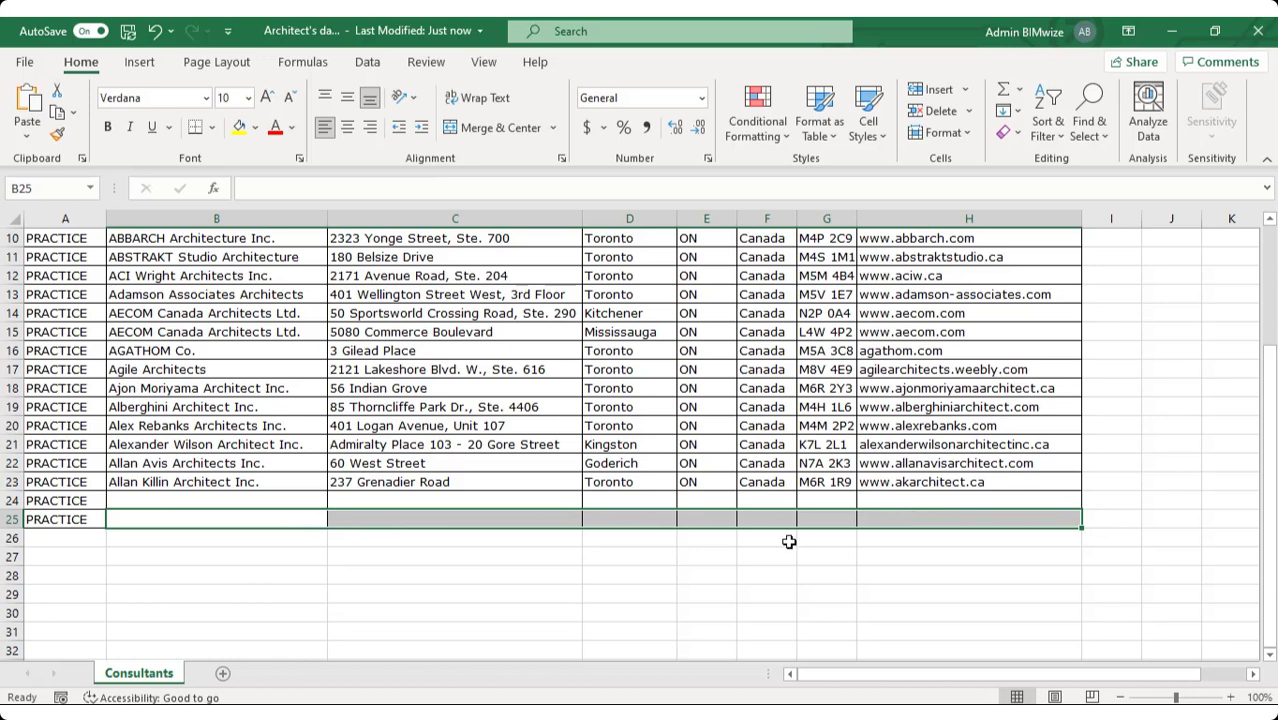
{"action": "left_click", "coordinate": [766, 539]}
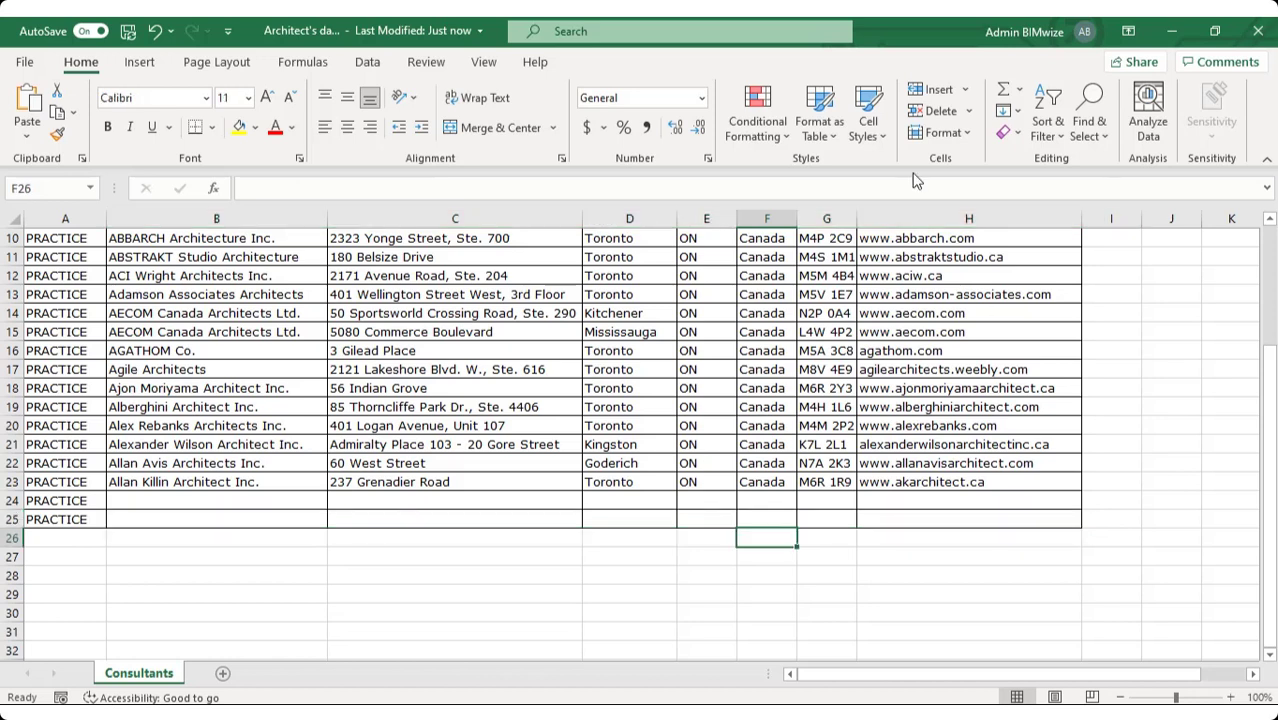
{"action": "left_click", "coordinate": [1257, 38]}
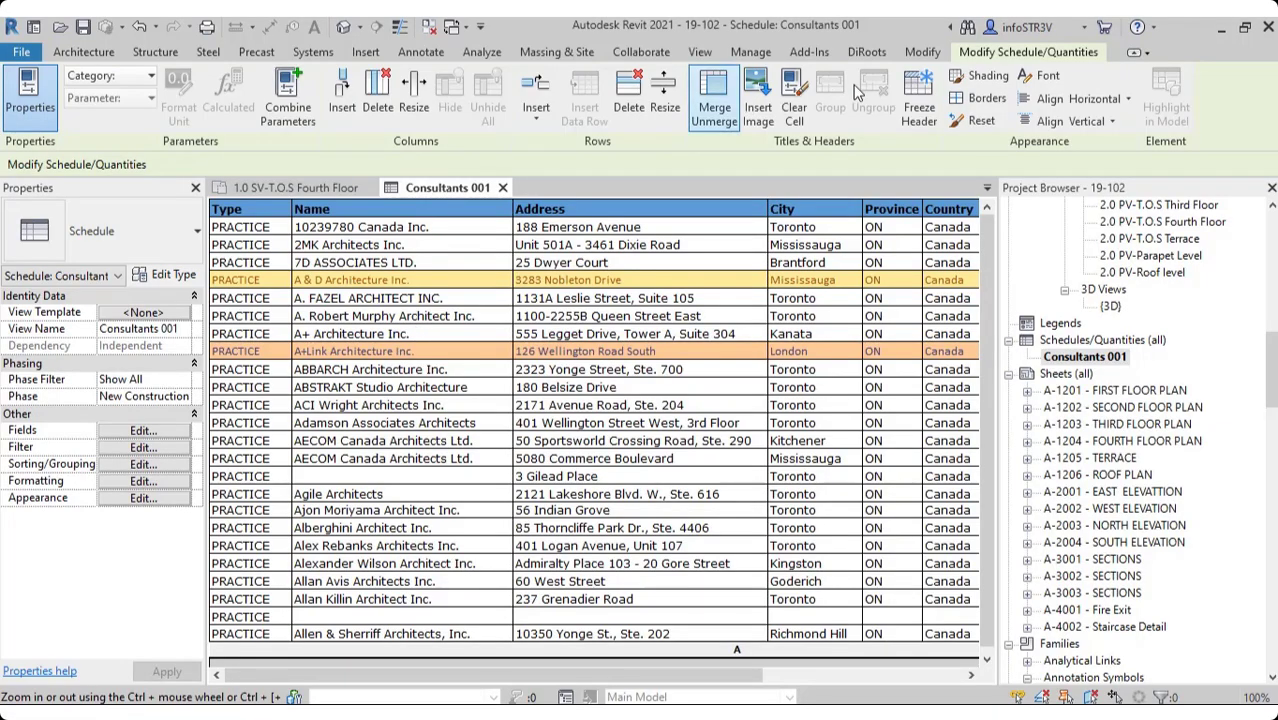
- Launch TableGen from the DiRoots tab and try Update Views, dismissing the no-view-selected warning
{"action": "left_click", "coordinate": [872, 54]}
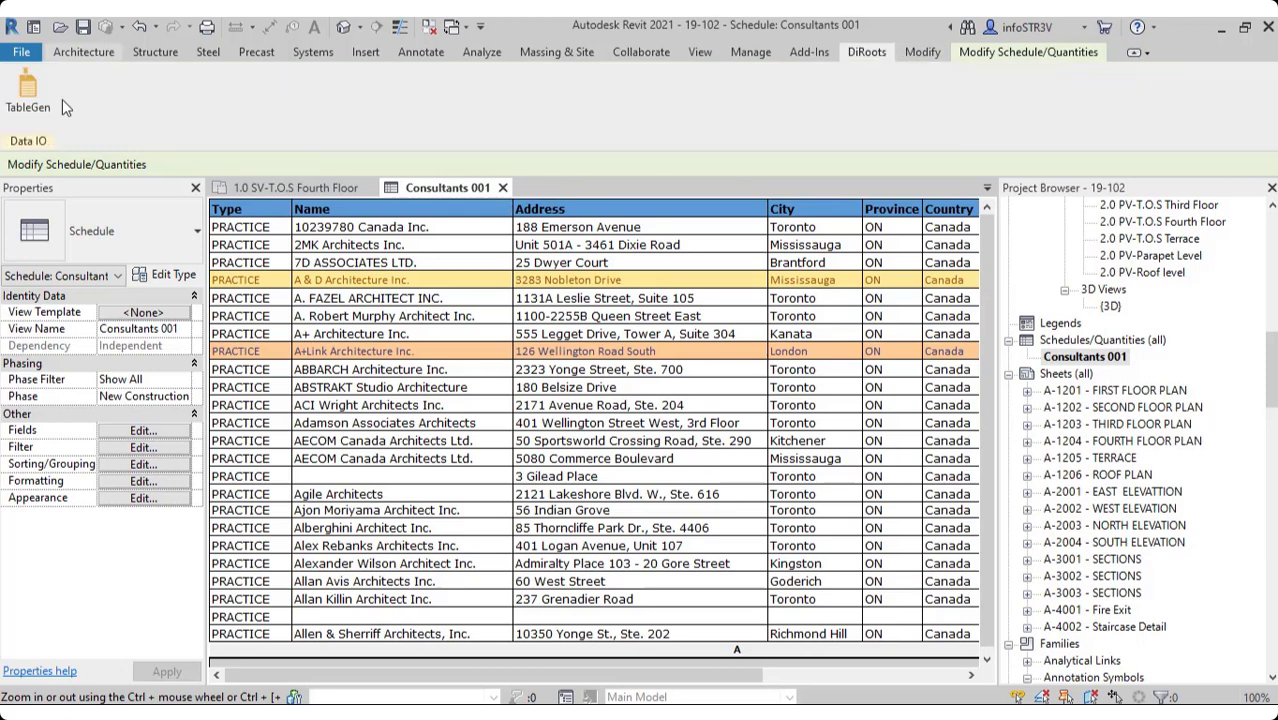
{"action": "left_click", "coordinate": [33, 124]}
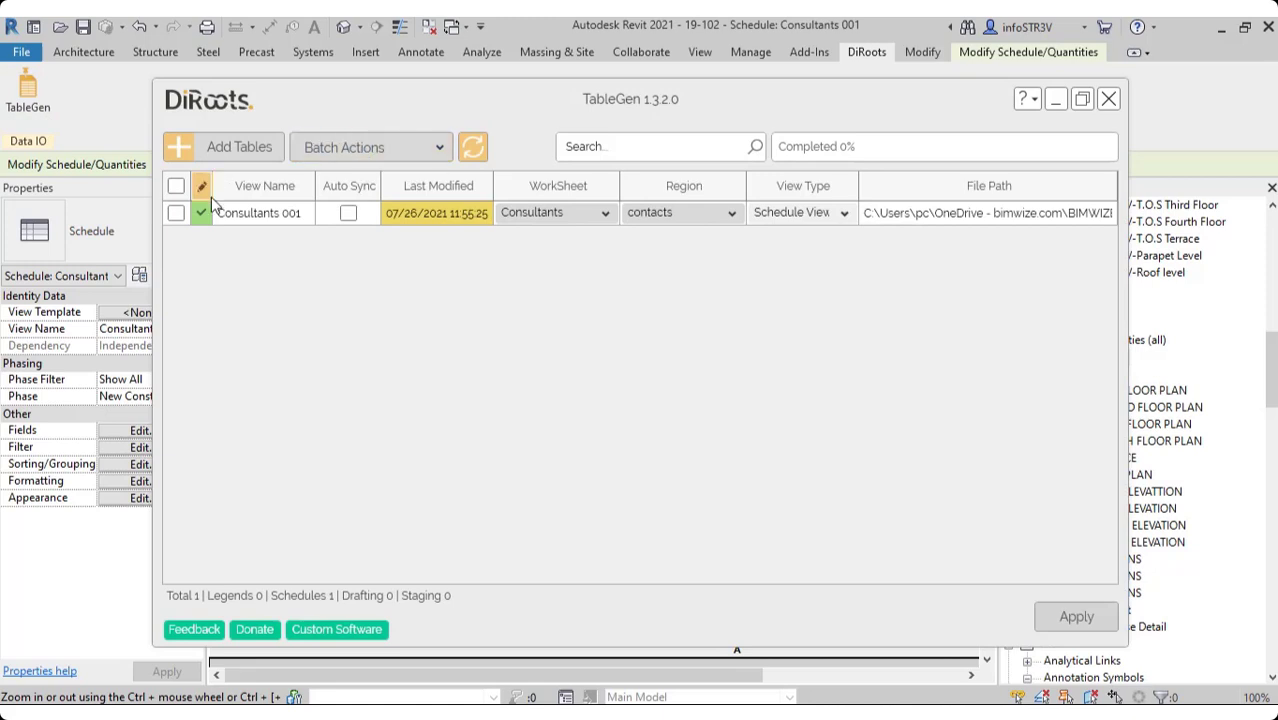
{"action": "left_click", "coordinate": [400, 150]}
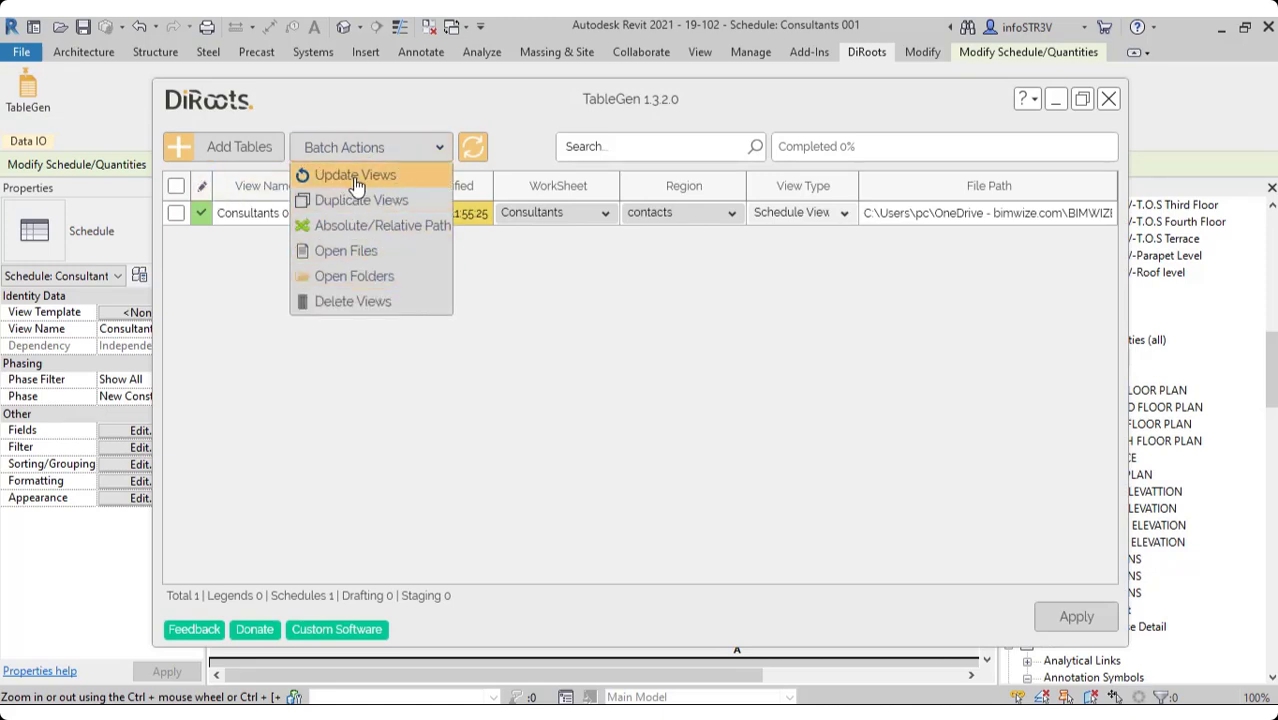
{"action": "left_click", "coordinate": [357, 187]}
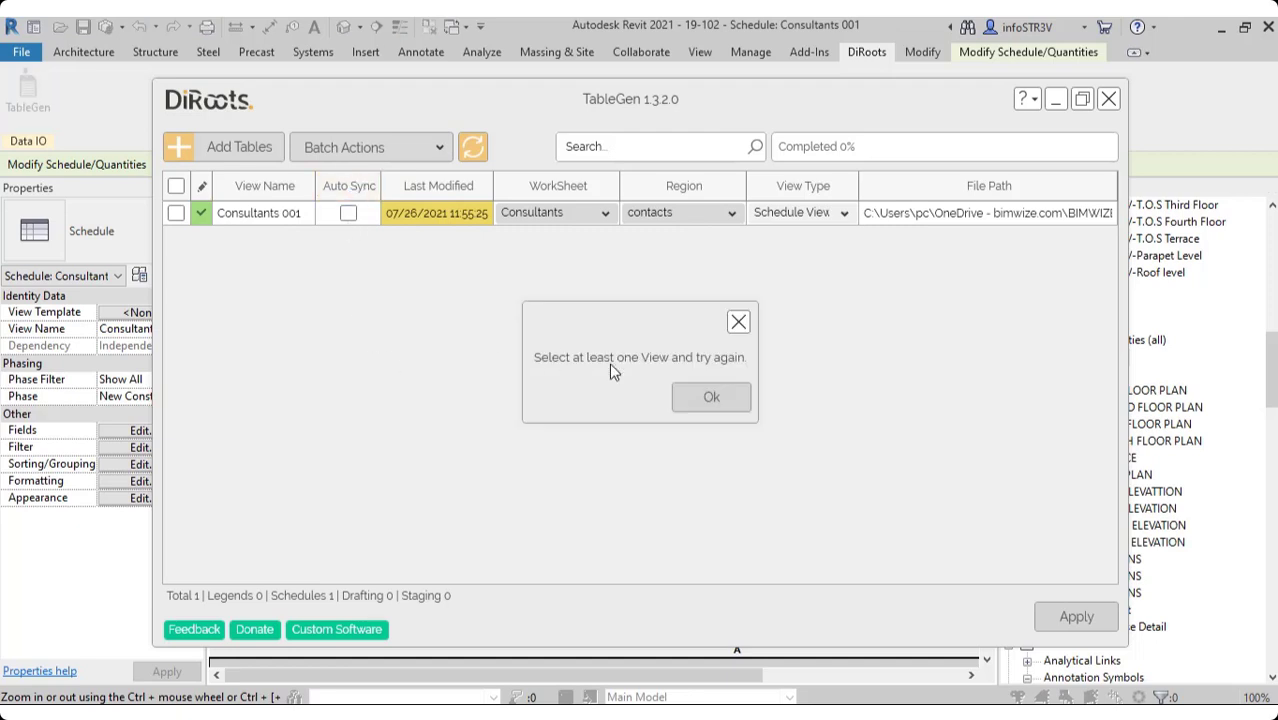
{"action": "left_click", "coordinate": [695, 397]}
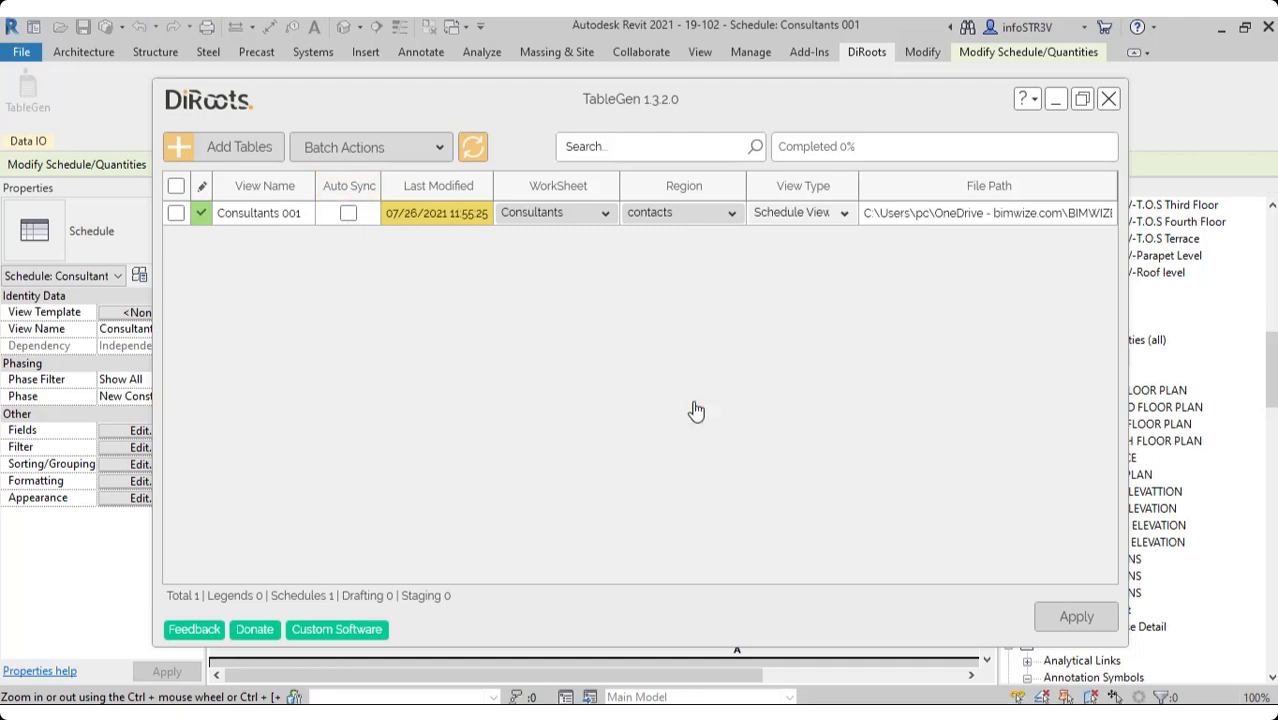
- Tick Consultants 001, run Update Views and apply the Excel changes, then close TableGen
{"action": "left_click", "coordinate": [176, 213]}
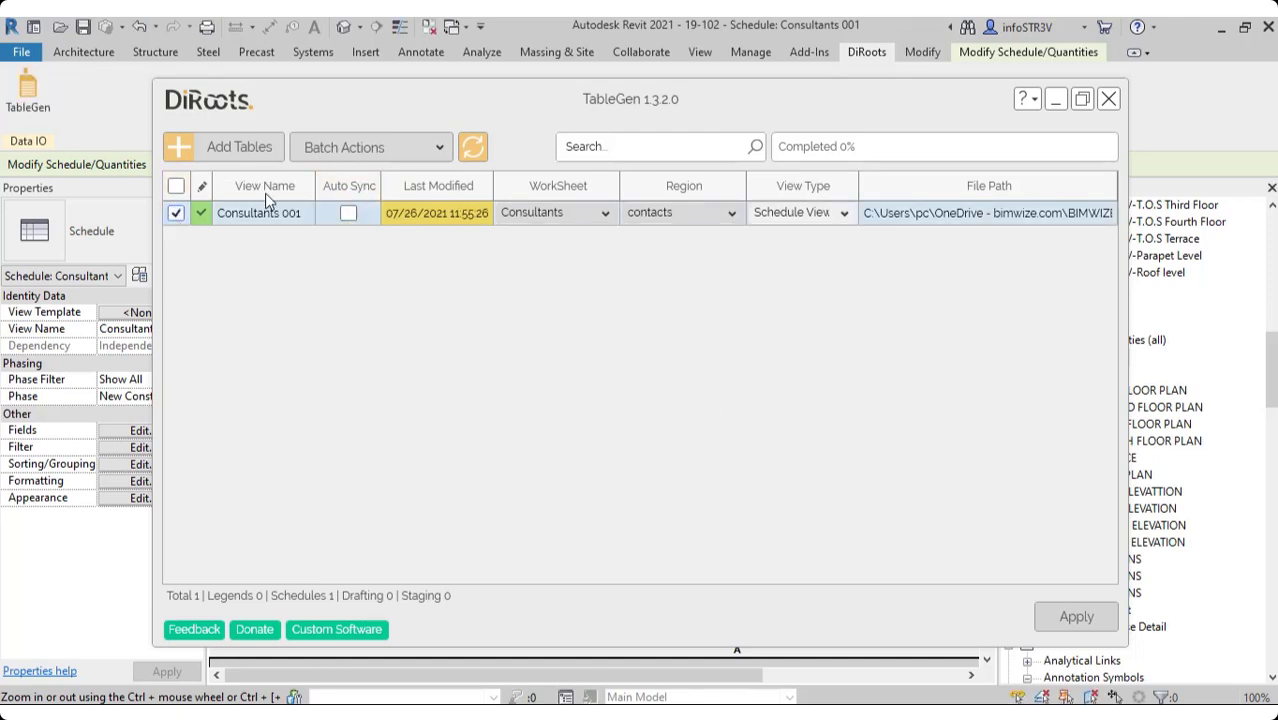
{"action": "left_click", "coordinate": [430, 157]}
{"action": "left_click", "coordinate": [426, 180]}
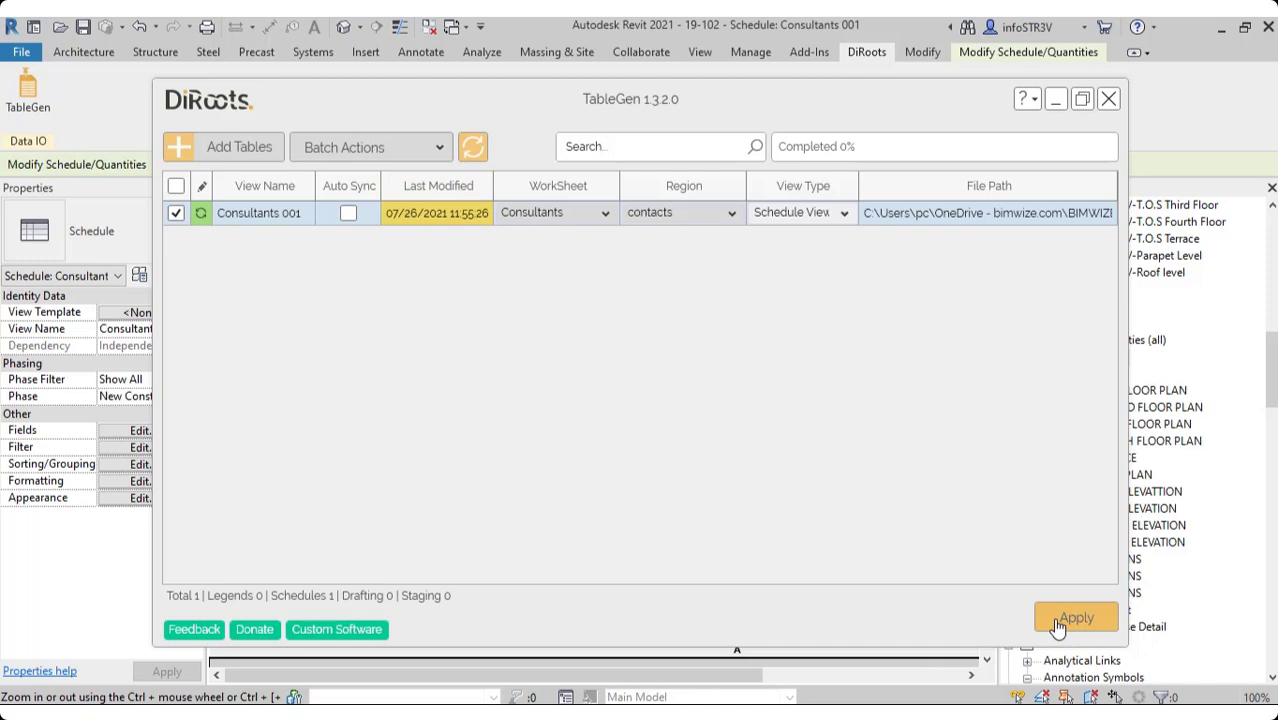
{"action": "left_click", "coordinate": [1058, 626]}
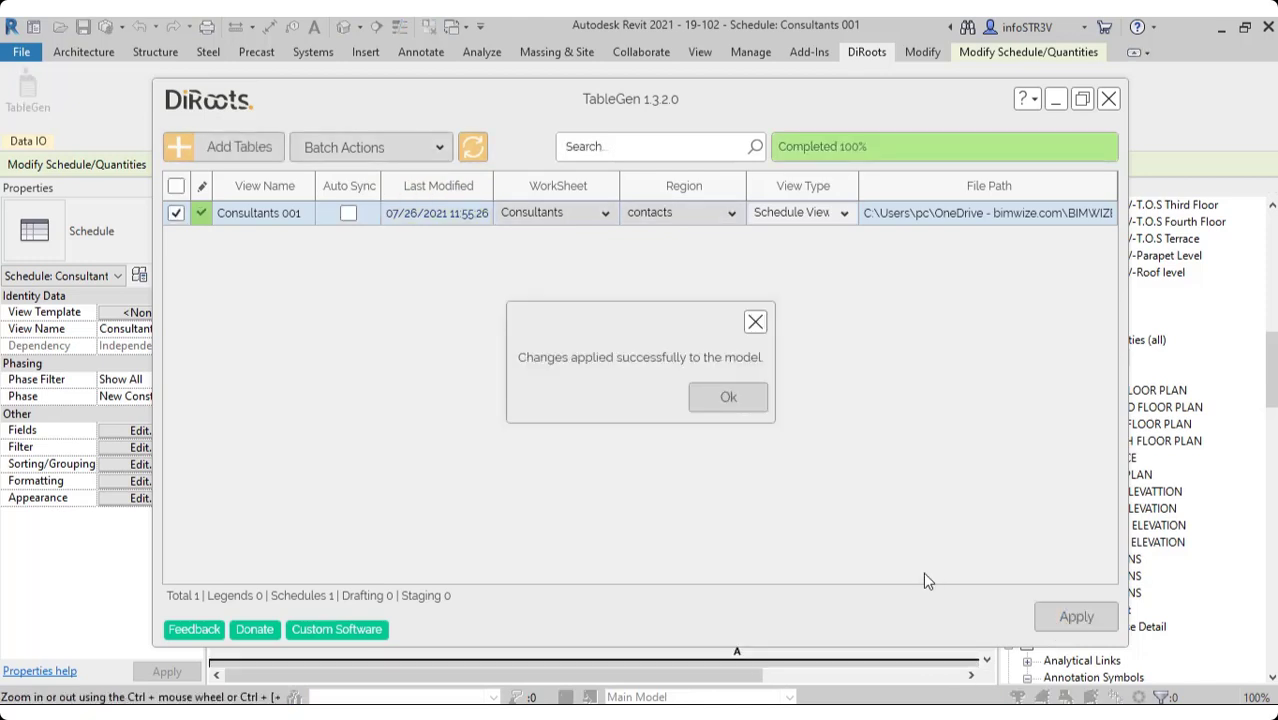
{"action": "left_click", "coordinate": [755, 406]}
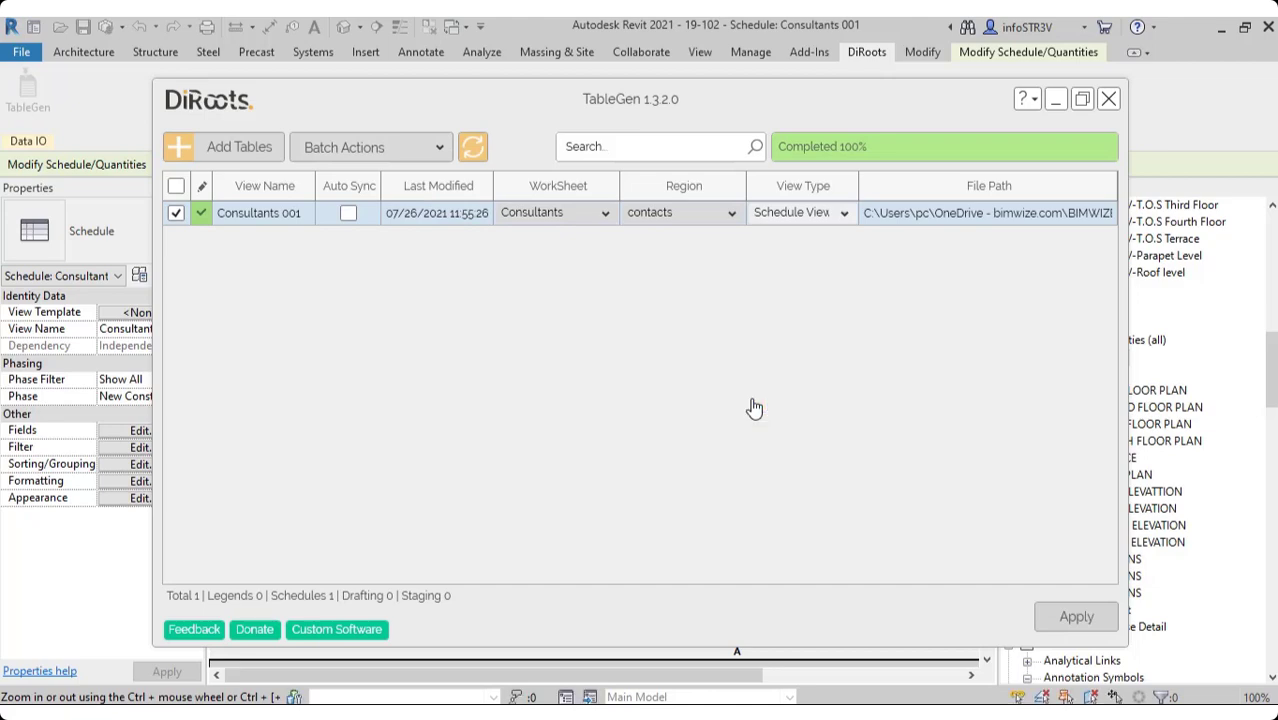
{"action": "left_click", "coordinate": [1108, 98]}
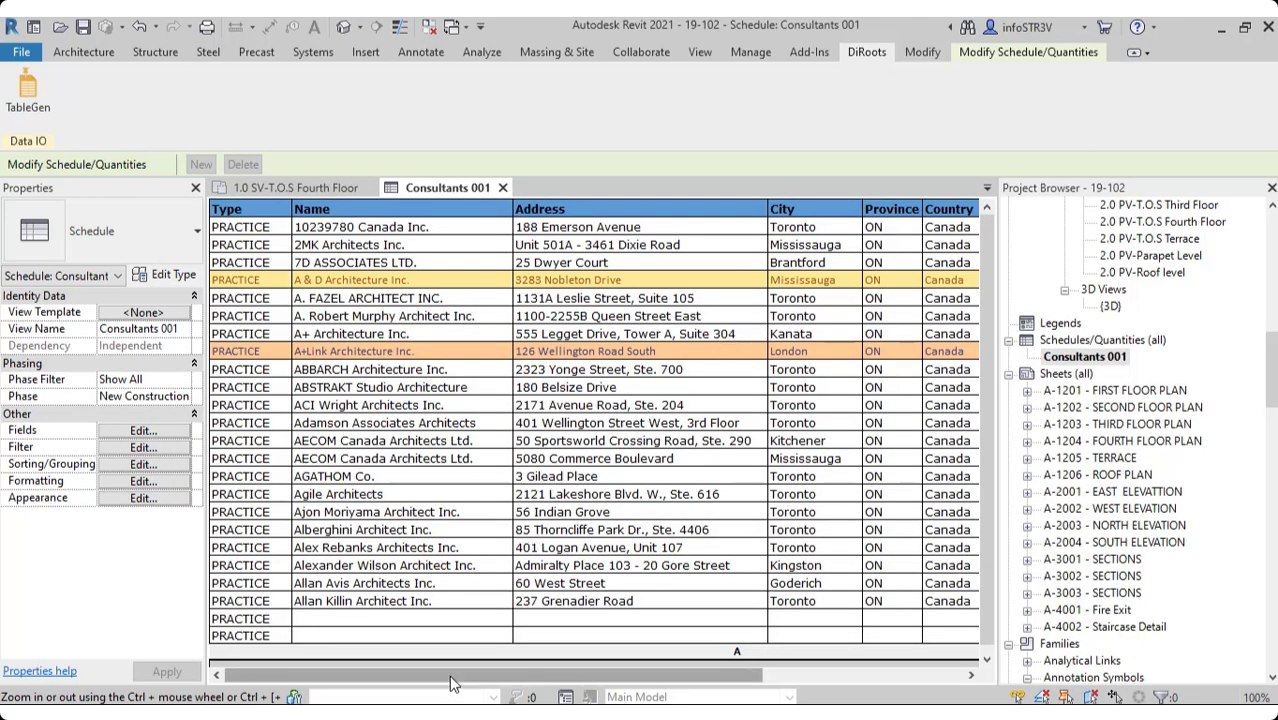
{"action": "mouse_move", "coordinate": [451, 677]}
{"action": "left_mouse_down"}
{"action": "mouse_move", "coordinate": [633, 665]}
{"action": "mouse_move", "coordinate": [439, 665]}
{"action": "left_mouse_up"}
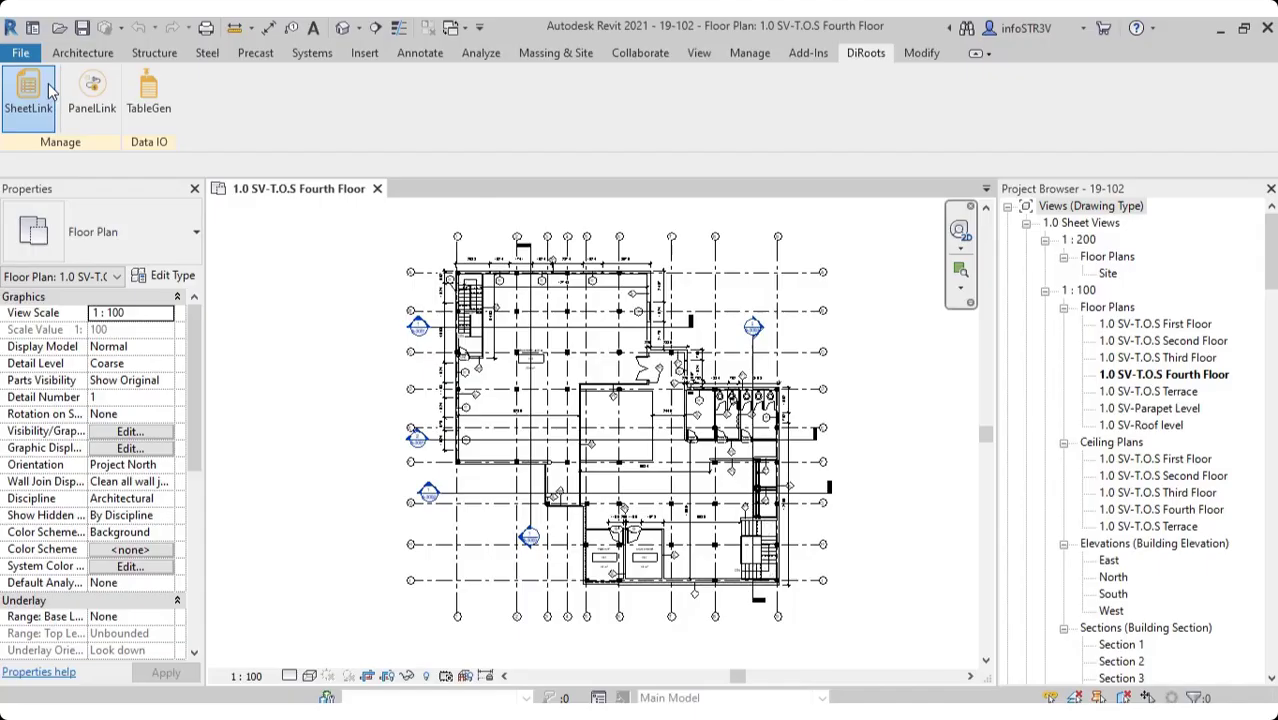
- Launch SheetLink from the DiRoots ribbon
{"action": "left_click", "coordinate": [50, 90]}
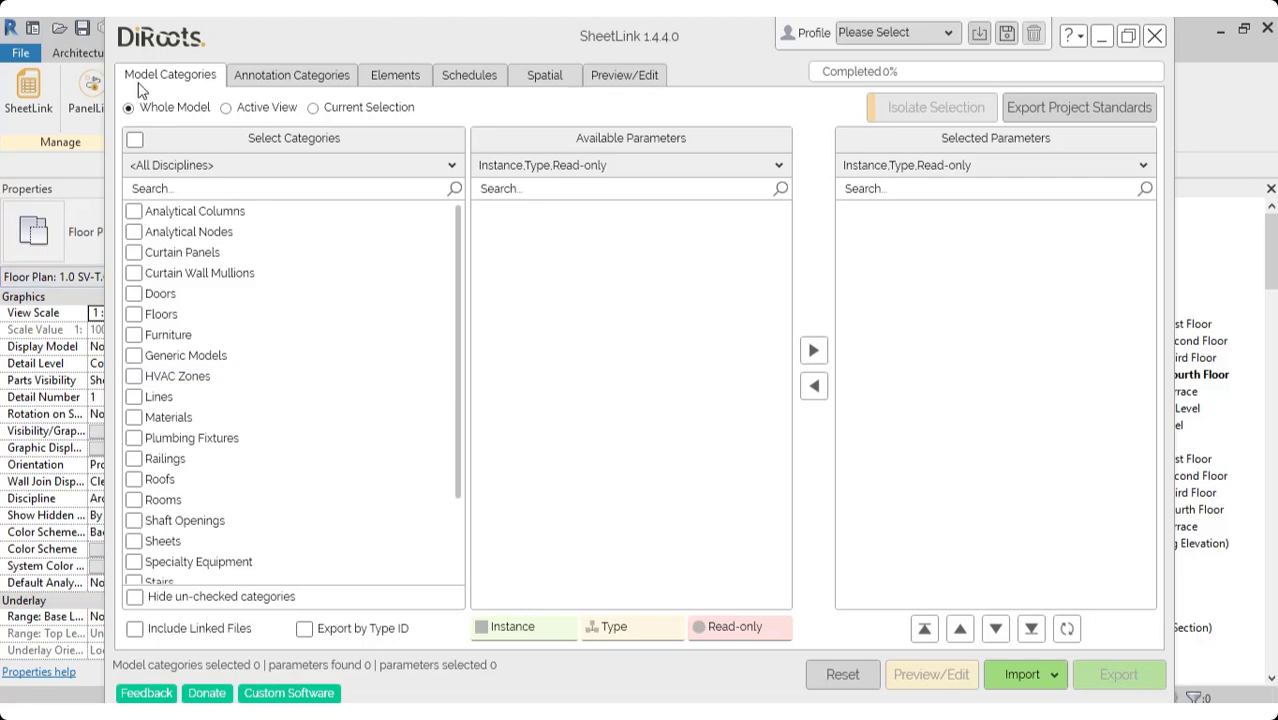
{"action": "left_click", "coordinate": [289, 80]}
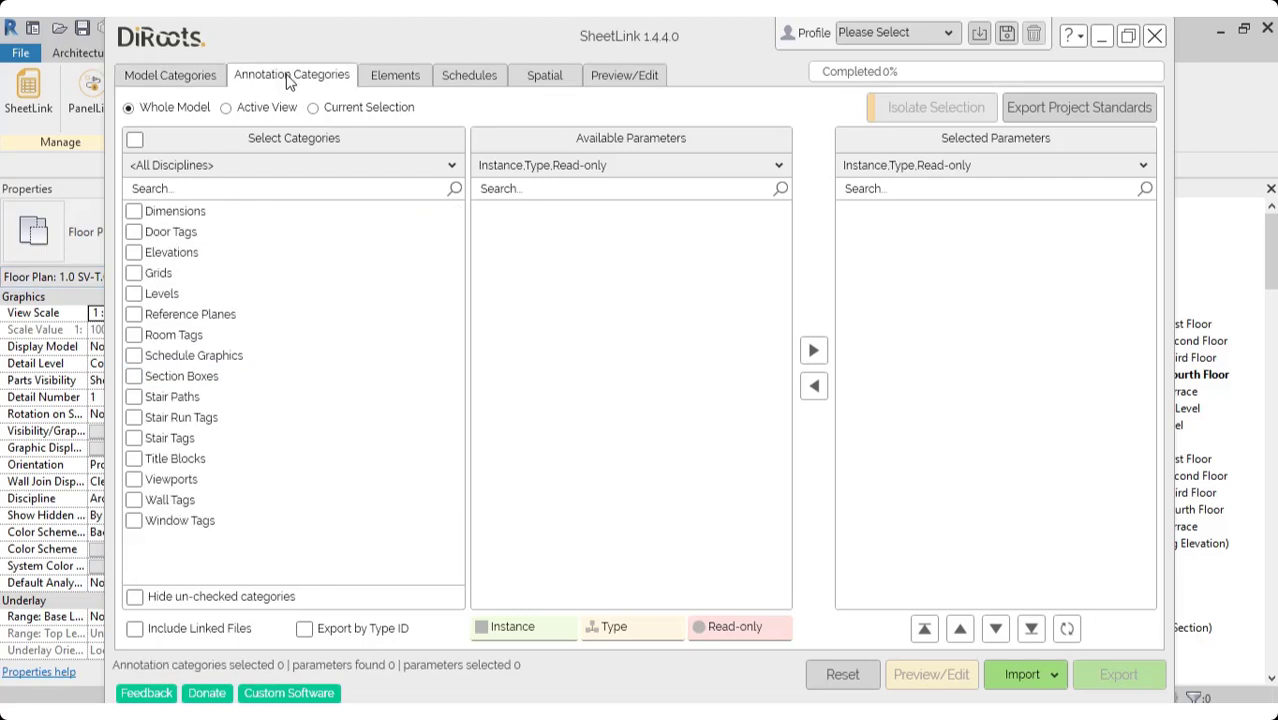
{"action": "left_click", "coordinate": [396, 77]}
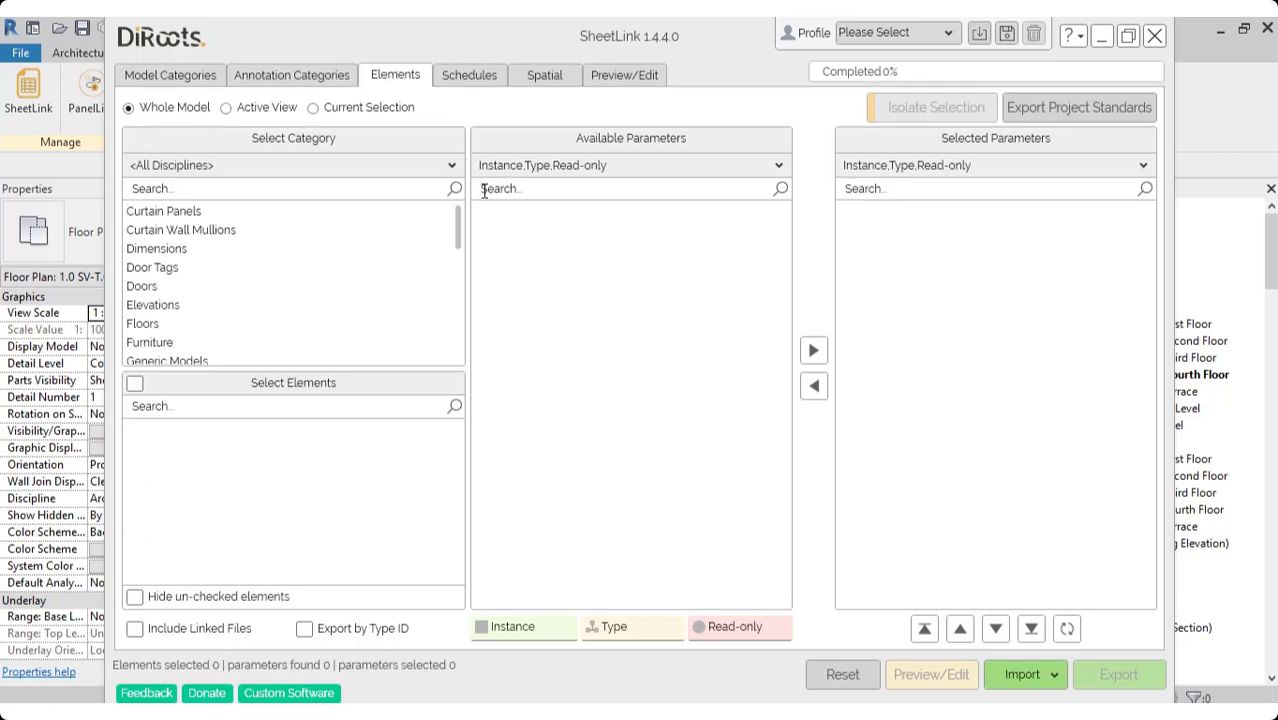
{"action": "scroll", "coordinate": [453, 285], "scroll_direction": "down", "scroll_amount": 5}
{"action": "scroll", "coordinate": [450, 230], "scroll_direction": "down", "scroll_amount": 3}
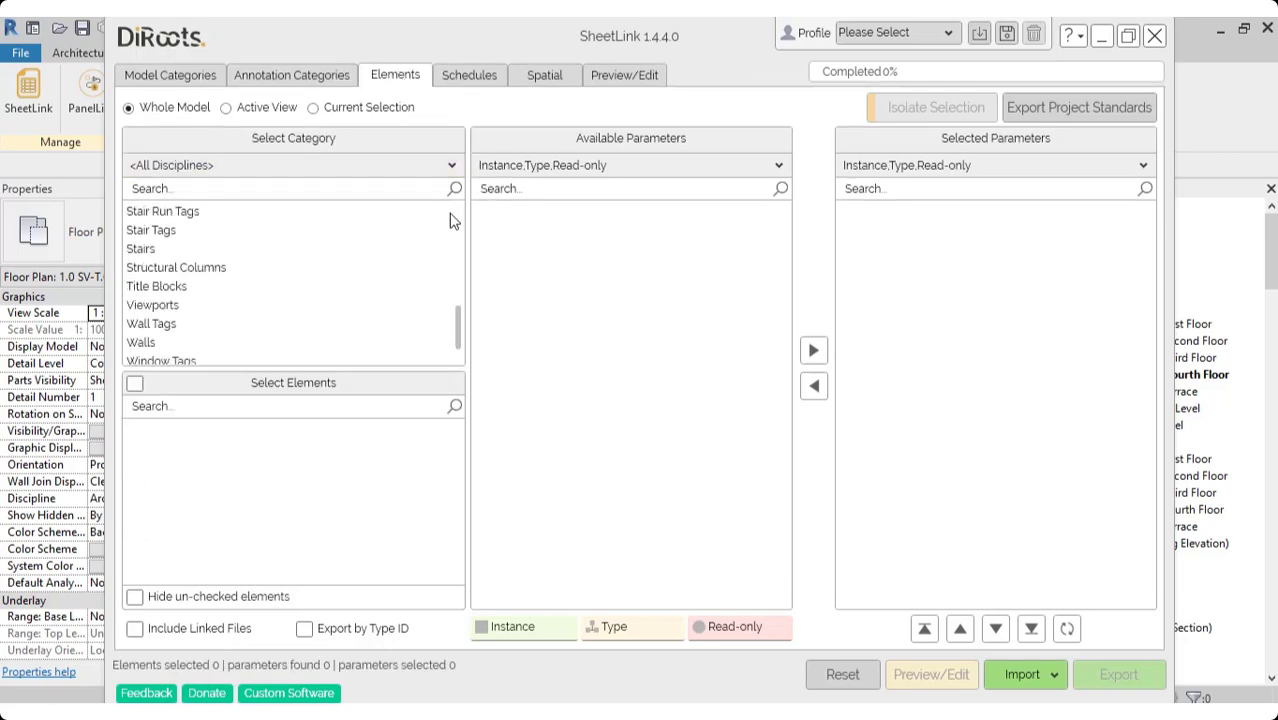
{"action": "left_click", "coordinate": [490, 84]}
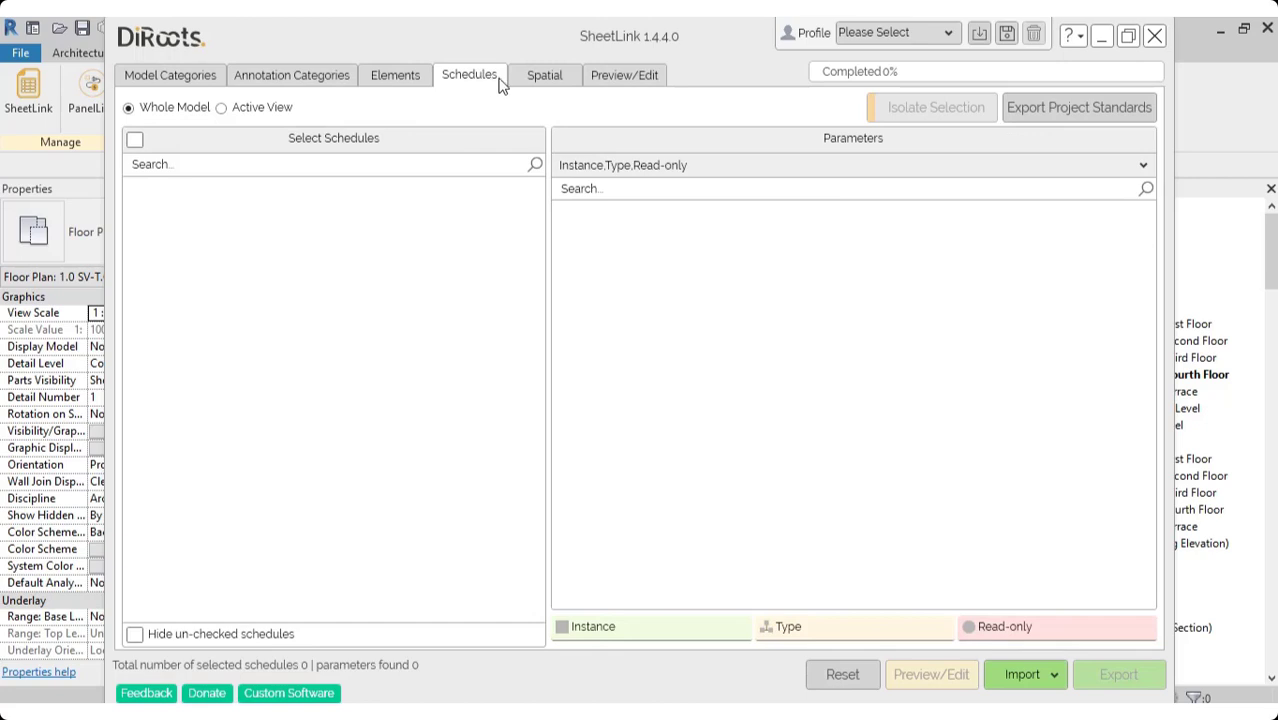
{"action": "left_click", "coordinate": [545, 80]}
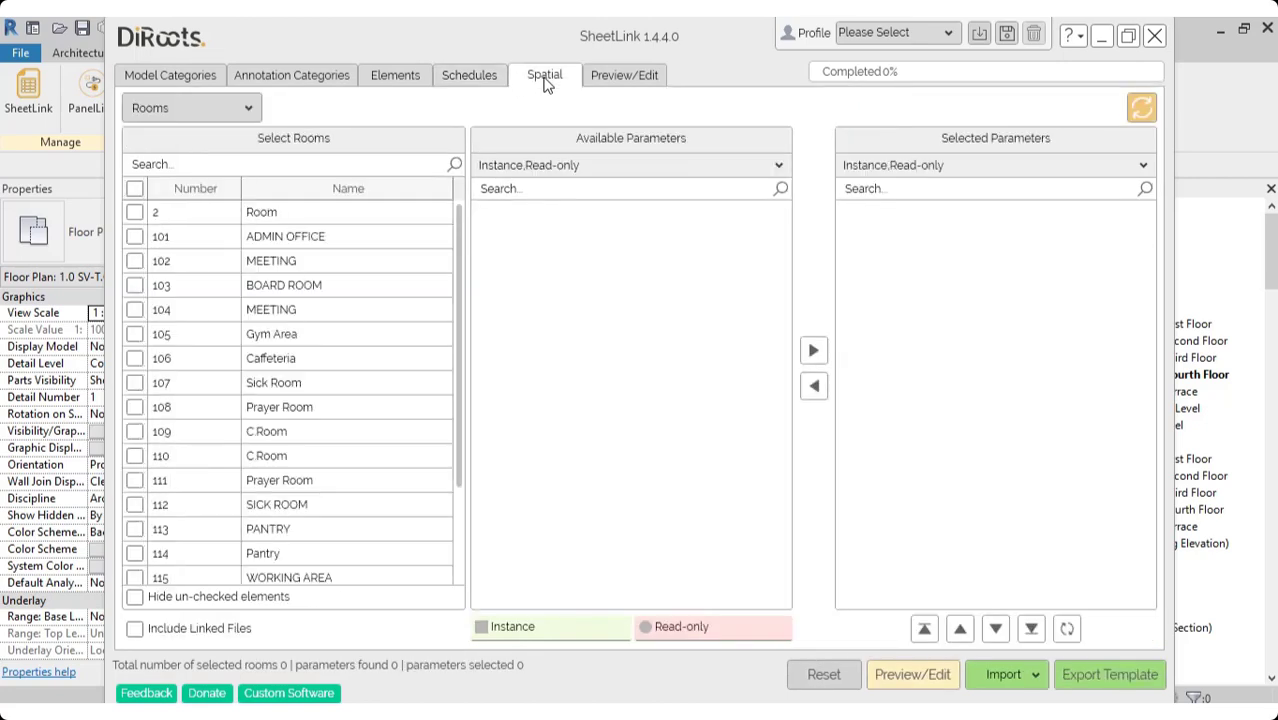
{"action": "scroll", "coordinate": [376, 325], "scroll_direction": "down", "scroll_amount": 3}
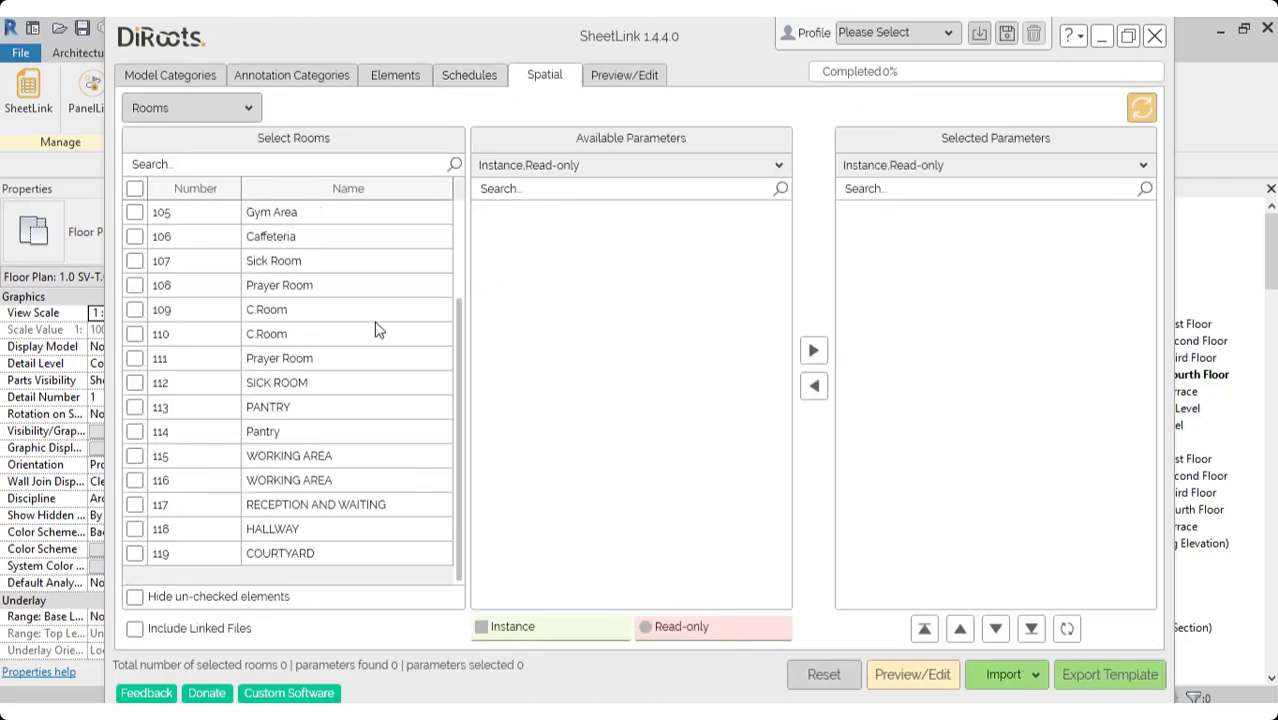
{"action": "scroll", "coordinate": [376, 328], "scroll_direction": "up", "scroll_amount": 3}
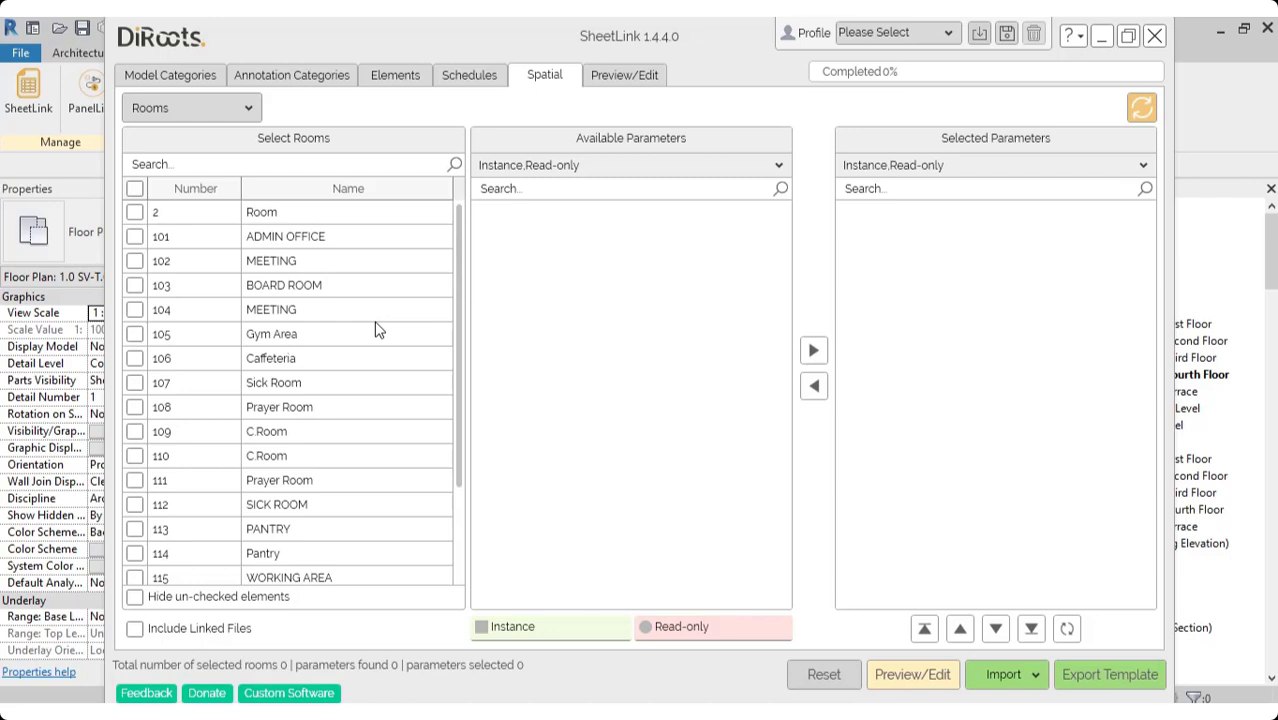
{"action": "left_click", "coordinate": [614, 76]}
{"action": "left_click", "coordinate": [194, 172]}
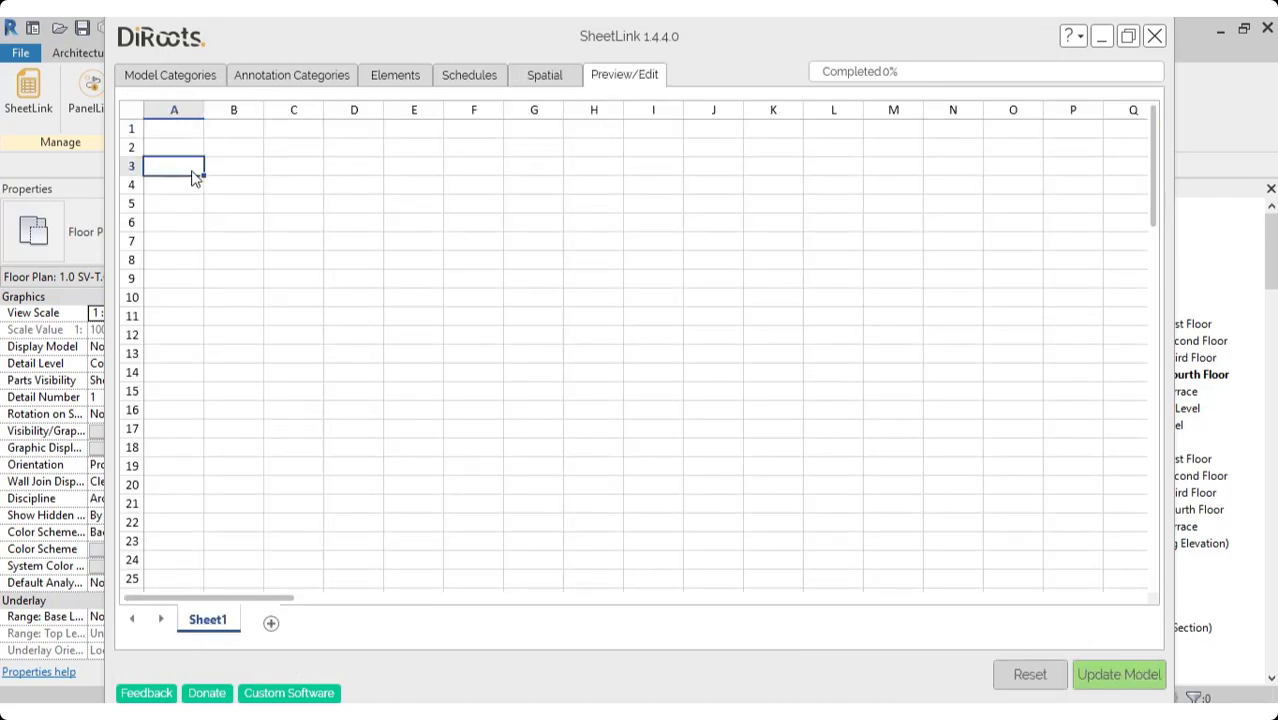
{"action": "left_click", "coordinate": [196, 74]}
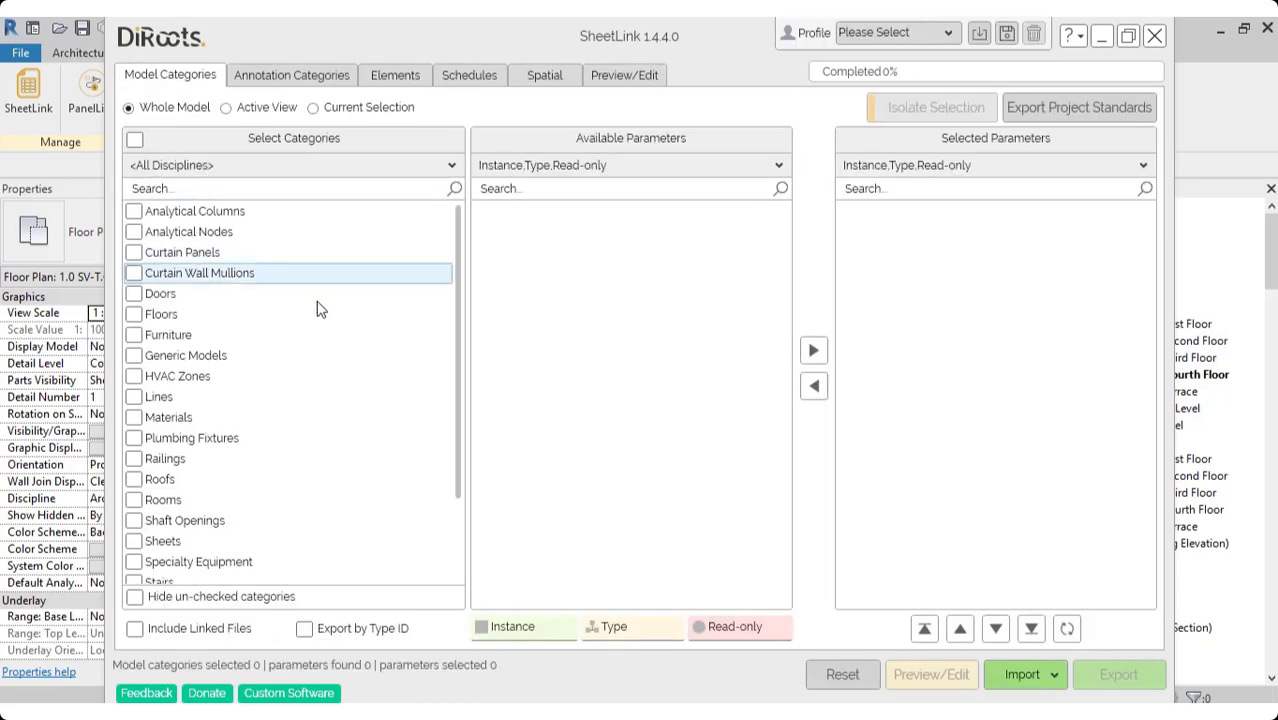
{"action": "scroll", "coordinate": [337, 442], "scroll_direction": "down", "scroll_amount": 3}
{"action": "scroll", "coordinate": [337, 442], "scroll_direction": "up", "scroll_amount": 3}
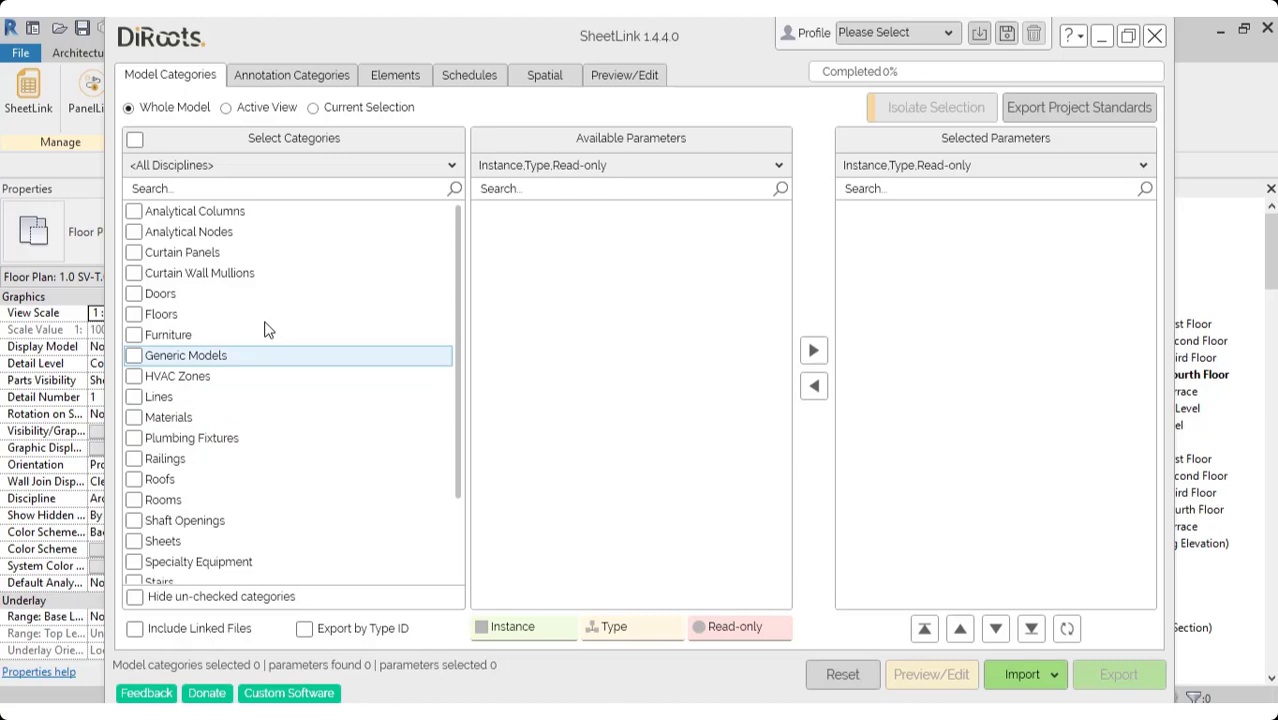
- Include the Doors category and sort its parameters with type parameters first
{"action": "left_click", "coordinate": [133, 293]}
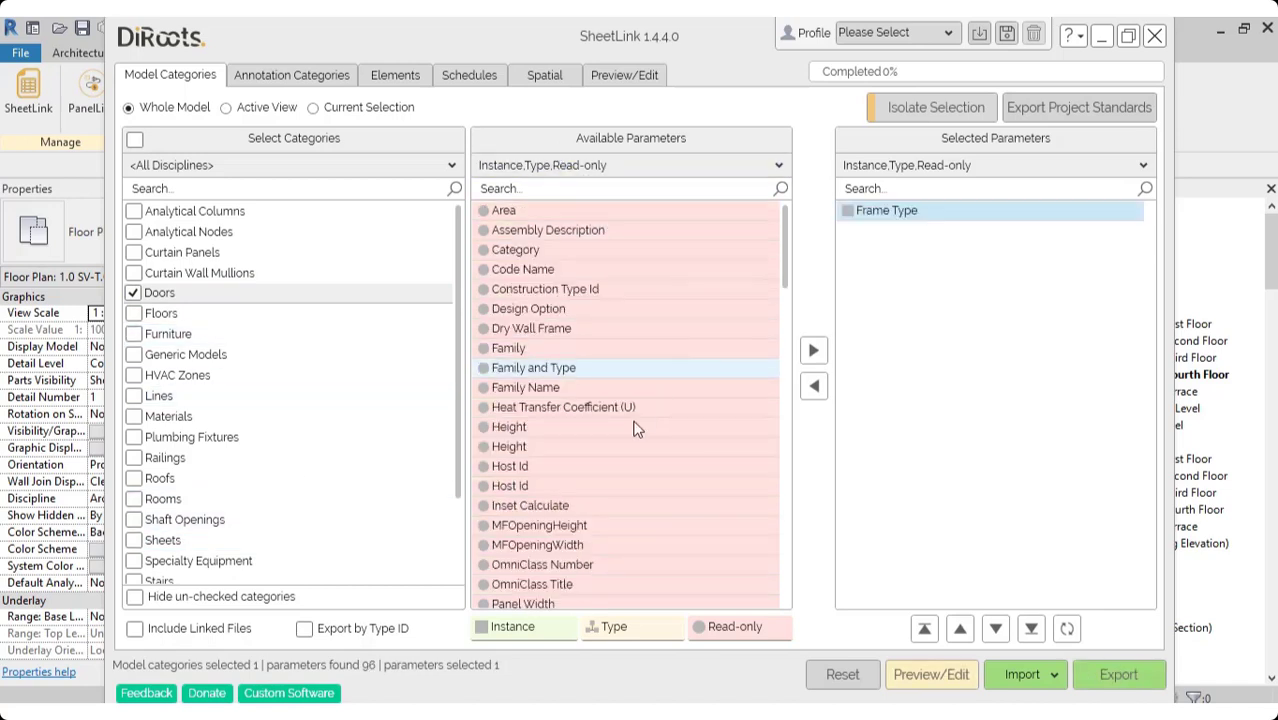
{"action": "left_click", "coordinate": [641, 162]}
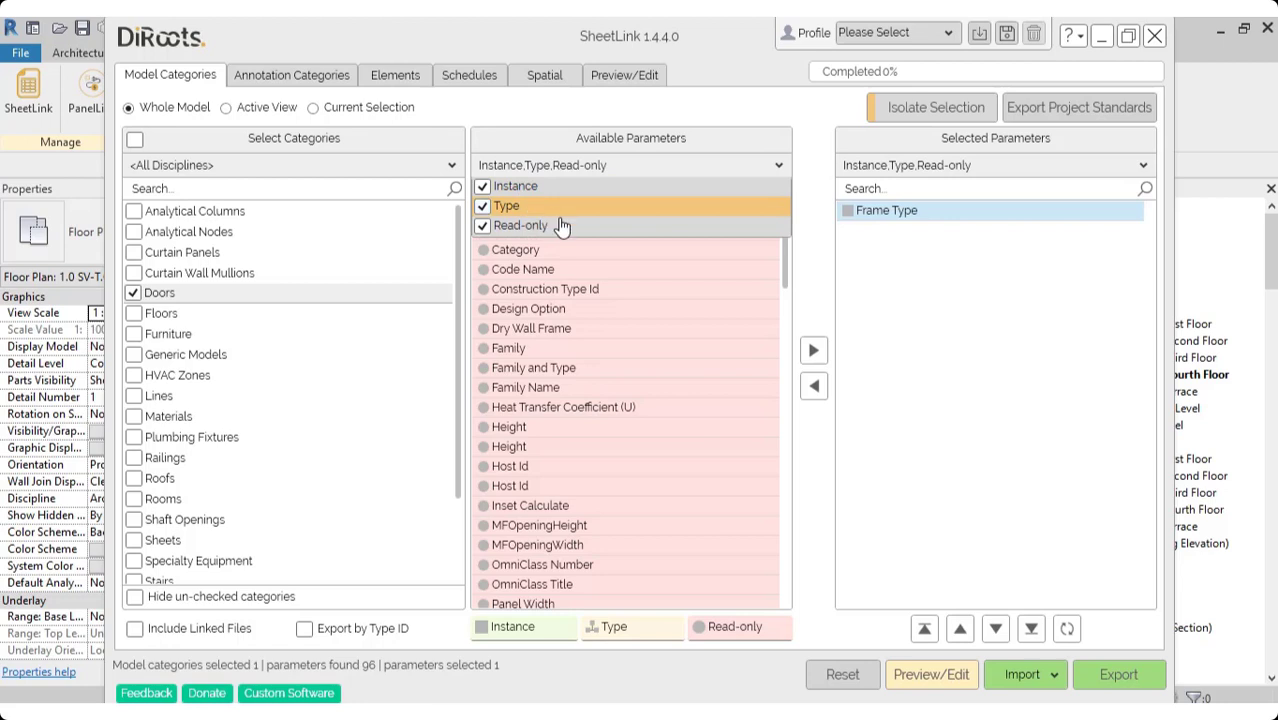
{"action": "left_click", "coordinate": [485, 632]}
{"action": "left_click", "coordinate": [484, 633]}
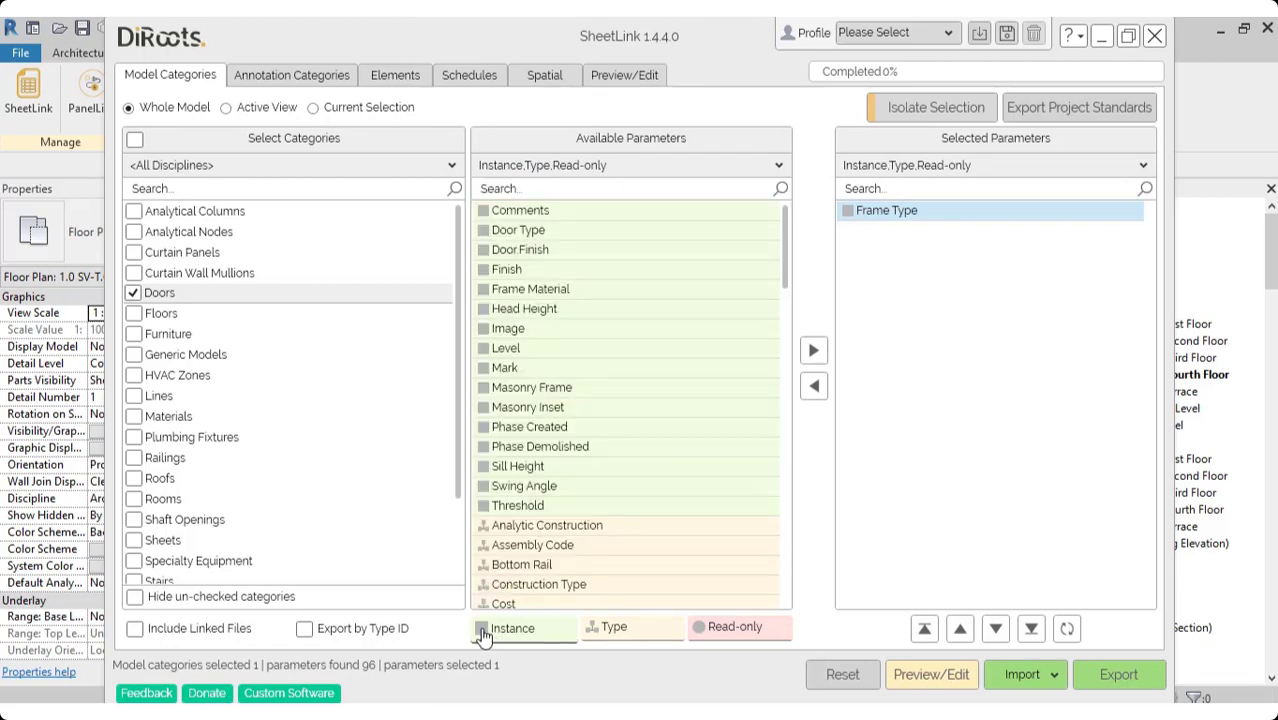
{"action": "left_click", "coordinate": [619, 632]}
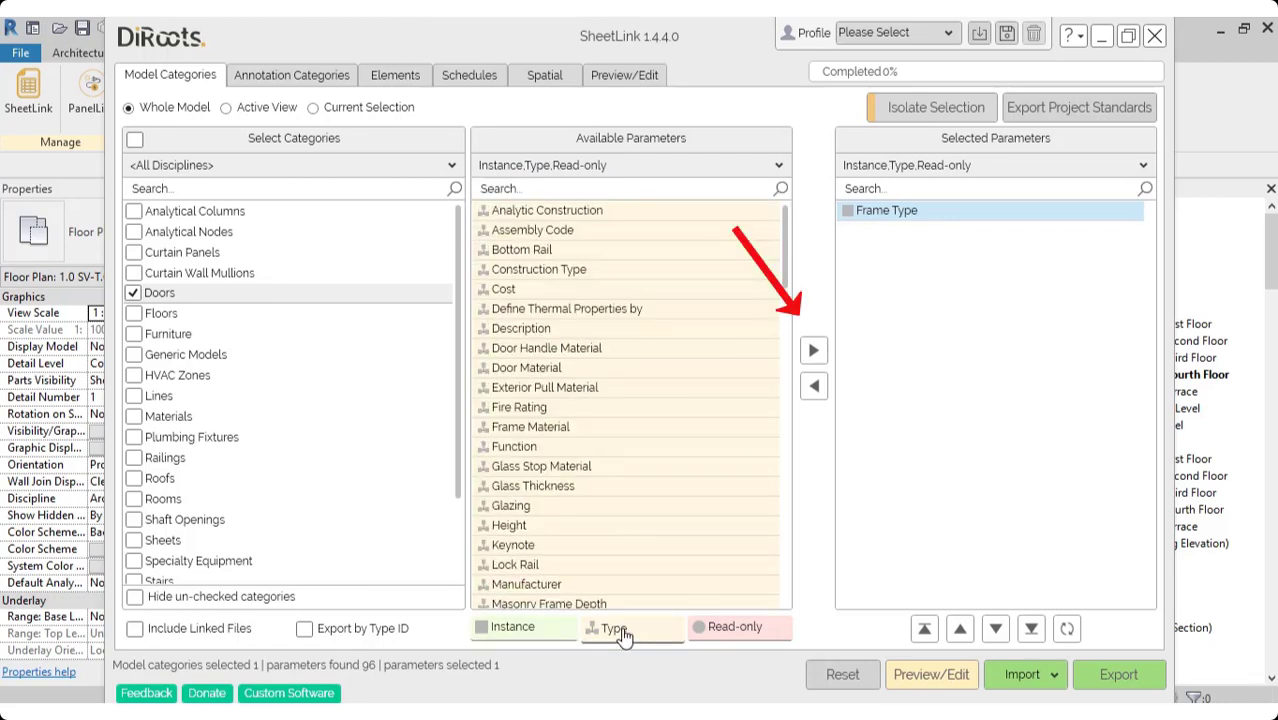
{"action": "left_click", "coordinate": [735, 632]}
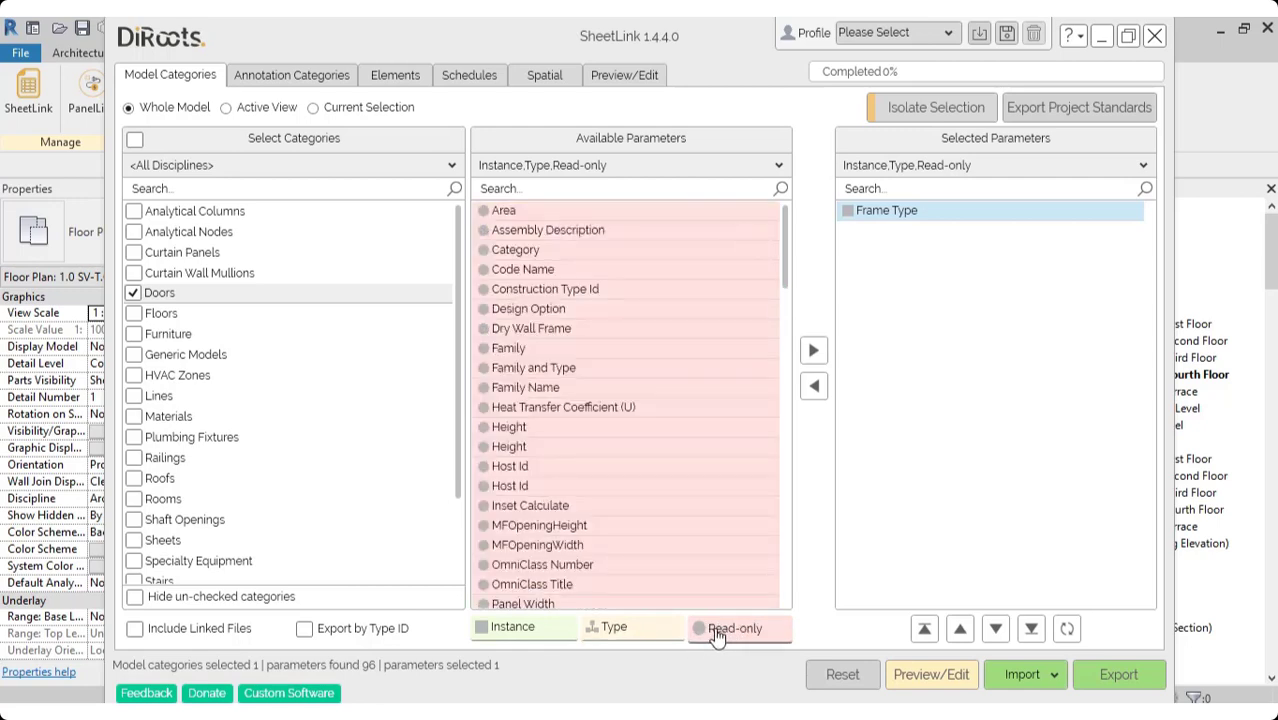
{"action": "left_click", "coordinate": [620, 634]}
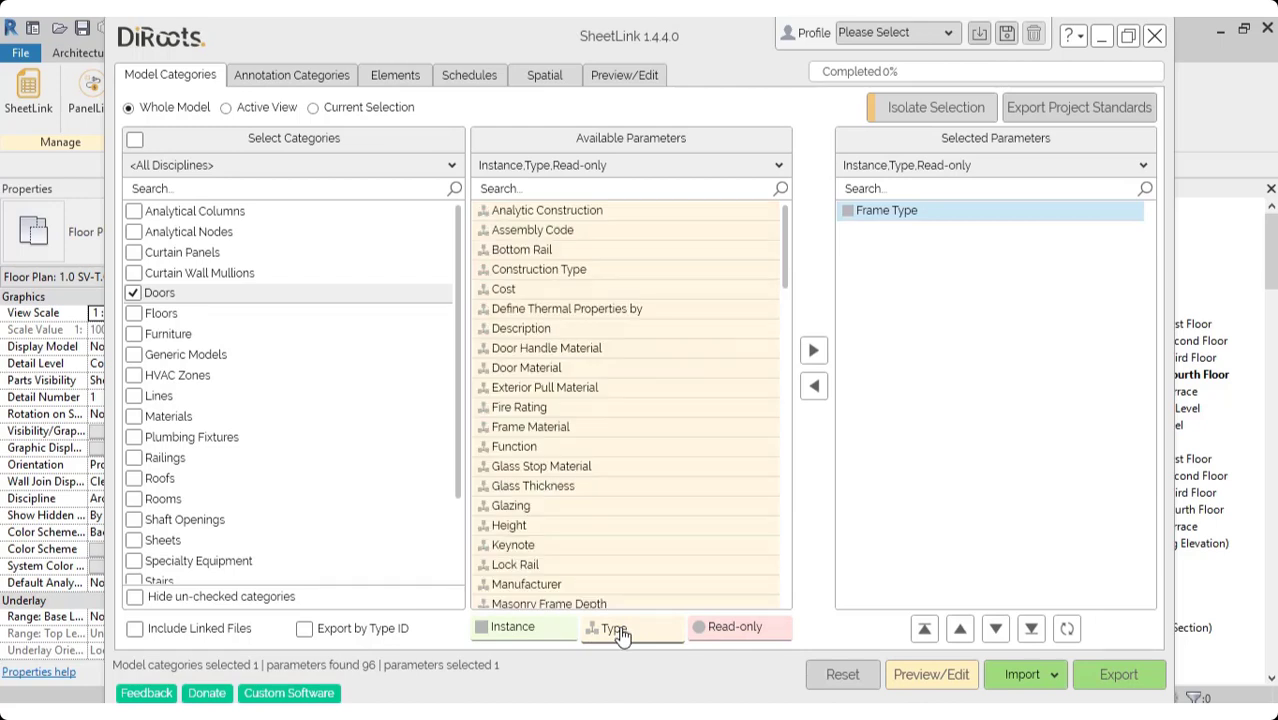
- Add Cost, Description and Door Type to the selected parameters and preview the door grid
{"action": "left_click", "coordinate": [655, 290]}
{"action": "left_click", "coordinate": [814, 351]}
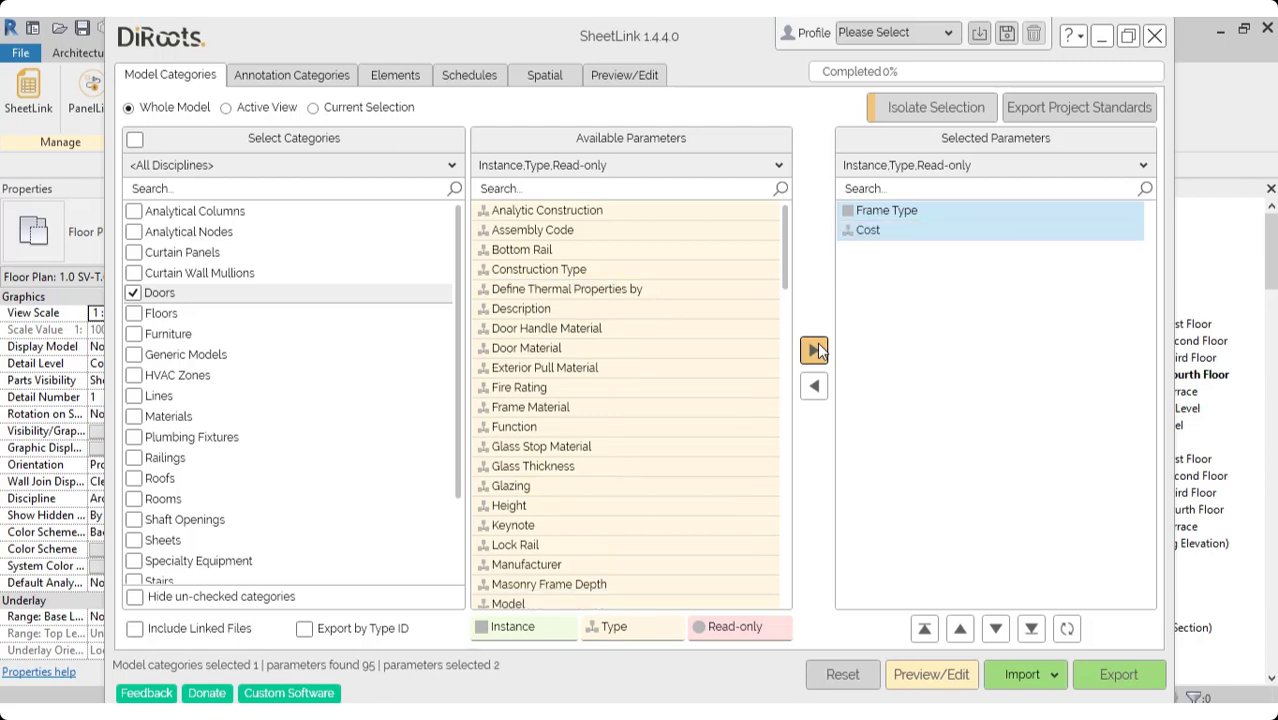
{"action": "left_click", "coordinate": [660, 312]}
{"action": "left_click", "coordinate": [813, 350]}
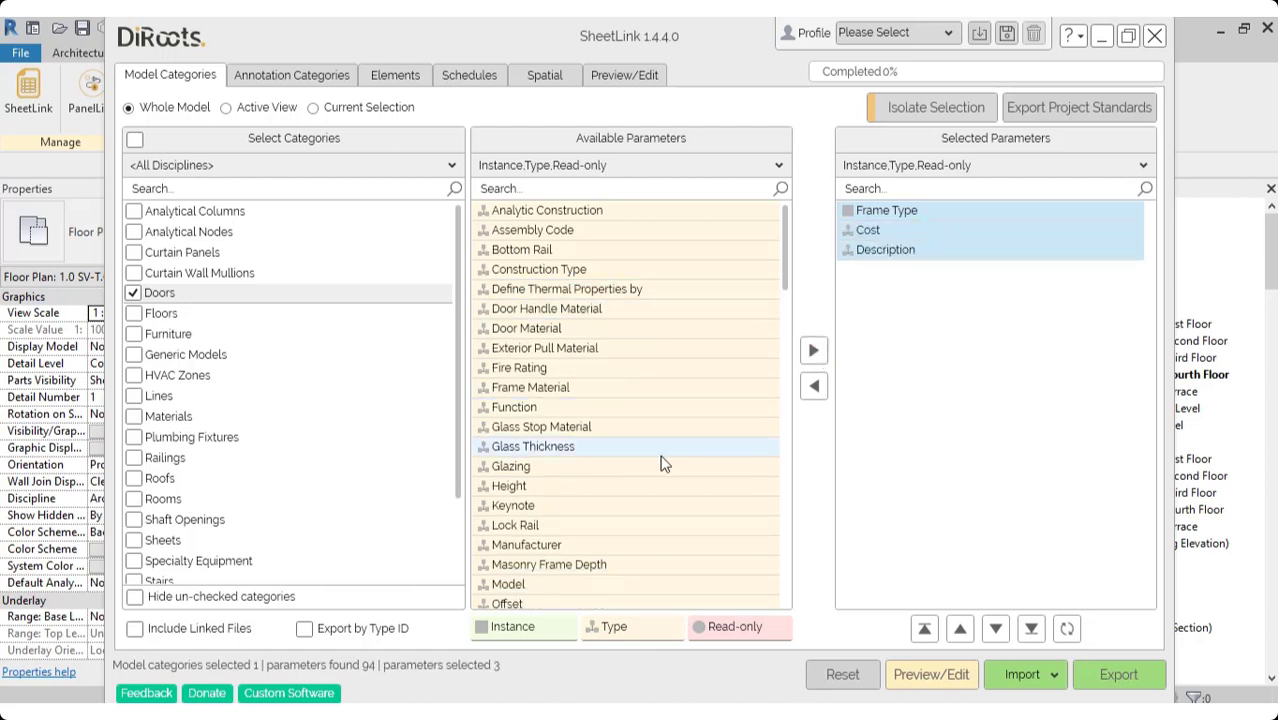
{"action": "left_click", "coordinate": [520, 628]}
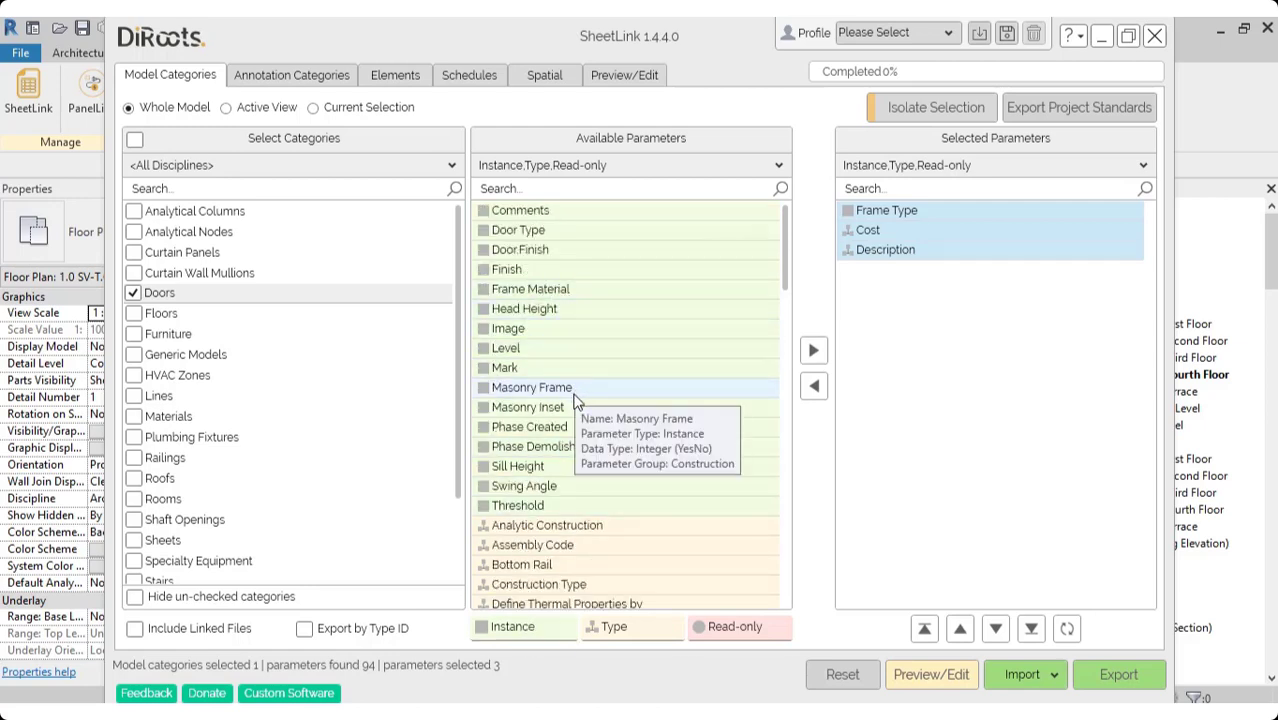
{"action": "left_click", "coordinate": [596, 231]}
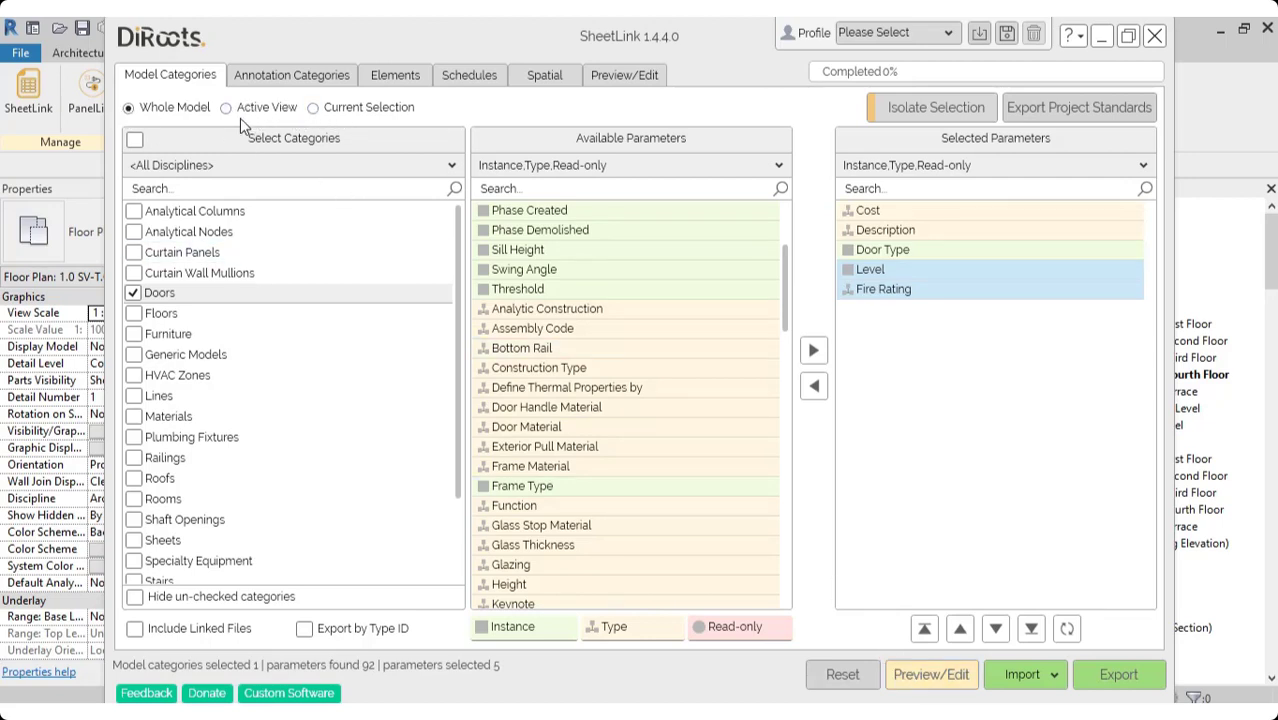
{"action": "left_click", "coordinate": [965, 682]}
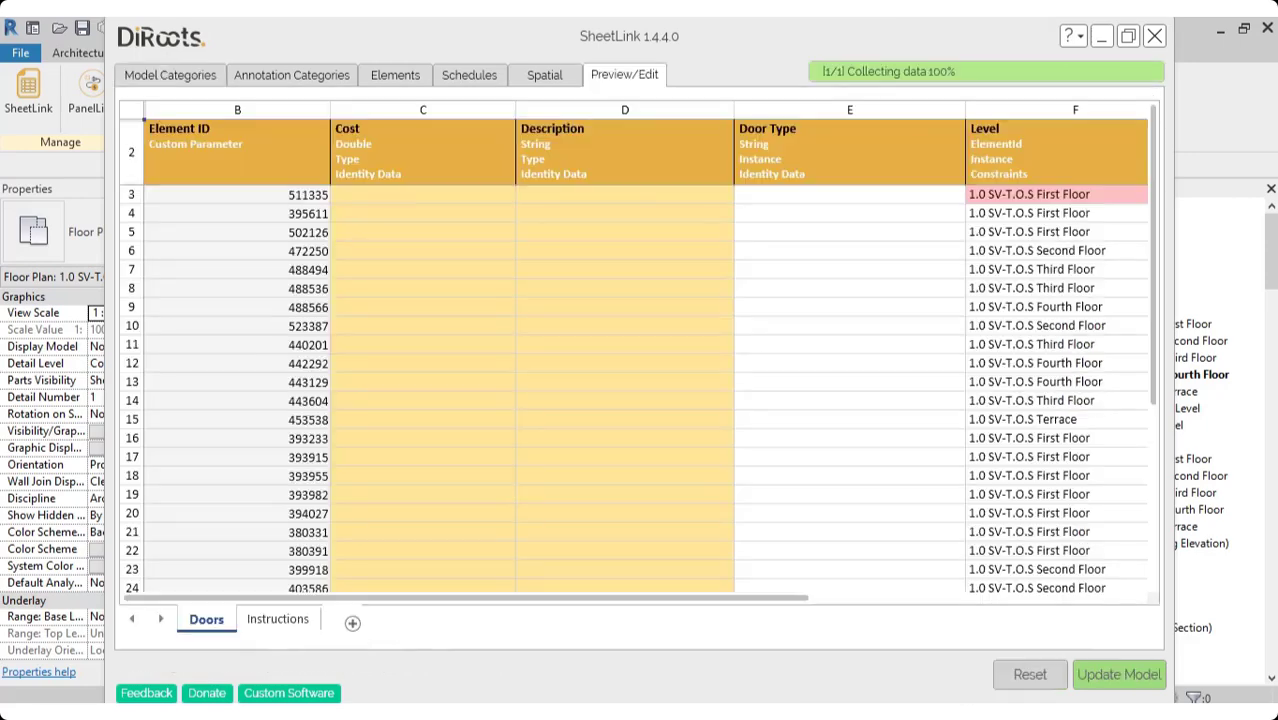
- Scroll through the 31-door preview with empty Cost and Description, then return to Model Categories
{"action": "left_click", "coordinate": [502, 364]}
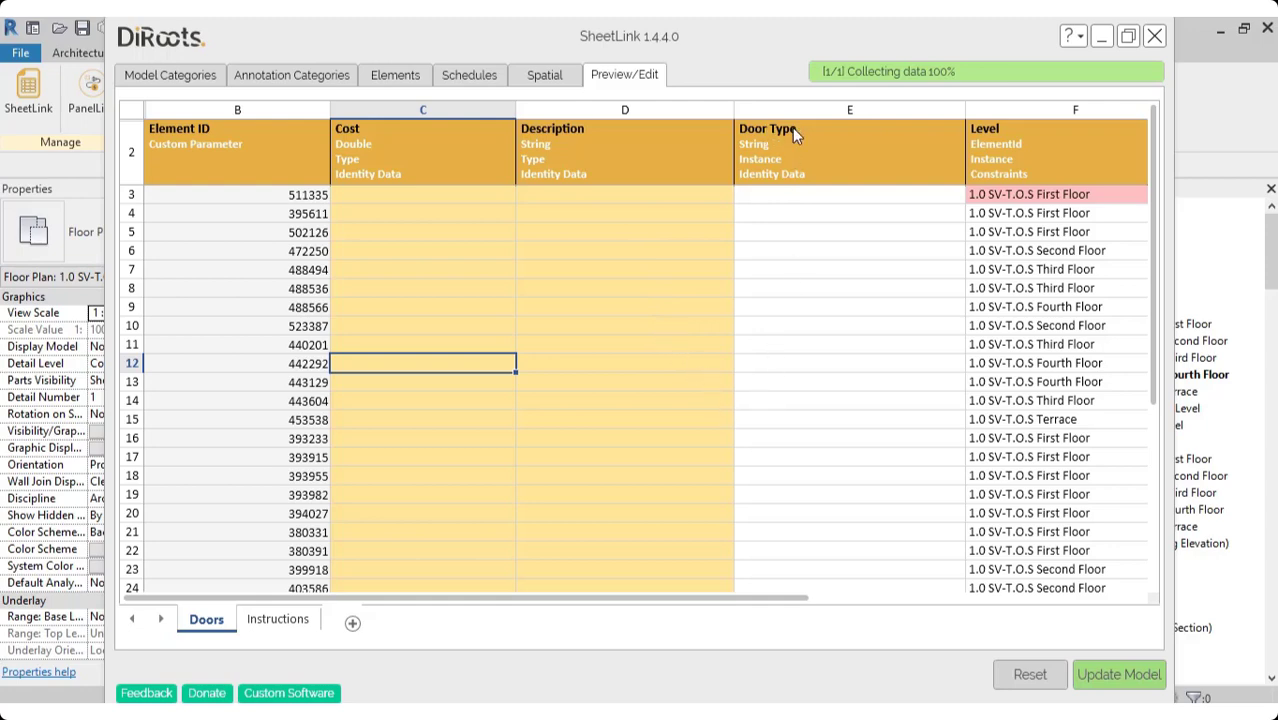
{"action": "scroll", "coordinate": [1062, 287], "scroll_direction": "down", "scroll_amount": 1}
{"action": "scroll", "coordinate": [1062, 287], "scroll_direction": "down", "scroll_amount": 3}
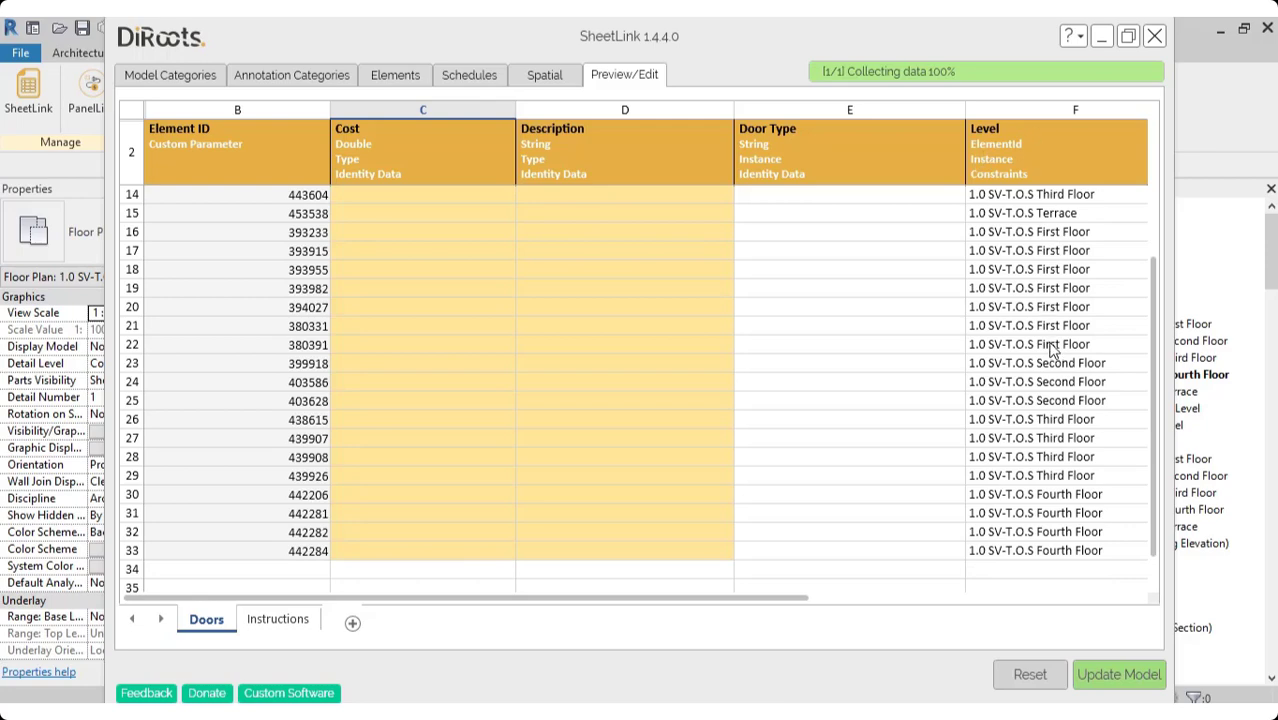
{"action": "scroll", "coordinate": [1052, 350], "scroll_direction": "up", "scroll_amount": 4}
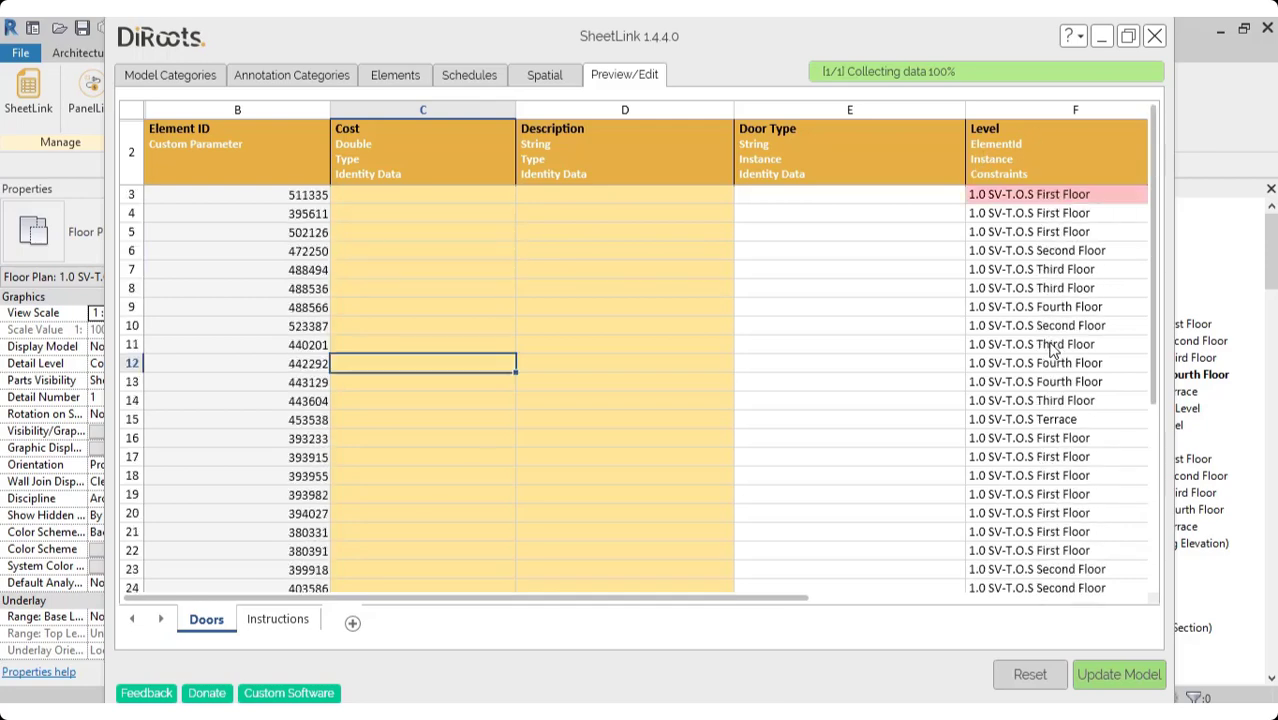
{"action": "left_click", "coordinate": [147, 77]}
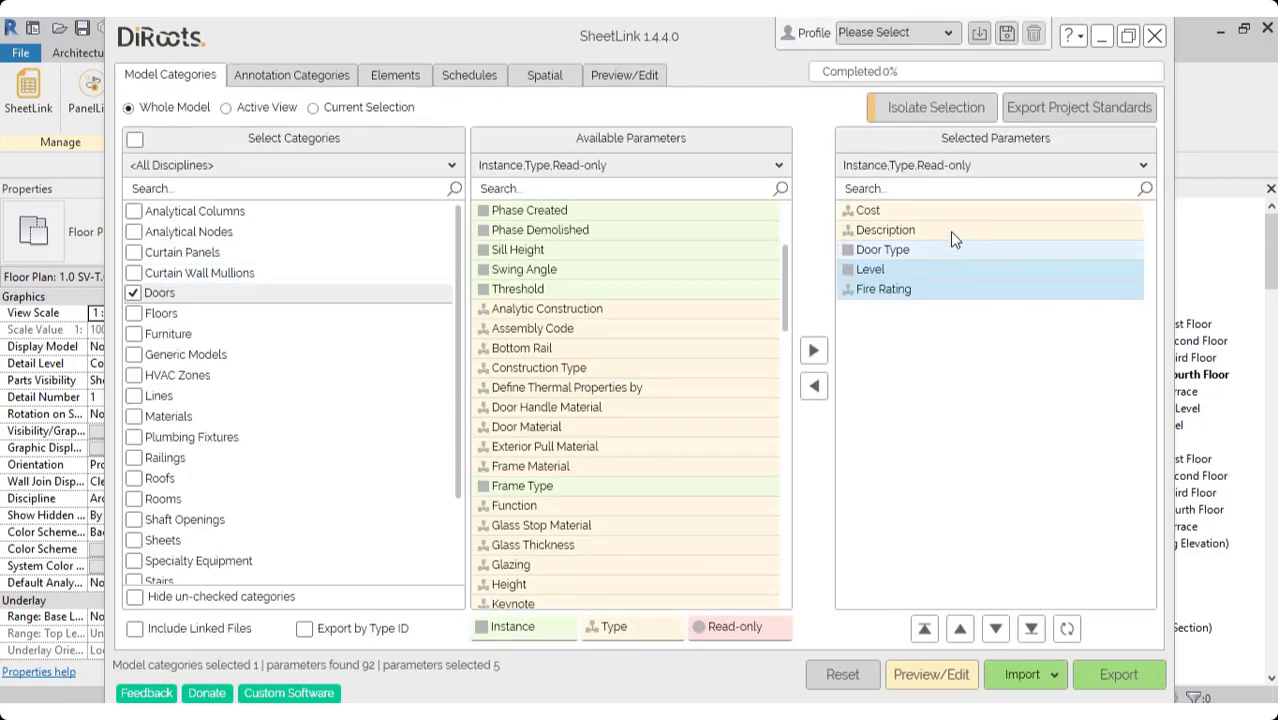
- Remove Cost, review Description, Door Type, Level and Fire Rating, and refresh the door preview
{"action": "left_click", "coordinate": [868, 210]}
{"action": "left_click", "coordinate": [813, 385]}
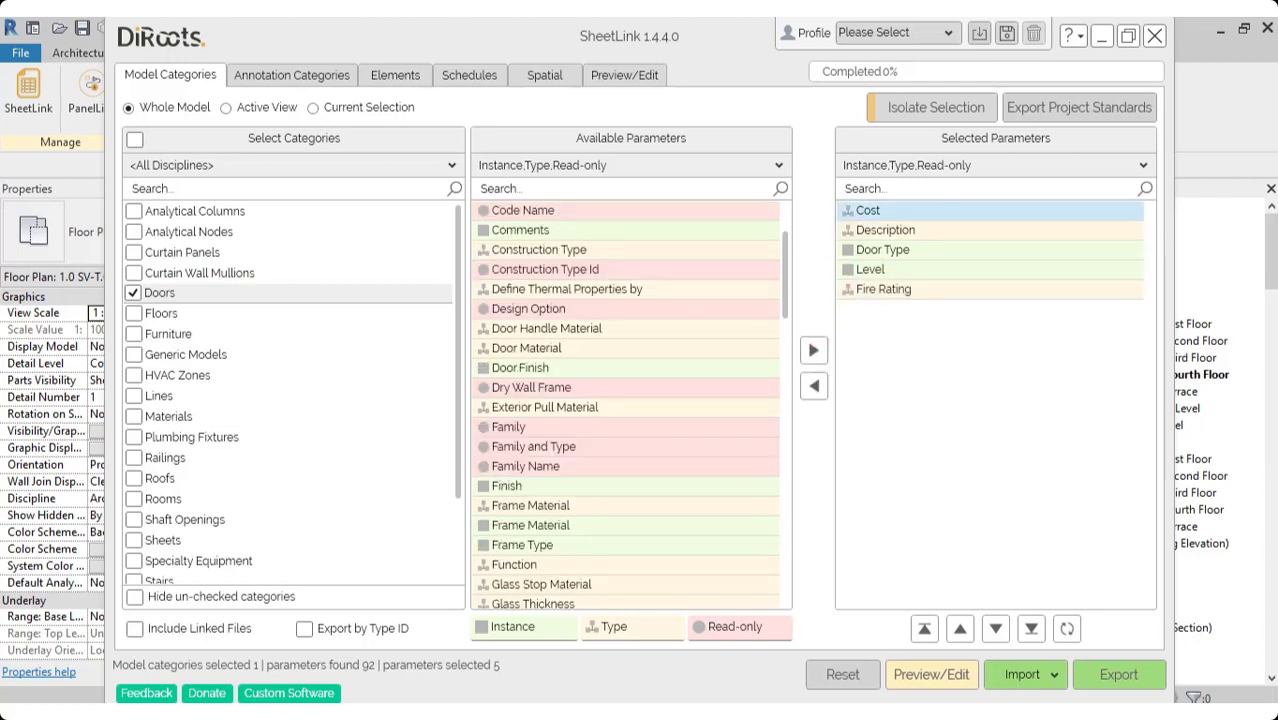
{"action": "left_click", "coordinate": [1000, 241], "text": "ctrl"}
{"action": "left_click", "coordinate": [813, 386]}
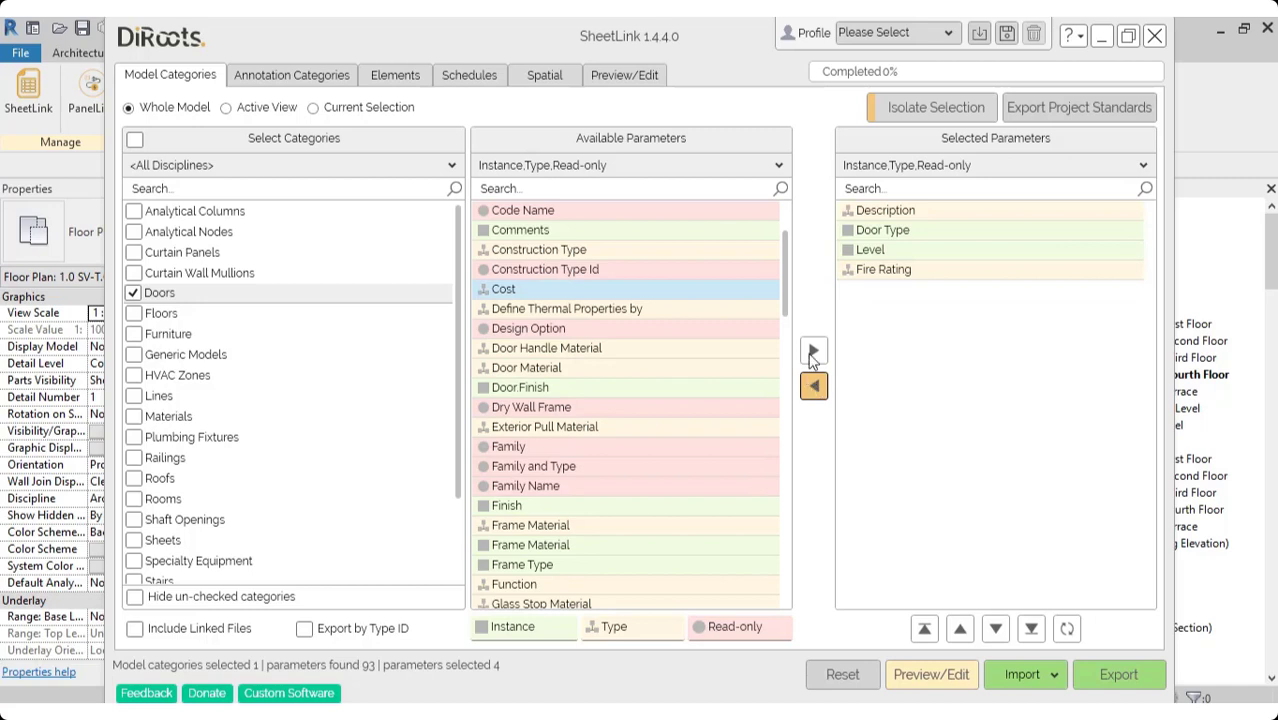
{"action": "left_click", "coordinate": [903, 218]}
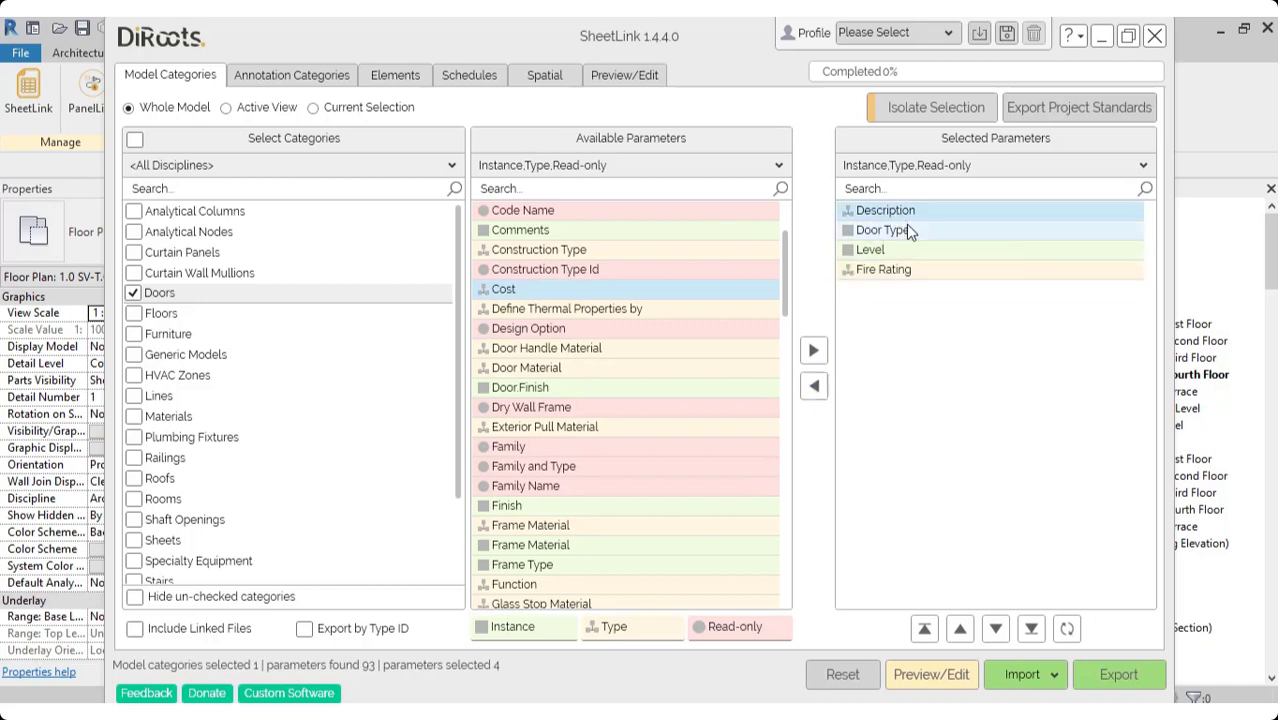
{"action": "left_click", "coordinate": [906, 229]}
{"action": "left_click", "coordinate": [907, 250]}
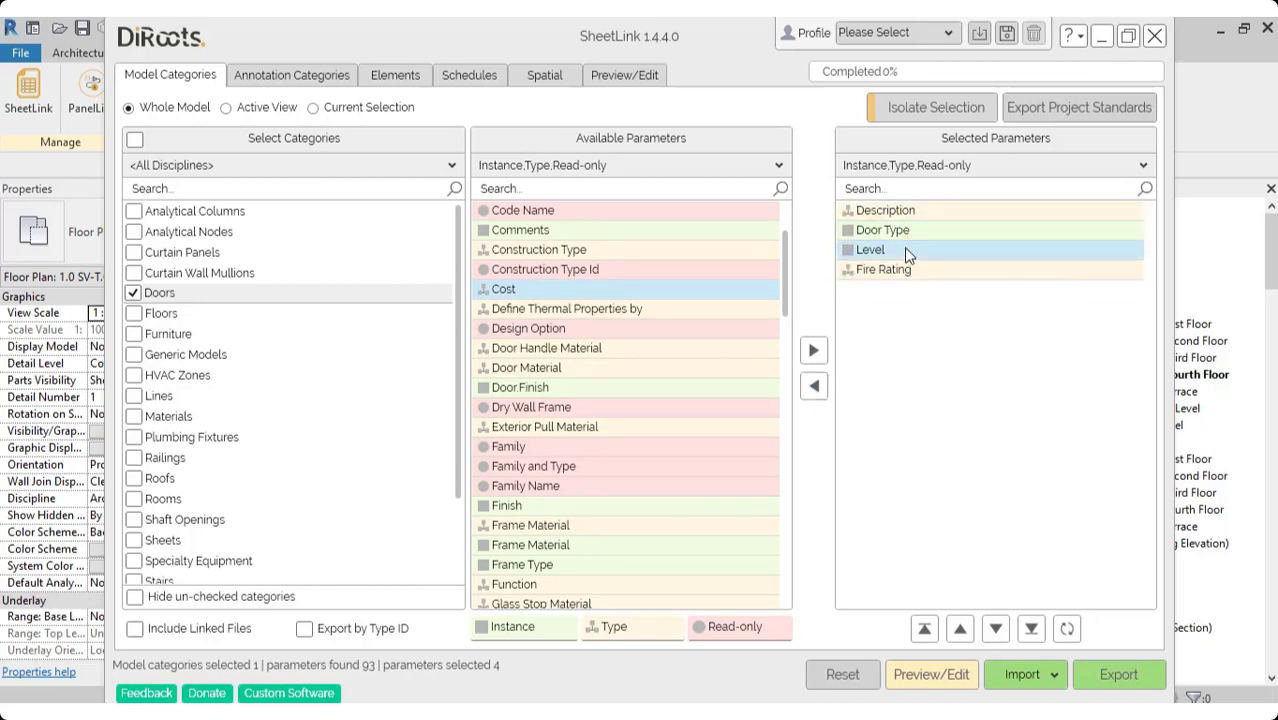
{"action": "left_click", "coordinate": [908, 272]}
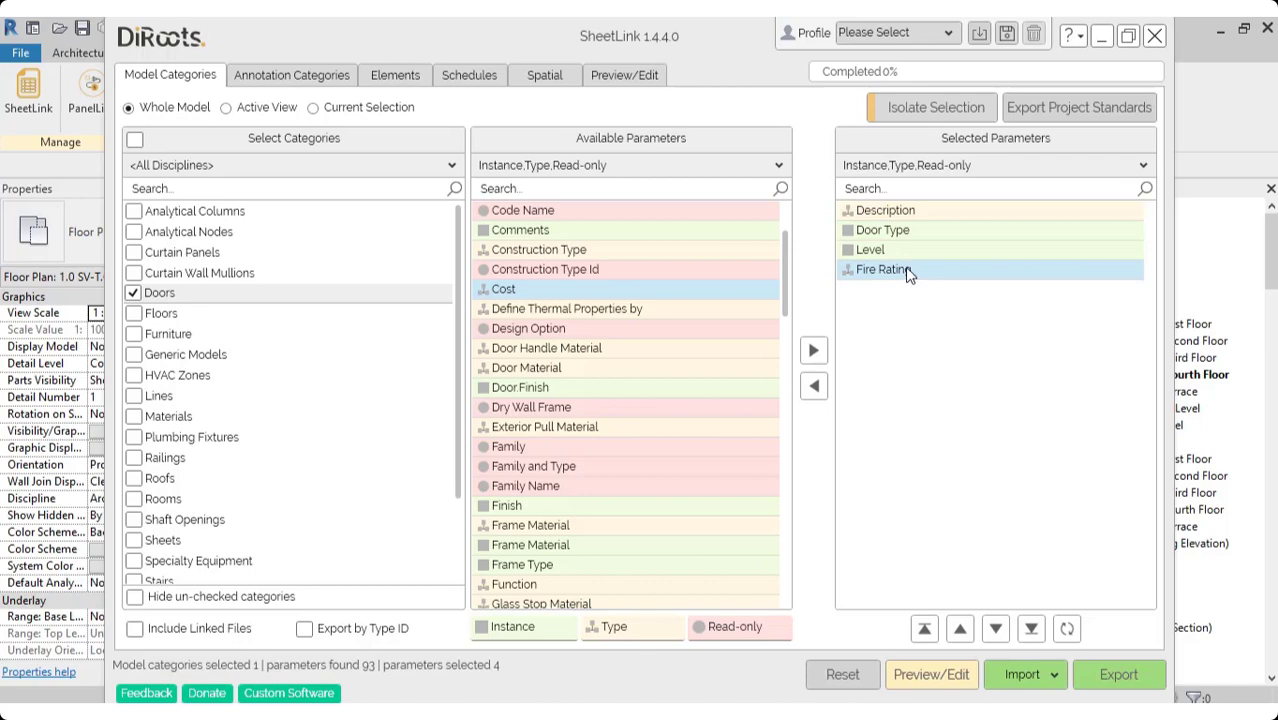
{"action": "left_click", "coordinate": [930, 678]}
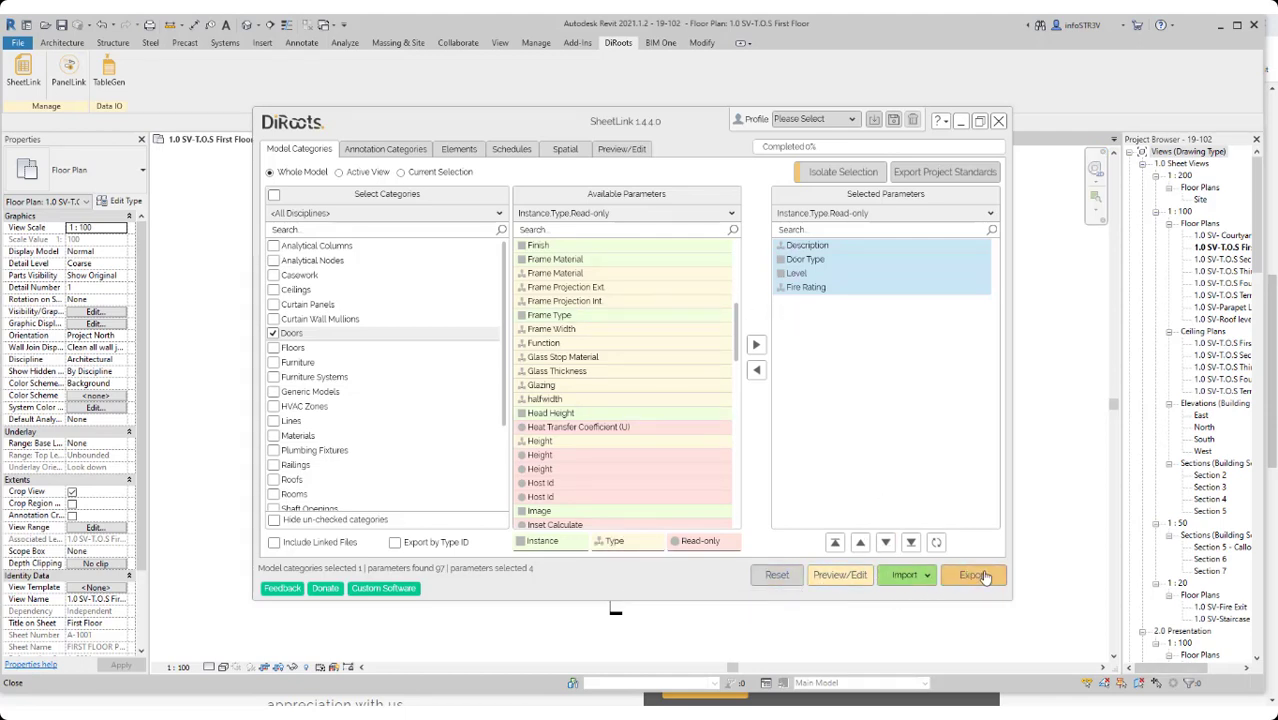
- Use Export to Excel to save the door data as 'Doors schedule' in the Desktop folder
{"action": "left_click", "coordinate": [926, 575]}
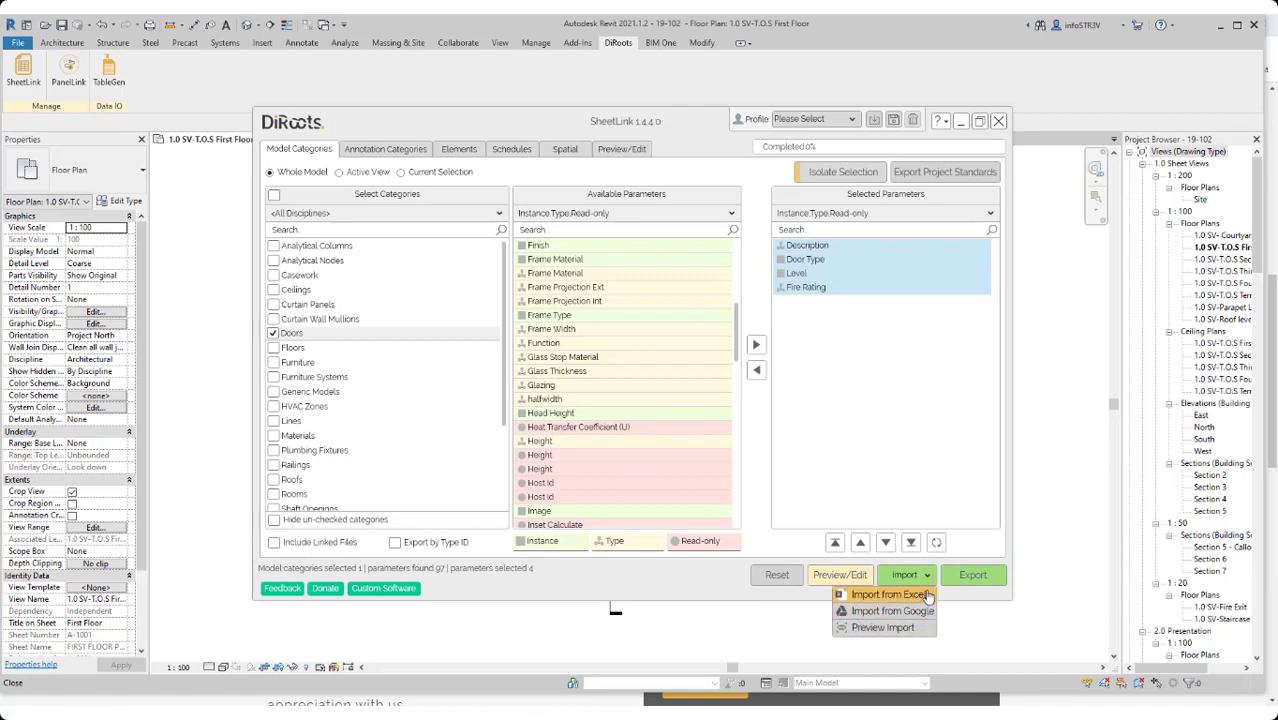
{"action": "left_click", "coordinate": [958, 580]}
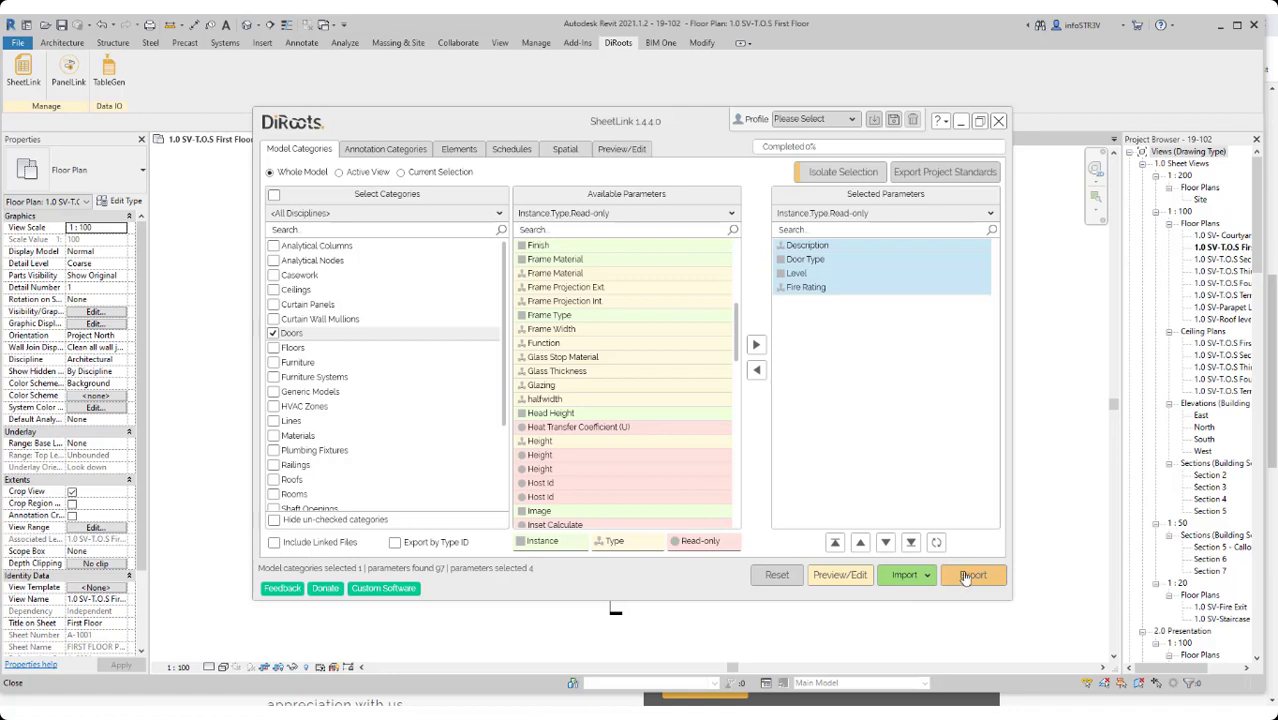
{"action": "left_click", "coordinate": [996, 574]}
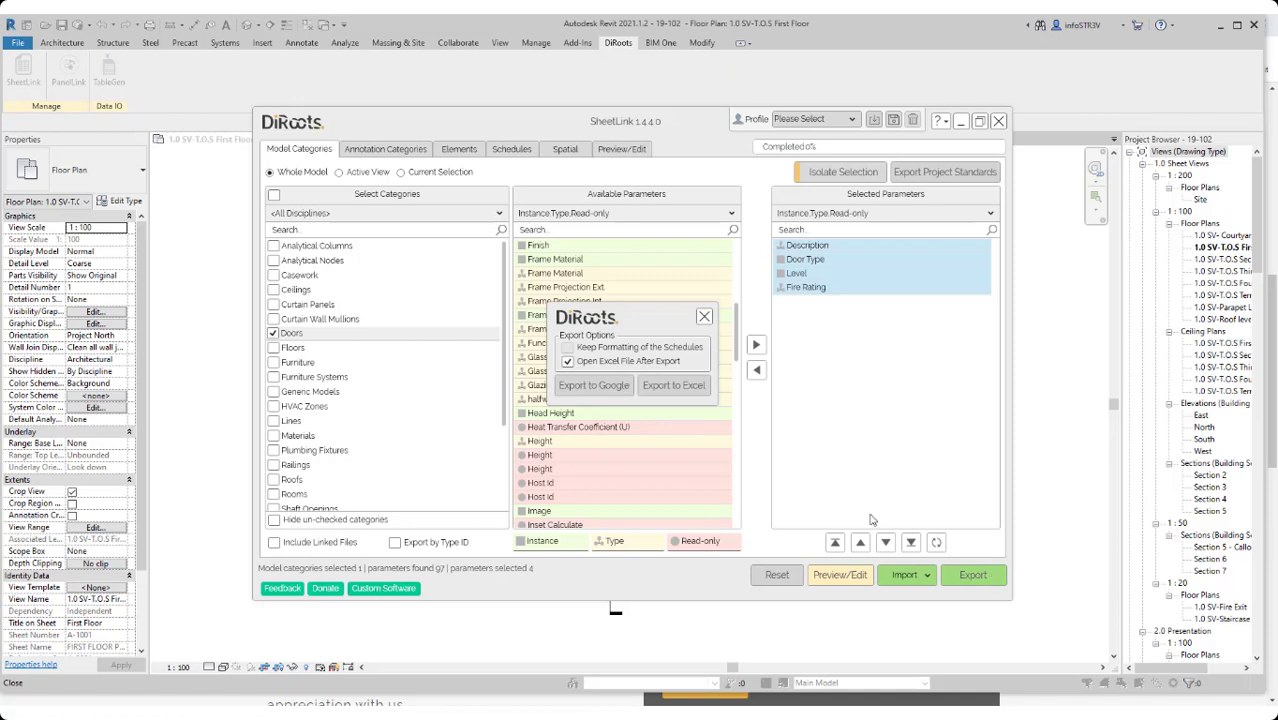
{"action": "left_click", "coordinate": [677, 387]}
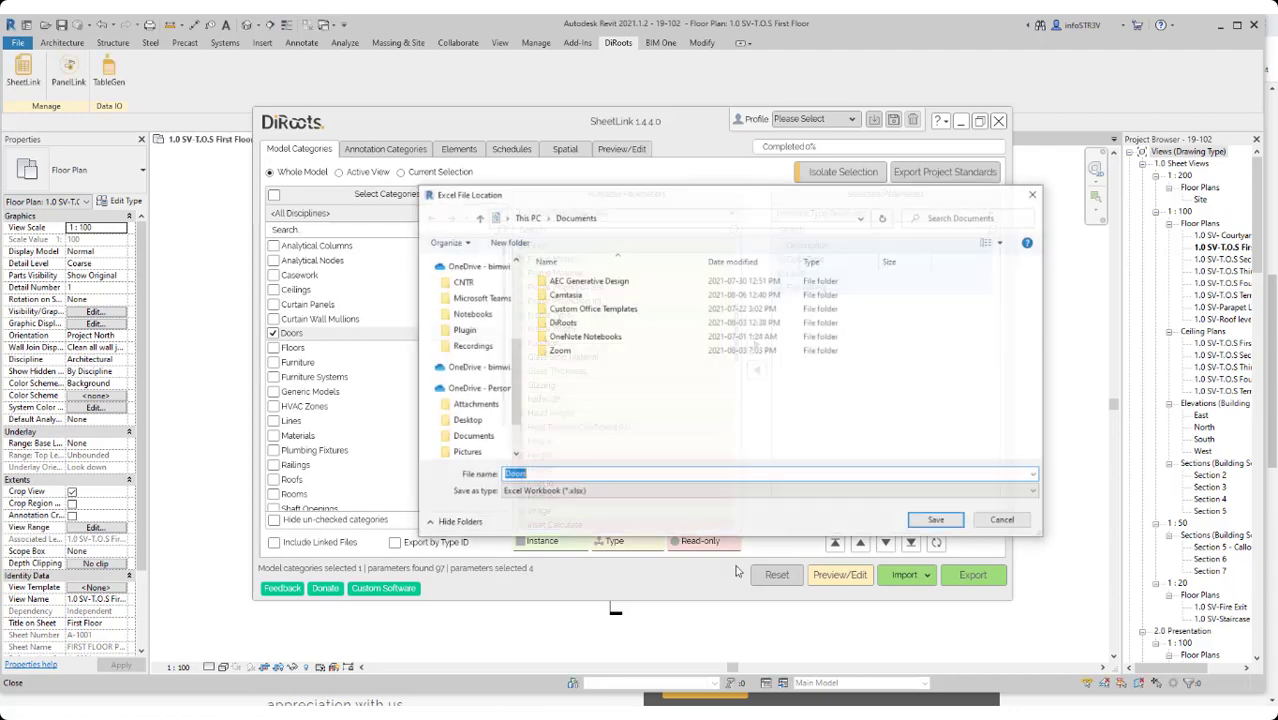
{"action": "left_click", "coordinate": [482, 423]}
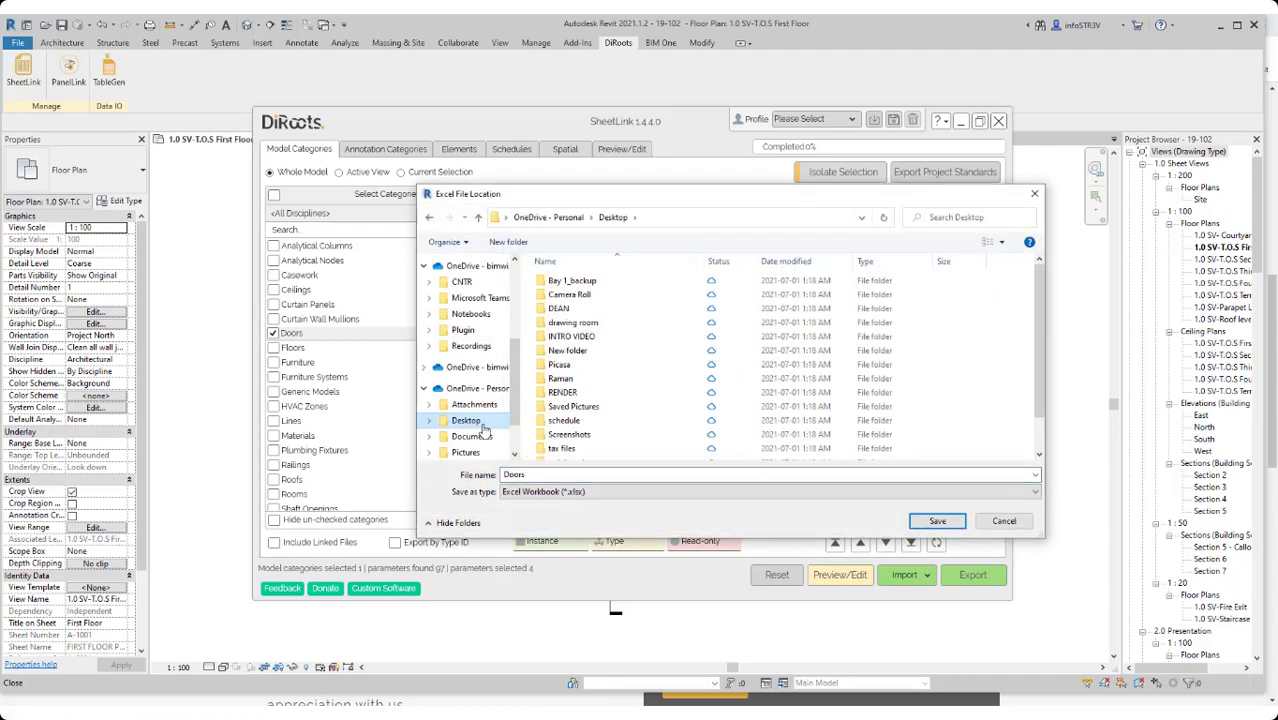
{"action": "left_click", "coordinate": [542, 475]}
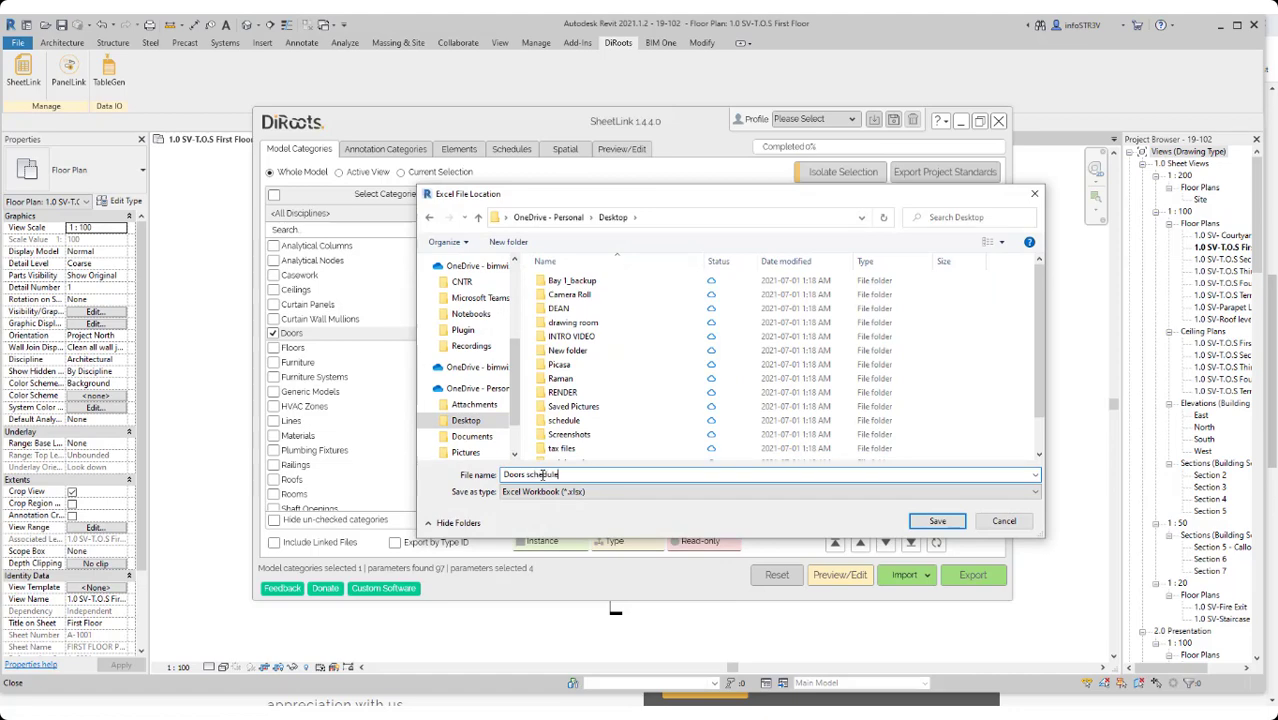
{"action": "left_click", "coordinate": [920, 525]}
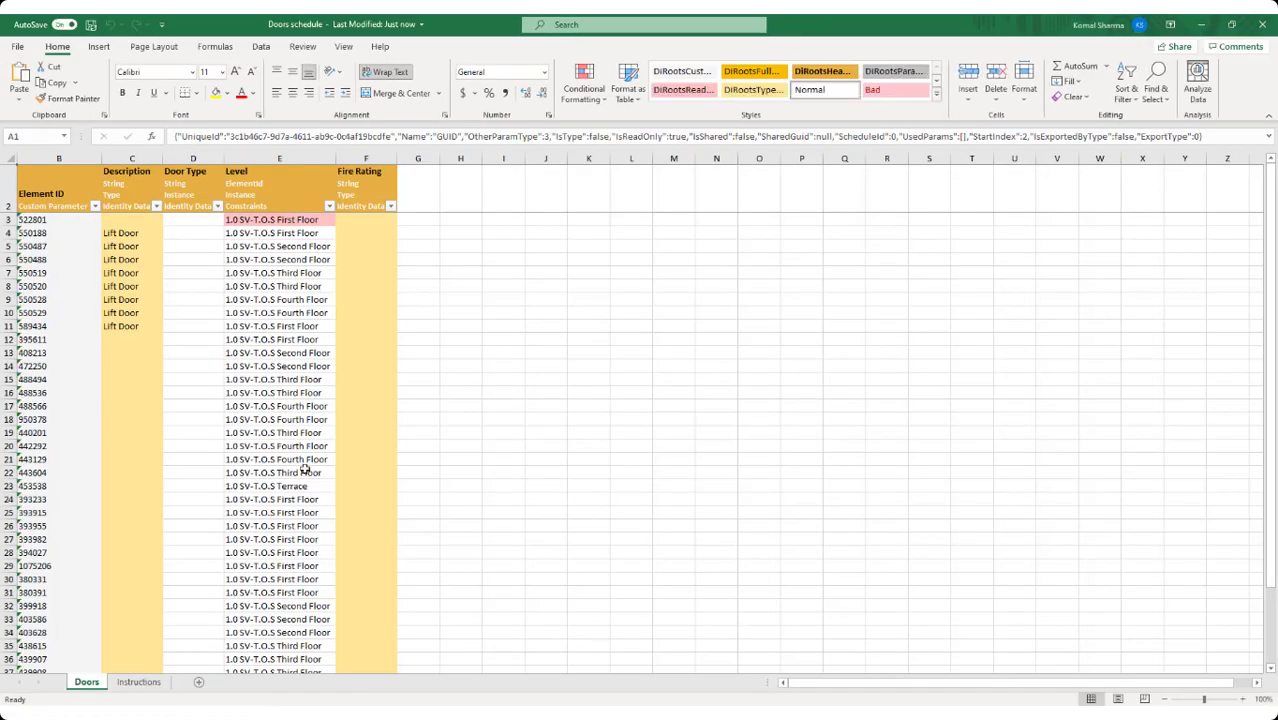
{"action": "scroll", "coordinate": [262, 397], "scroll_direction": "down", "scroll_amount": 8}
{"action": "scroll", "coordinate": [291, 486], "scroll_direction": "up", "scroll_amount": 8}
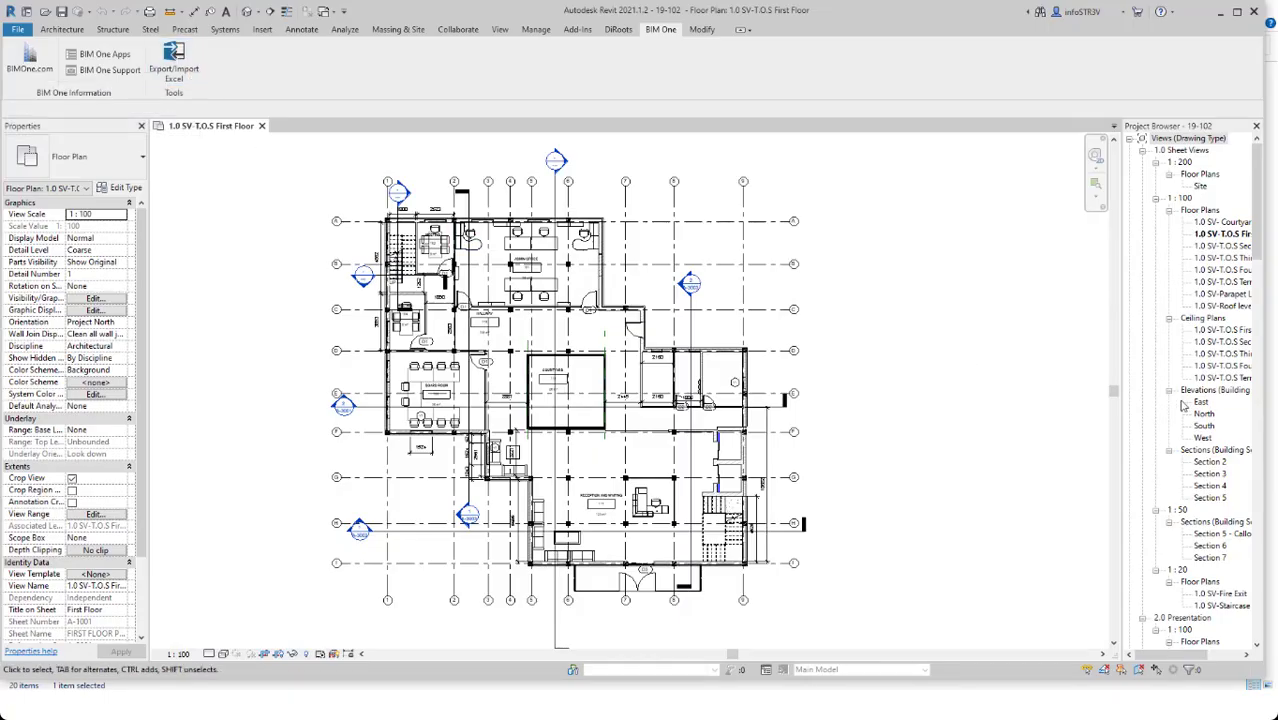
- Open BIM One's Export/Import Excel window, with Door Schedule ticked for export
{"action": "scroll", "coordinate": [1183, 403], "scroll_direction": "down", "scroll_amount": 5}
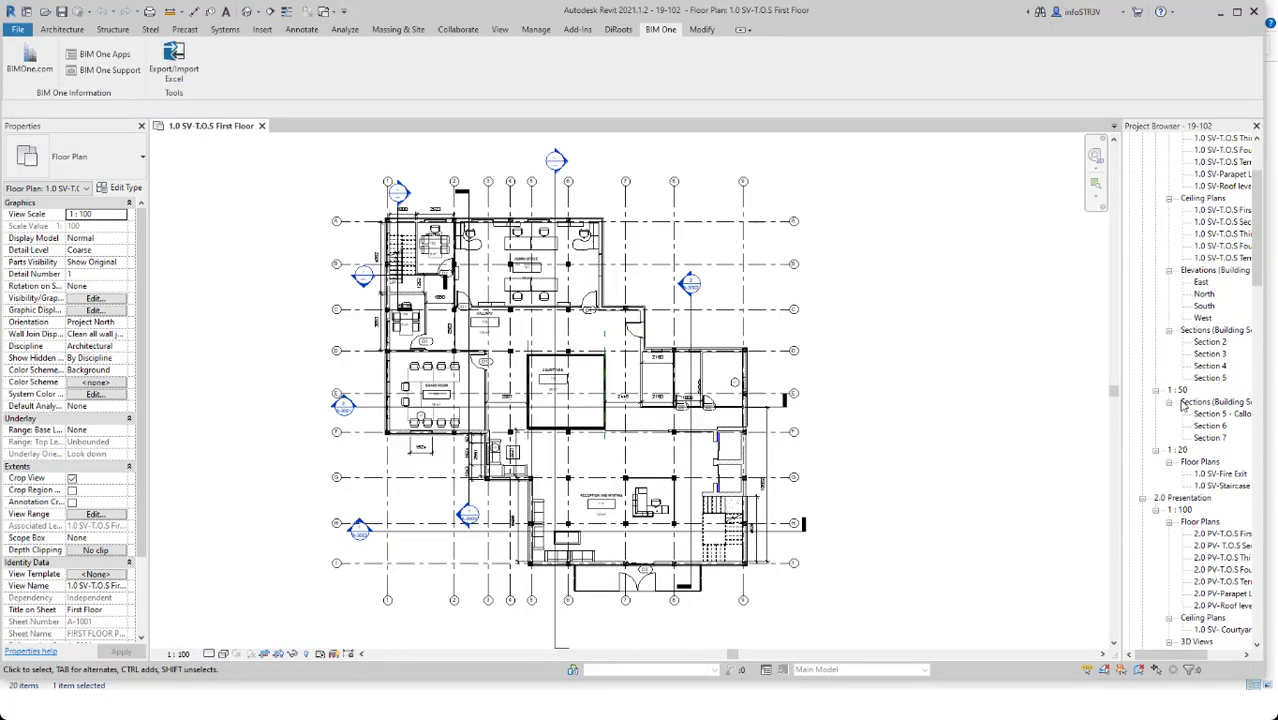
{"action": "scroll", "coordinate": [1183, 403], "scroll_direction": "down", "scroll_amount": 8}
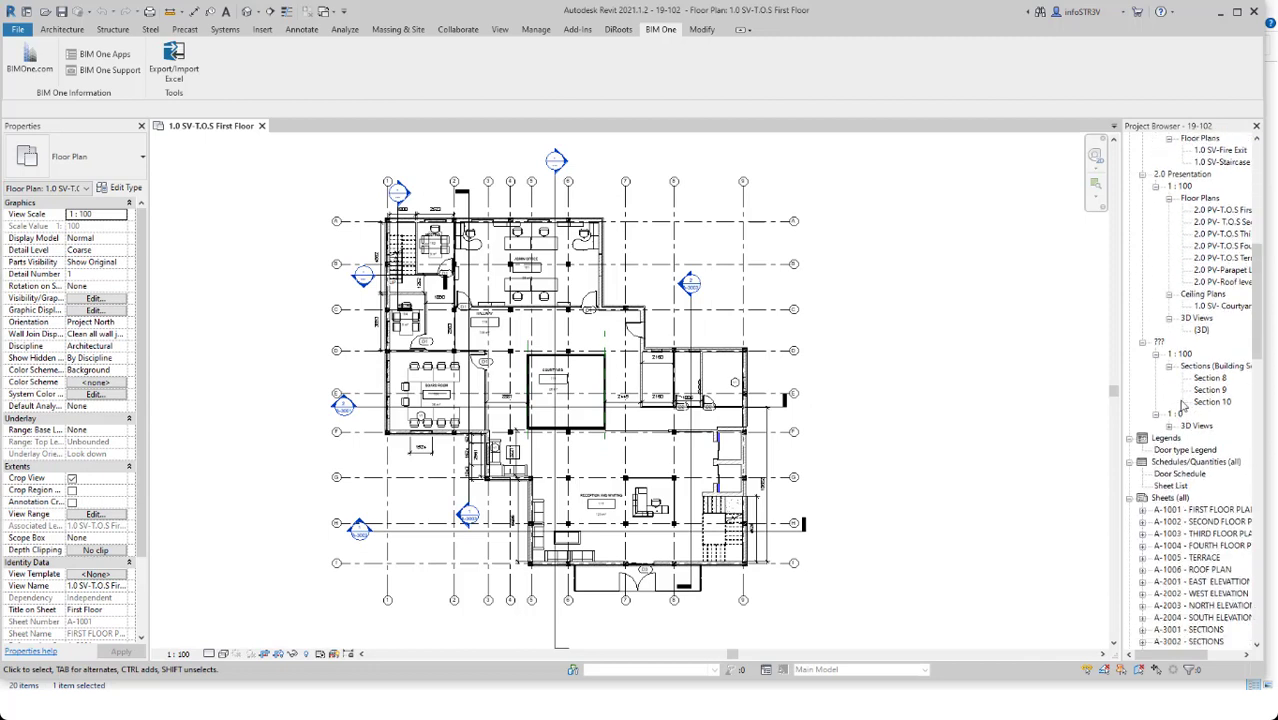
{"action": "scroll", "coordinate": [1183, 403], "scroll_direction": "down", "scroll_amount": 2}
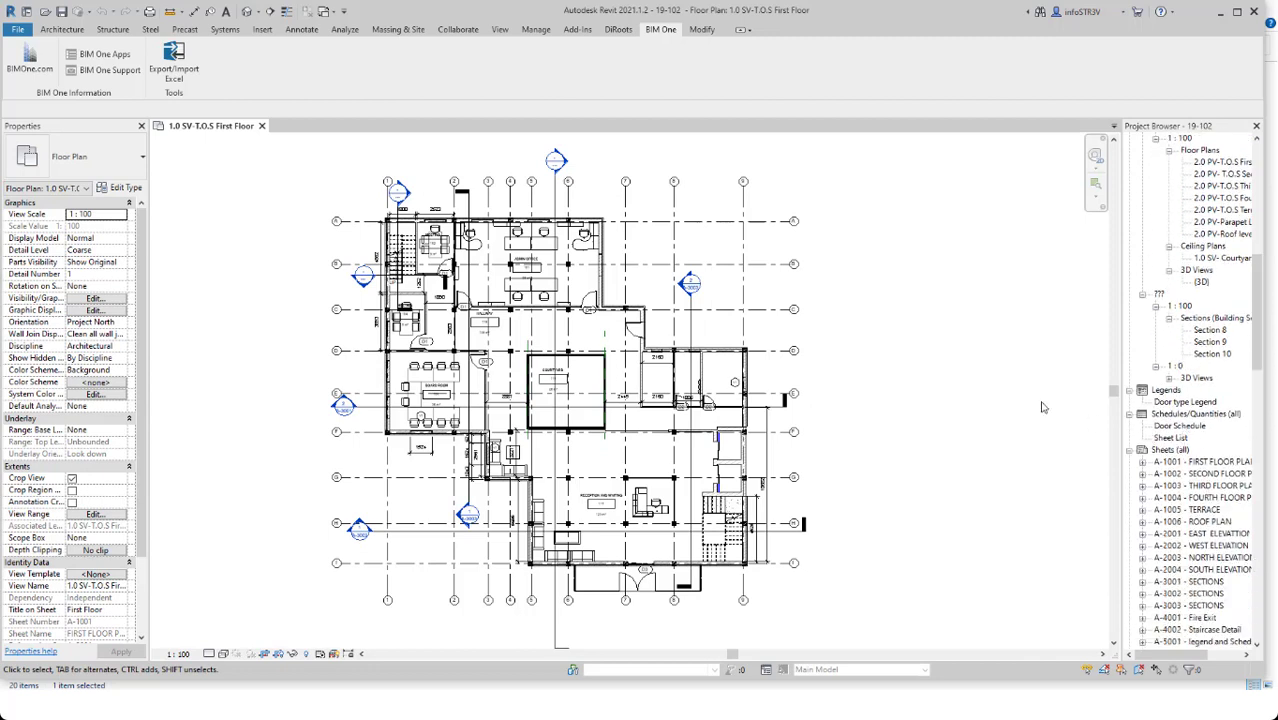
{"action": "left_click", "coordinate": [175, 62]}
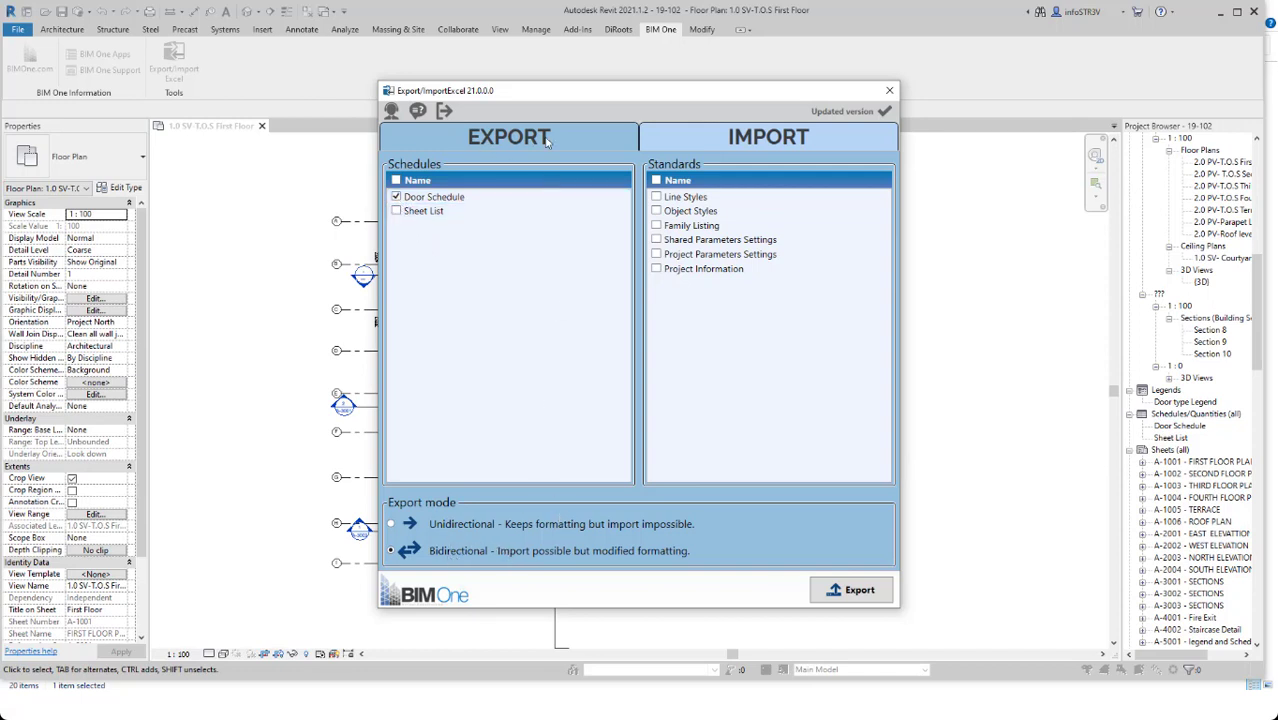
- Tick Project Information and Family Listing under Standards and start the export
{"action": "left_click", "coordinate": [675, 133]}
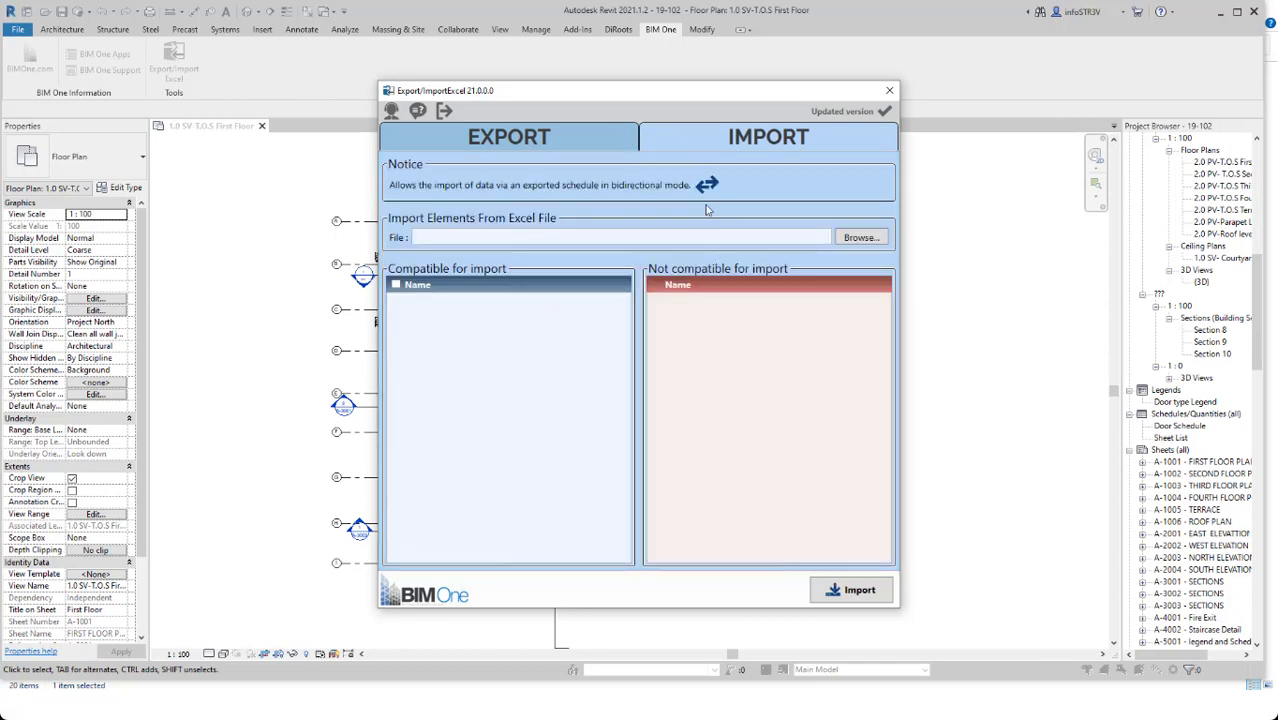
{"action": "left_click", "coordinate": [532, 135]}
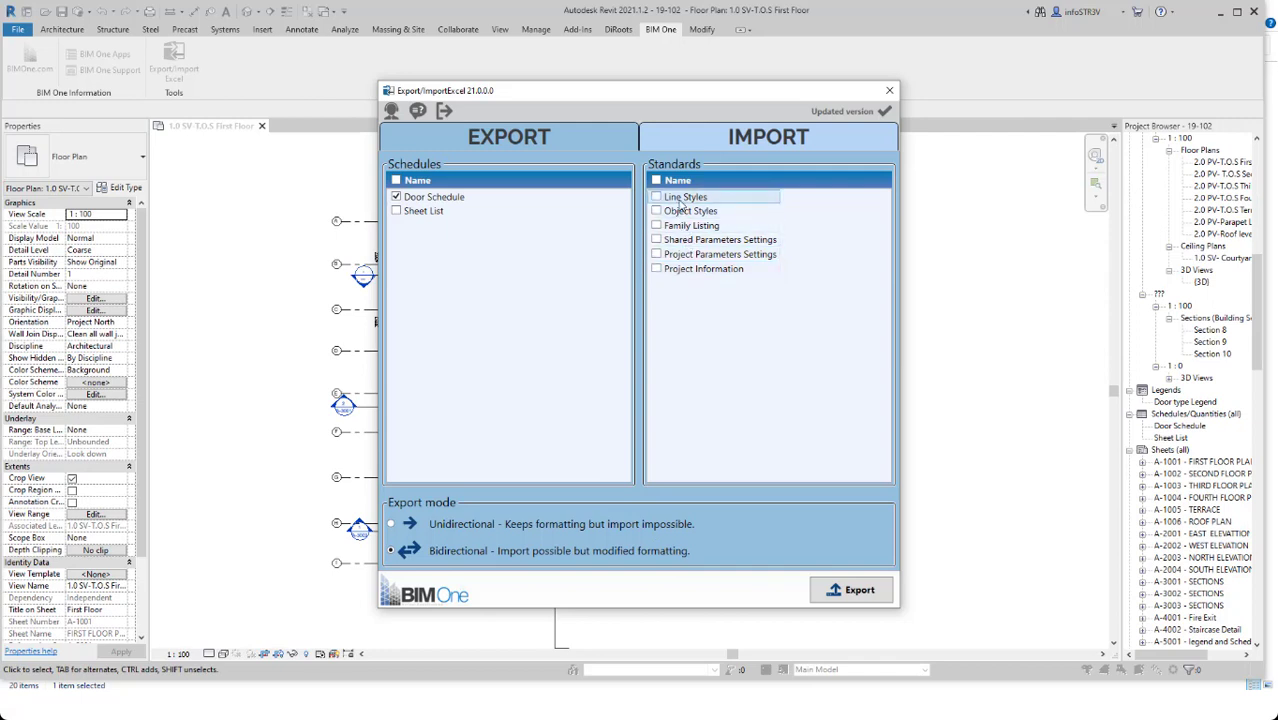
{"action": "left_click", "coordinate": [657, 269]}
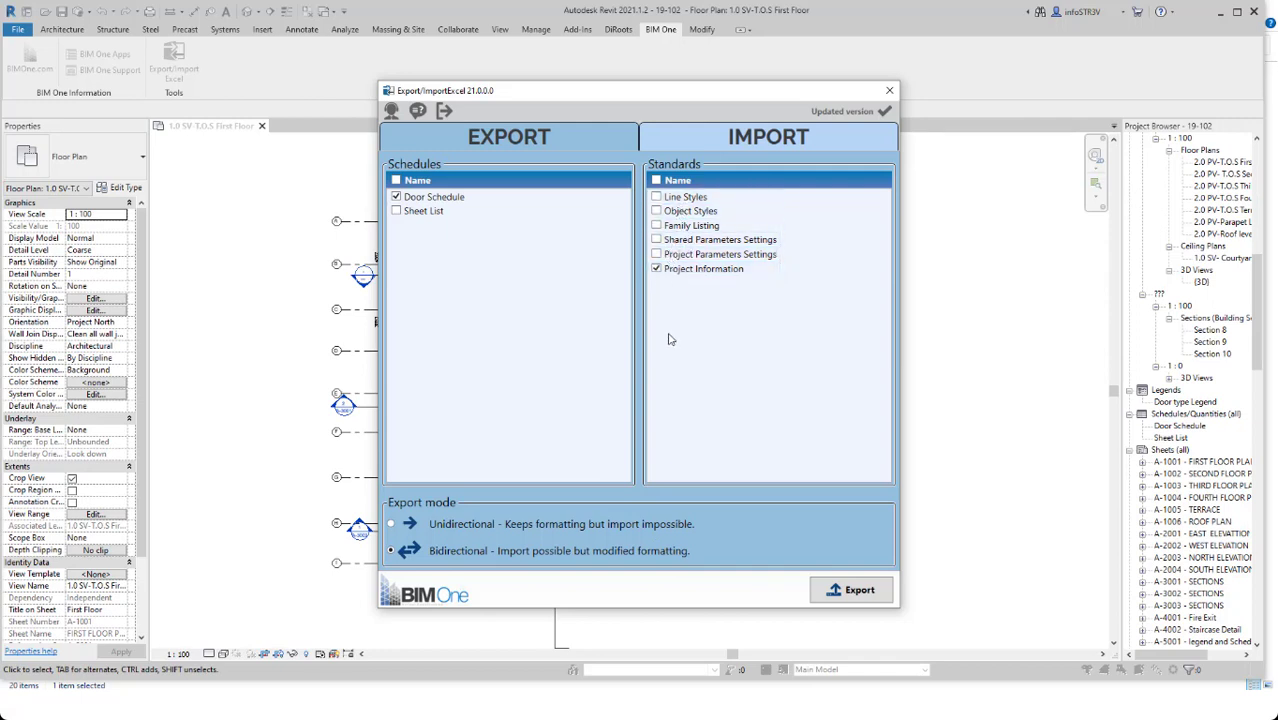
{"action": "left_click", "coordinate": [657, 225]}
{"action": "left_click", "coordinate": [849, 591]}
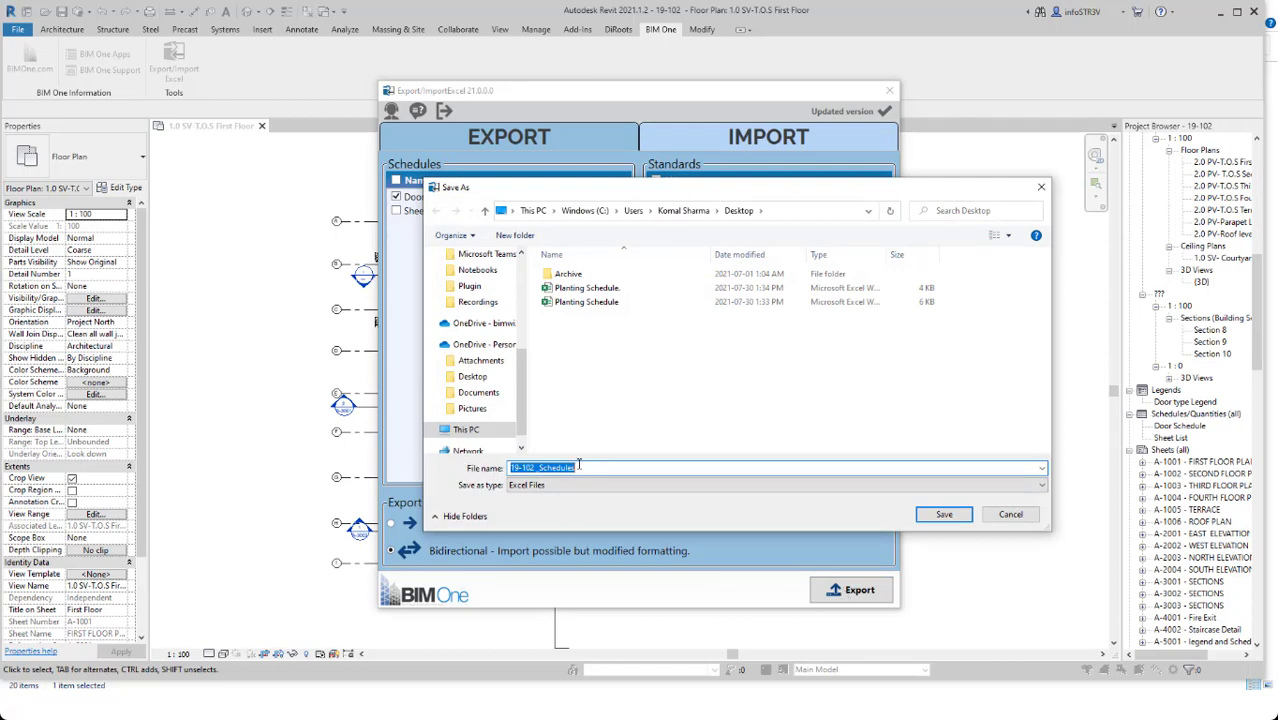
- Save the exported schedules as the 'Door Schedule' workbook and acknowledge the finished export
{"action": "type", "text": "Door"}
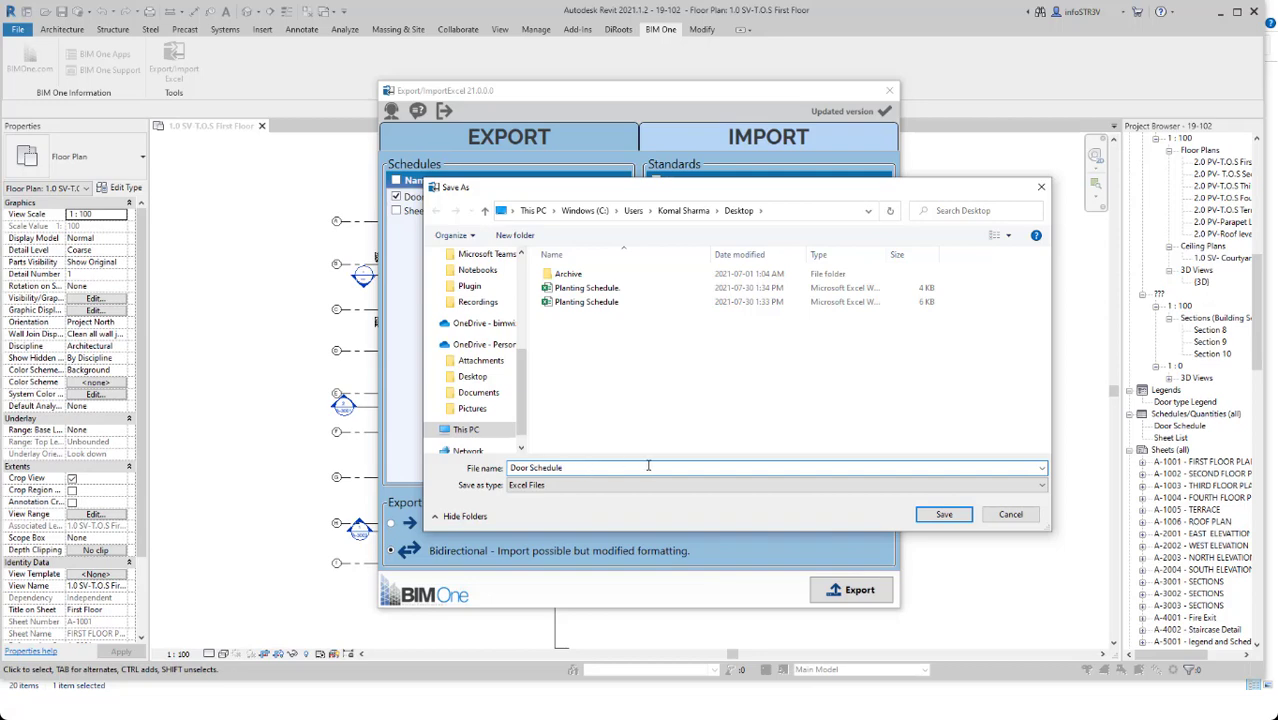
{"action": "left_click", "coordinate": [958, 515]}
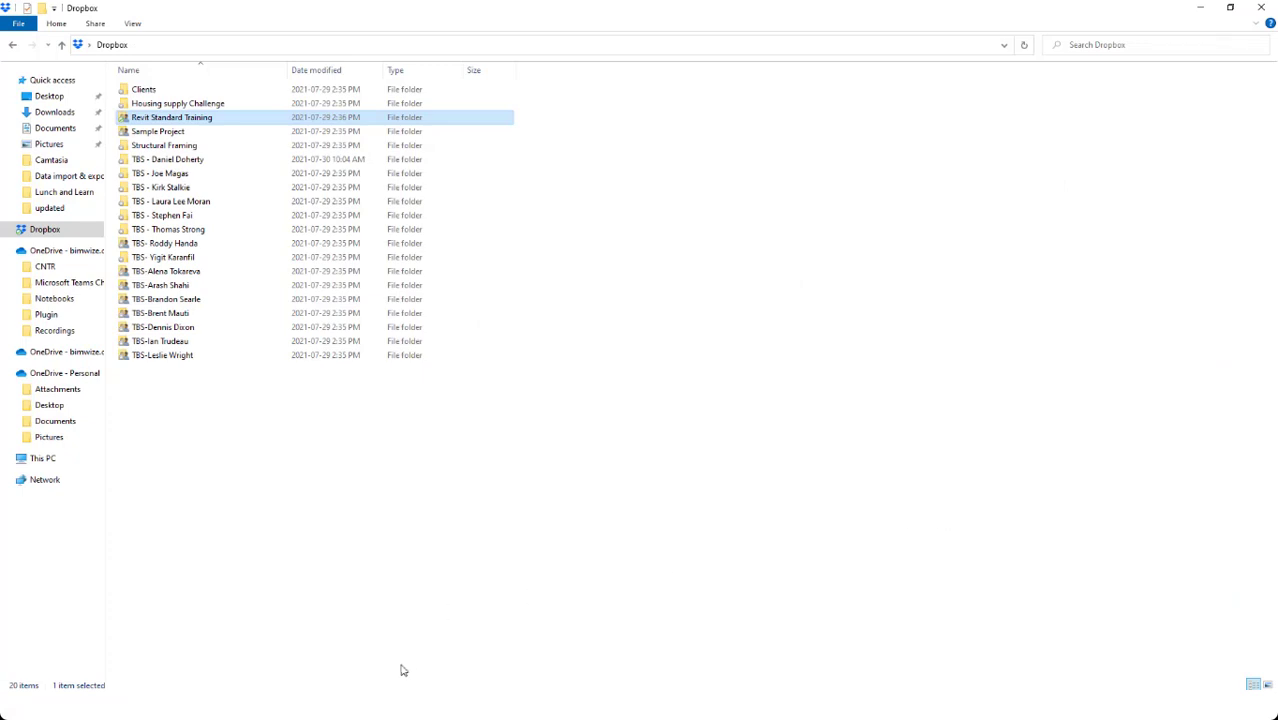
{"action": "left_click", "coordinate": [505, 704]}
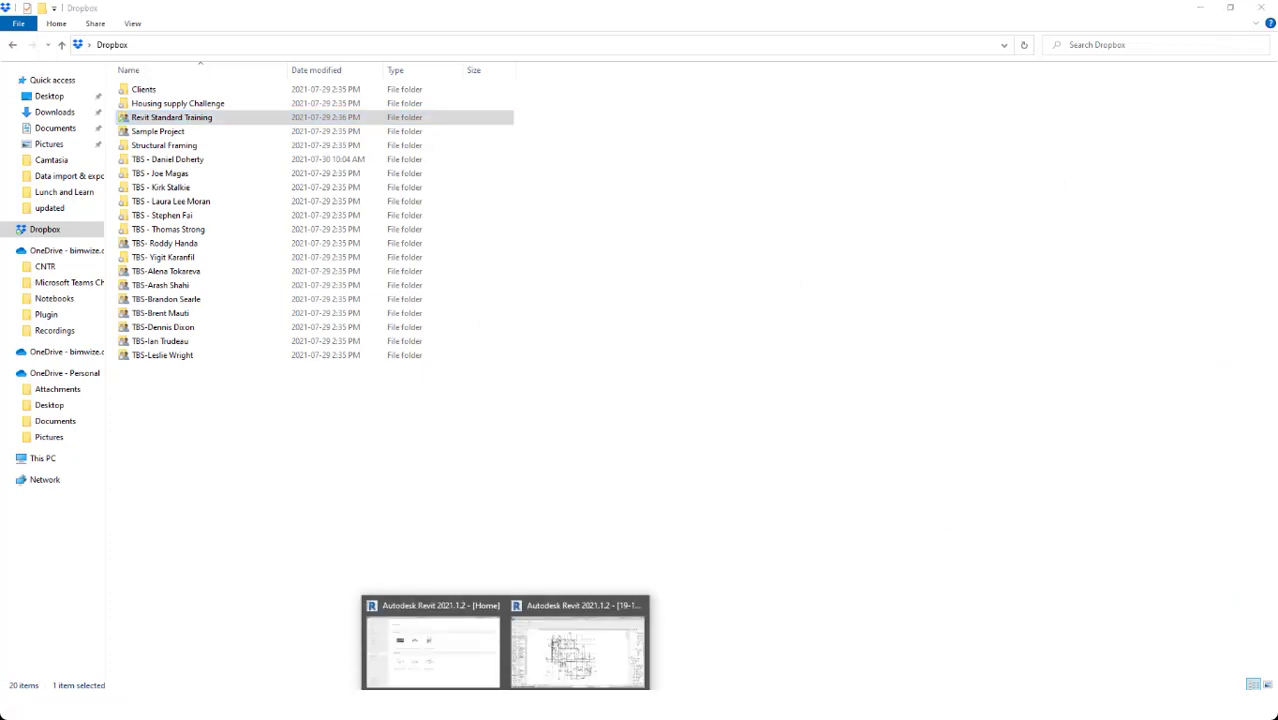
{"action": "left_click", "coordinate": [533, 669]}
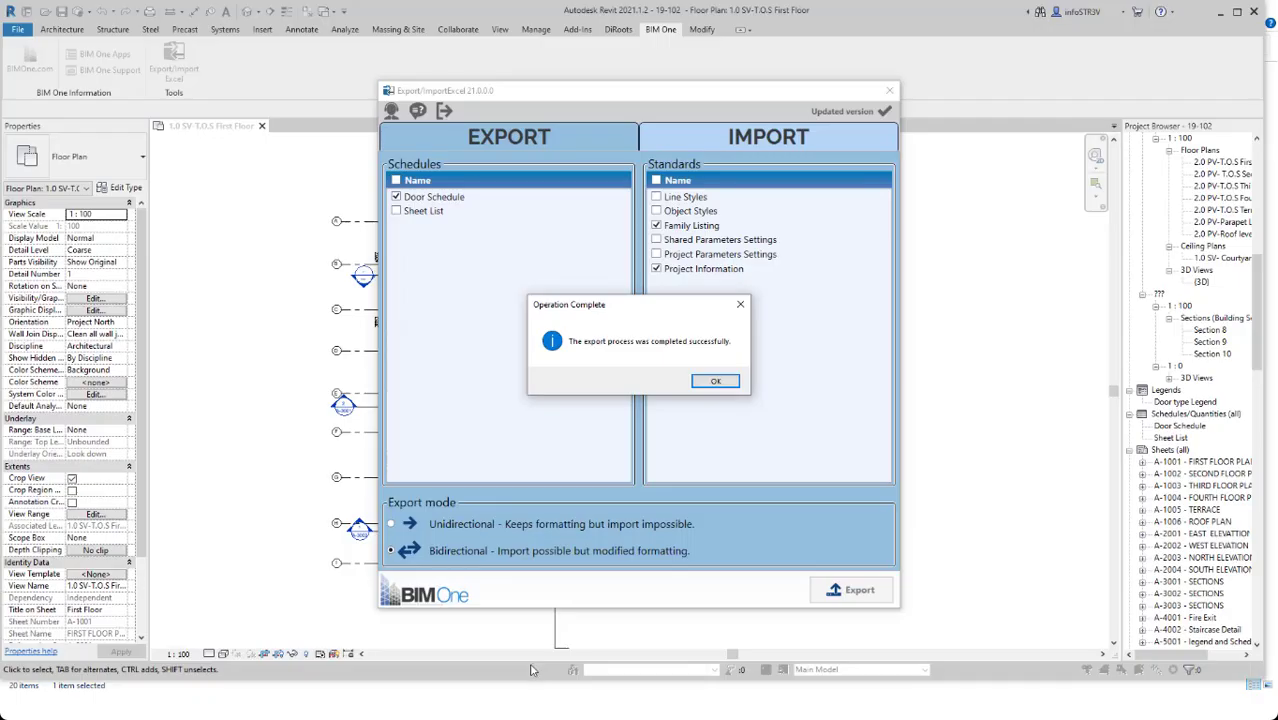
{"action": "left_click", "coordinate": [696, 384]}
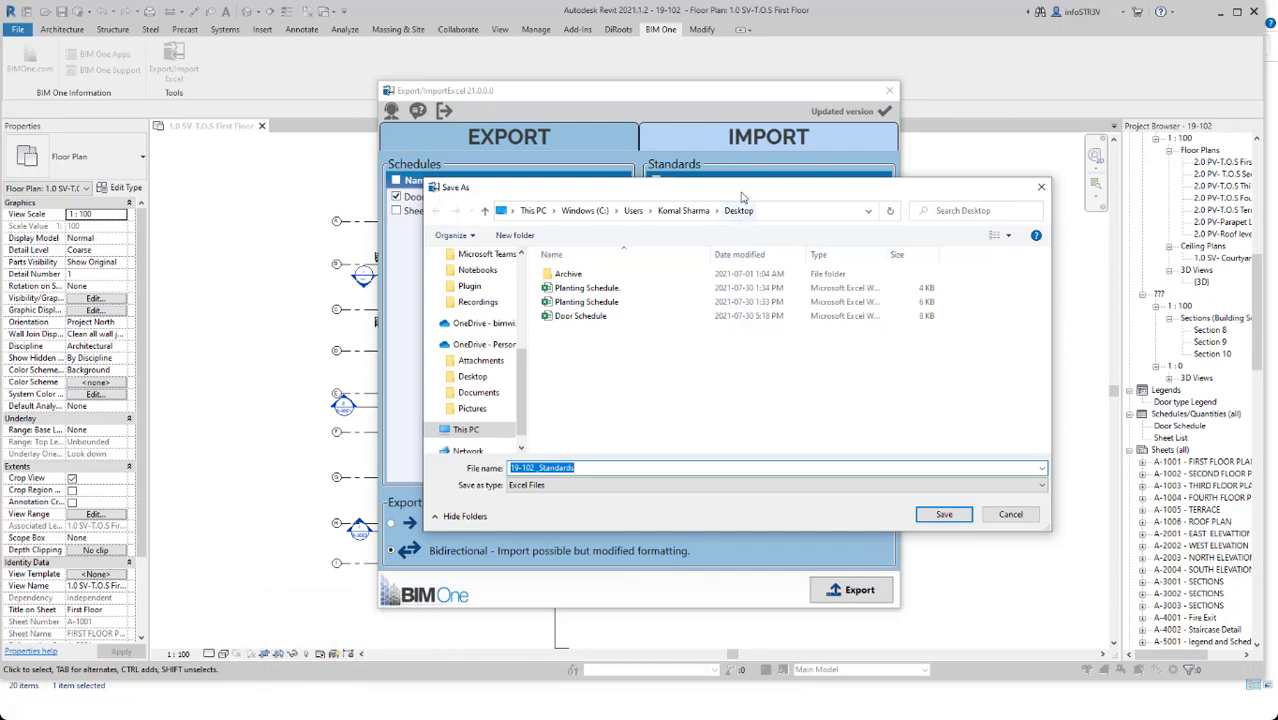
- Save the standards as the 'family listing' workbook and acknowledge the finished export
{"action": "left_click_drag", "start_coordinate": [742, 197], "coordinate": [568, 297]}
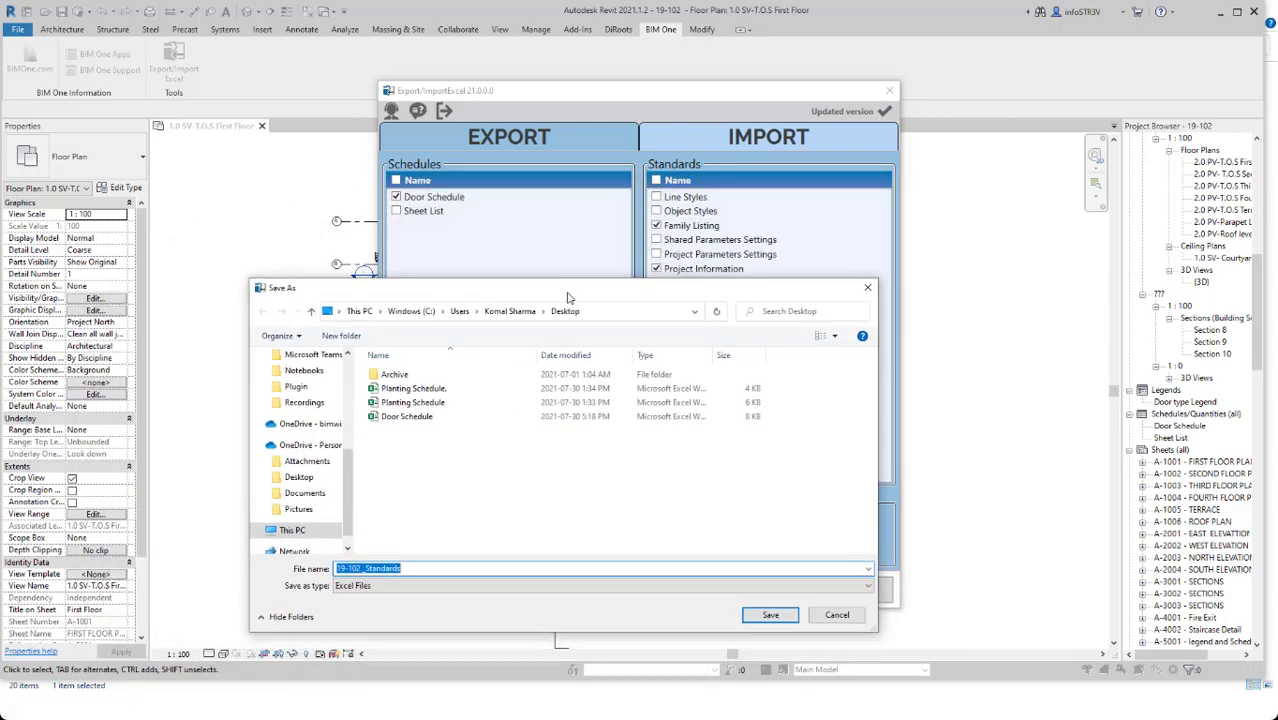
{"action": "type", "text": "family listing"}
{"action": "left_click", "coordinate": [752, 616]}
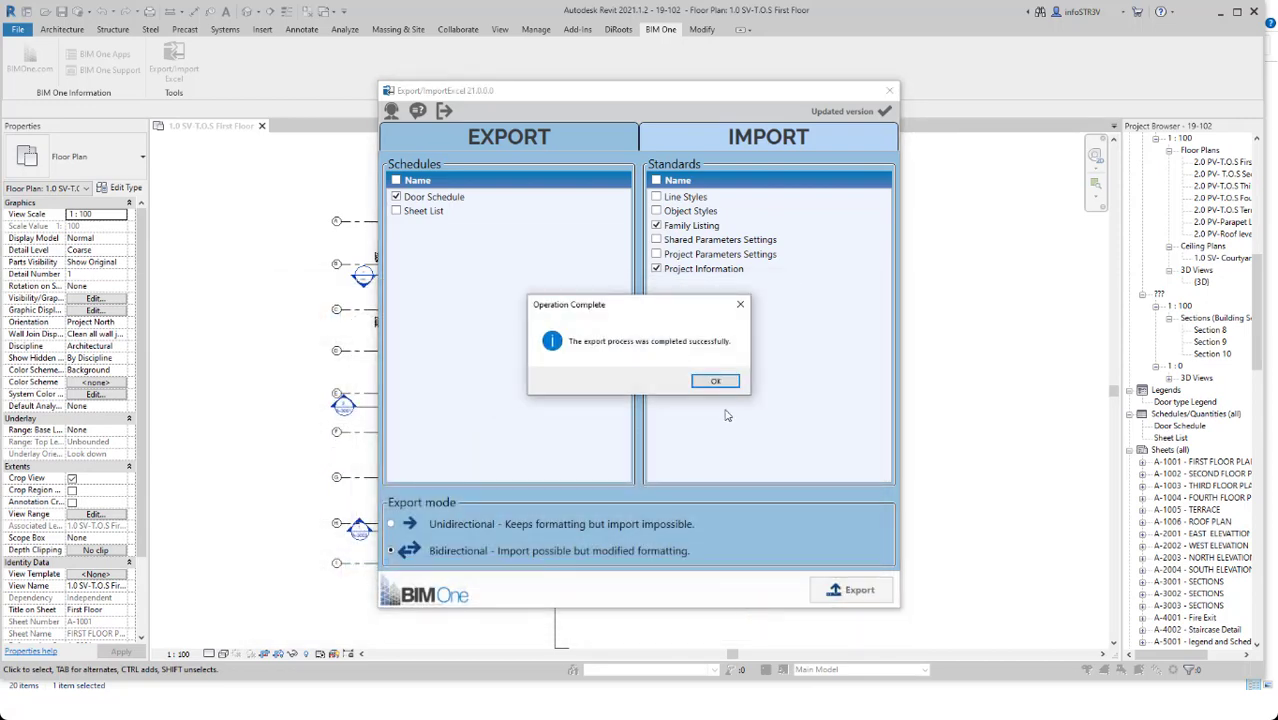
{"action": "left_click", "coordinate": [716, 381]}
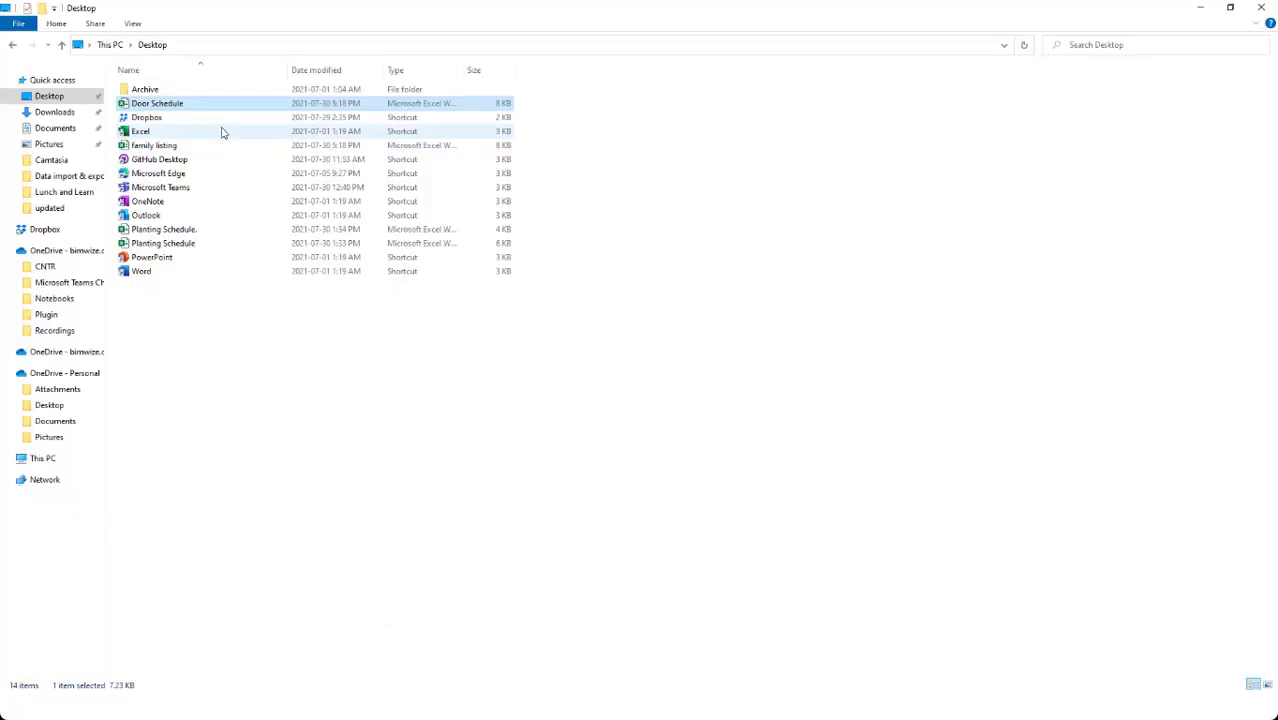
- Open Door Schedule.xlsx and try editing cells G60, F60 and D22, each blocked as protected
{"action": "double_click", "coordinate": [214, 147]}
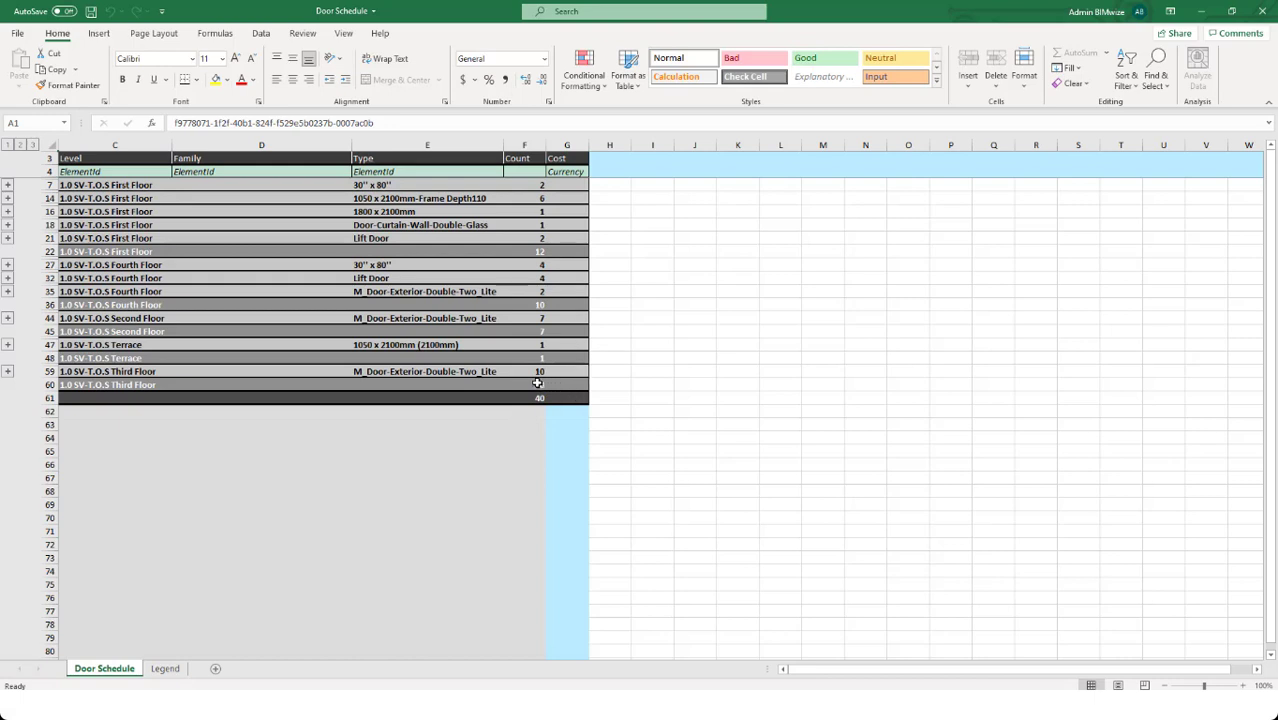
{"action": "left_click", "coordinate": [549, 383]}
{"action": "double_click", "coordinate": [549, 383]}
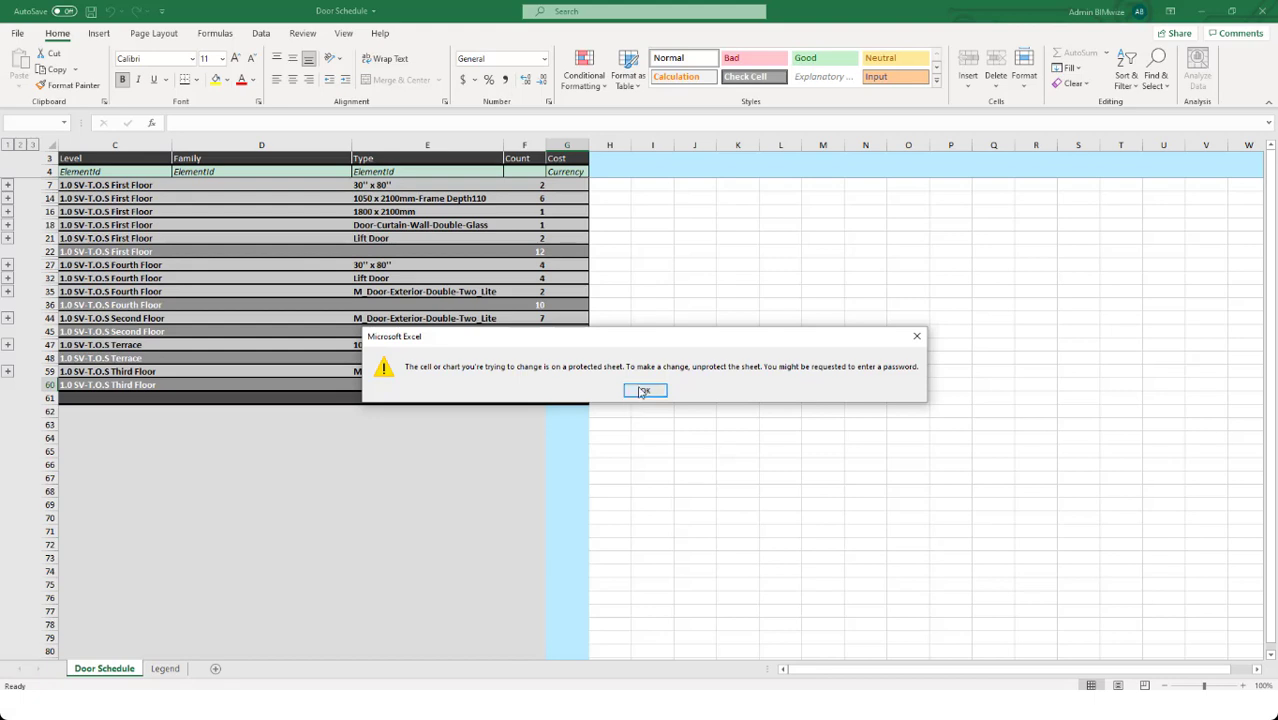
{"action": "left_click", "coordinate": [645, 390]}
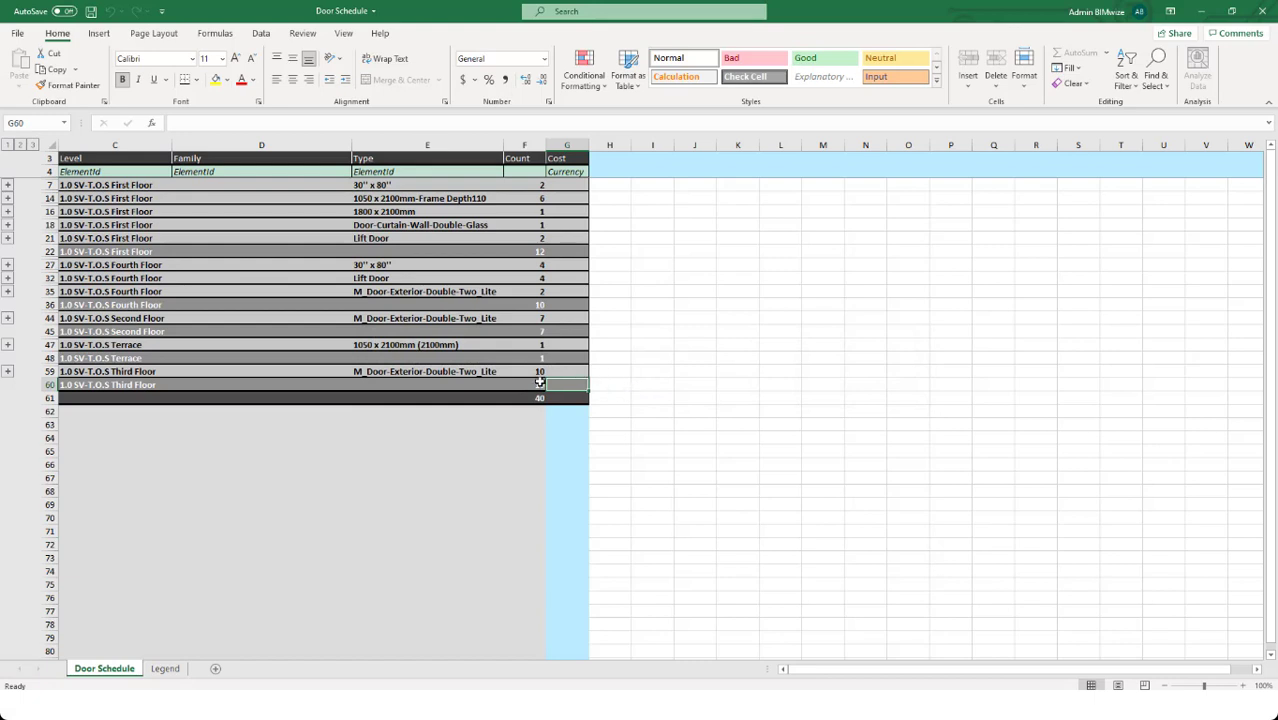
{"action": "double_click", "coordinate": [539, 384]}
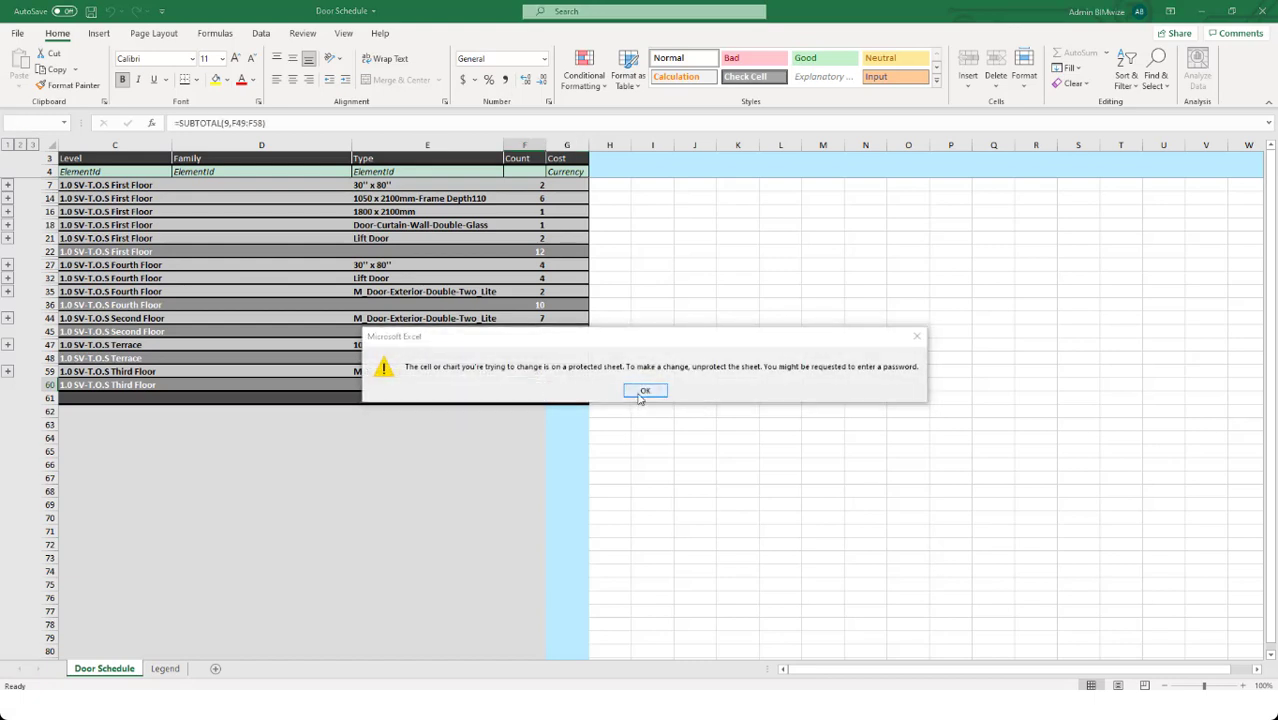
{"action": "left_click", "coordinate": [638, 393]}
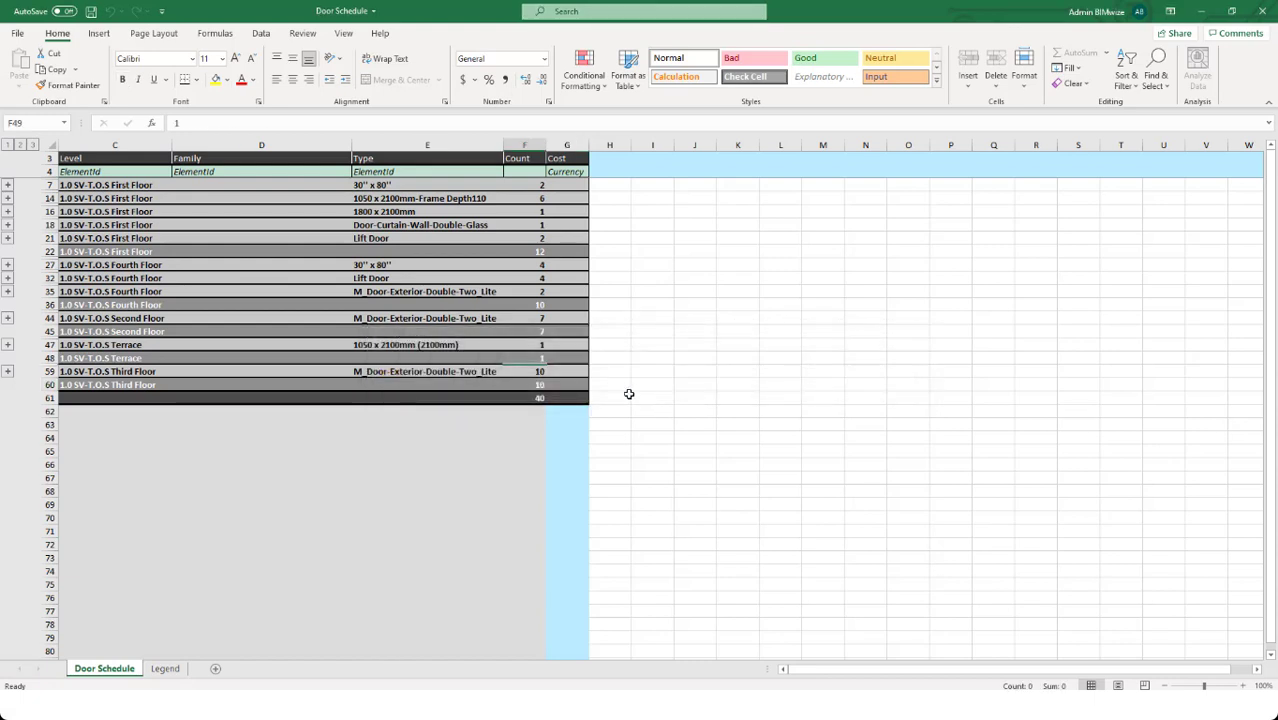
{"action": "double_click", "coordinate": [220, 251]}
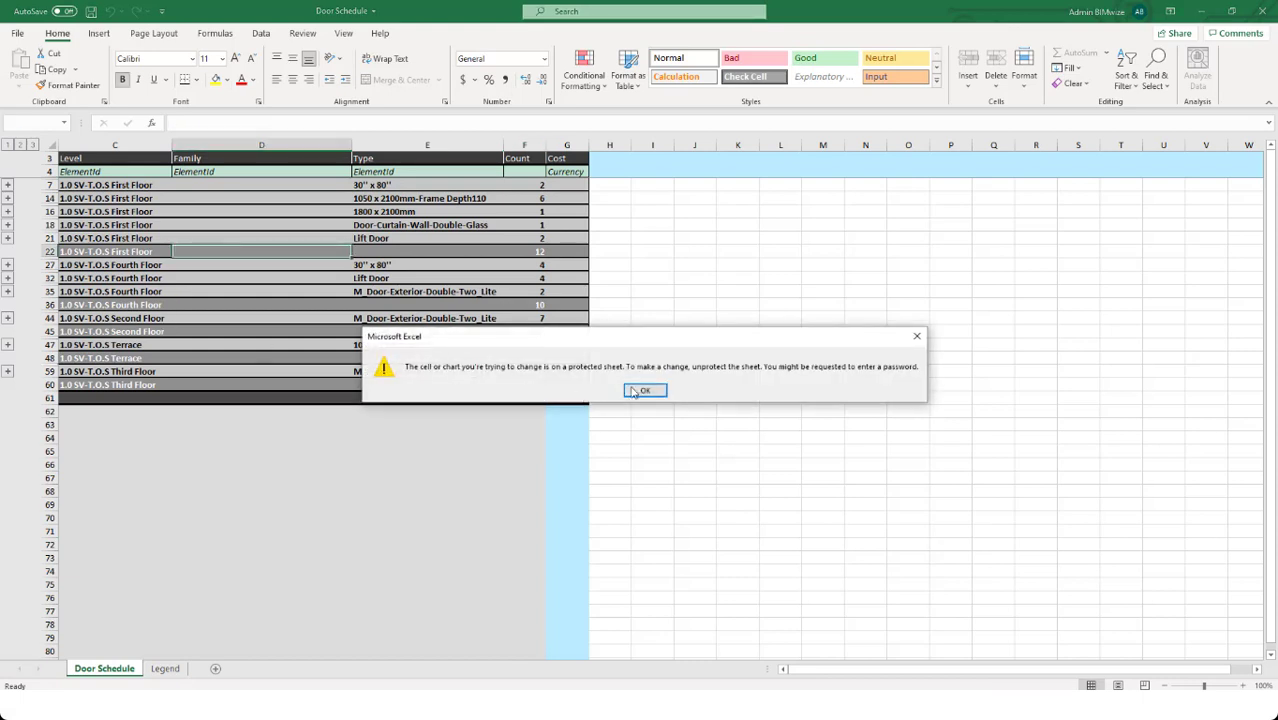
{"action": "left_click", "coordinate": [633, 393]}
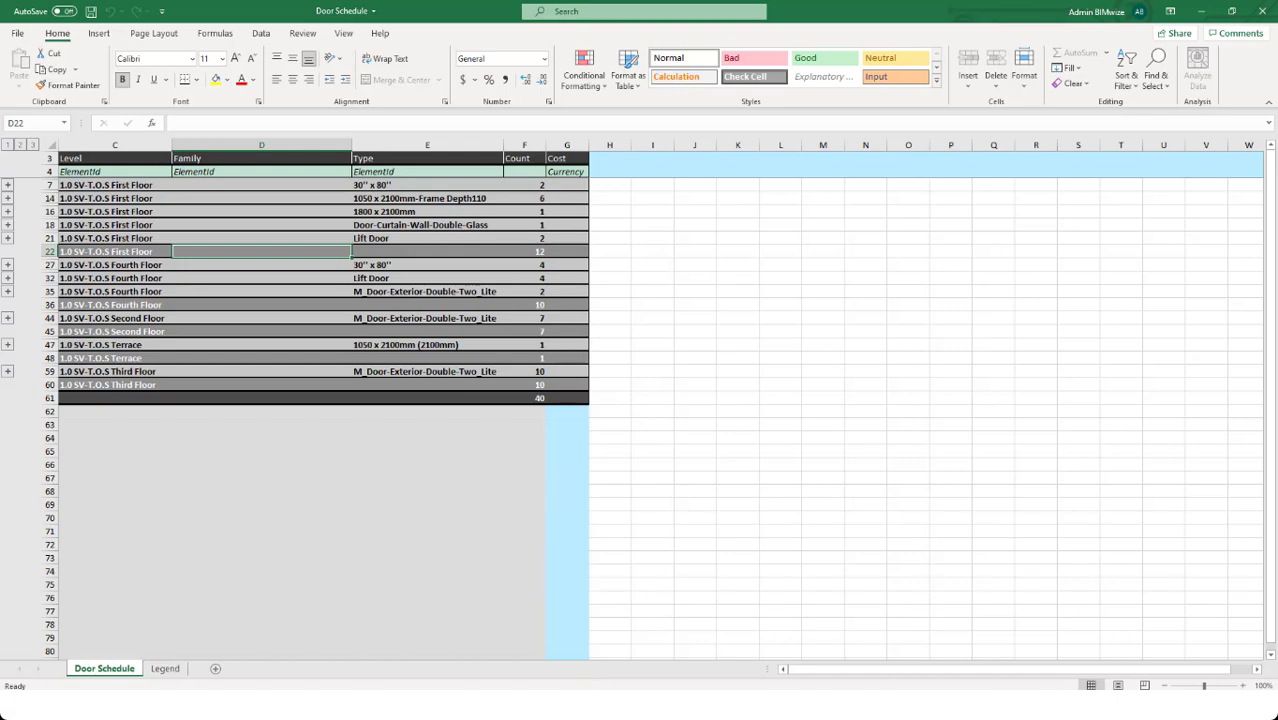
- Replace the Author value in cell C5 of the family listing workbook with 'BIMWize'
{"action": "mouse_move", "coordinate": [540, 705]}
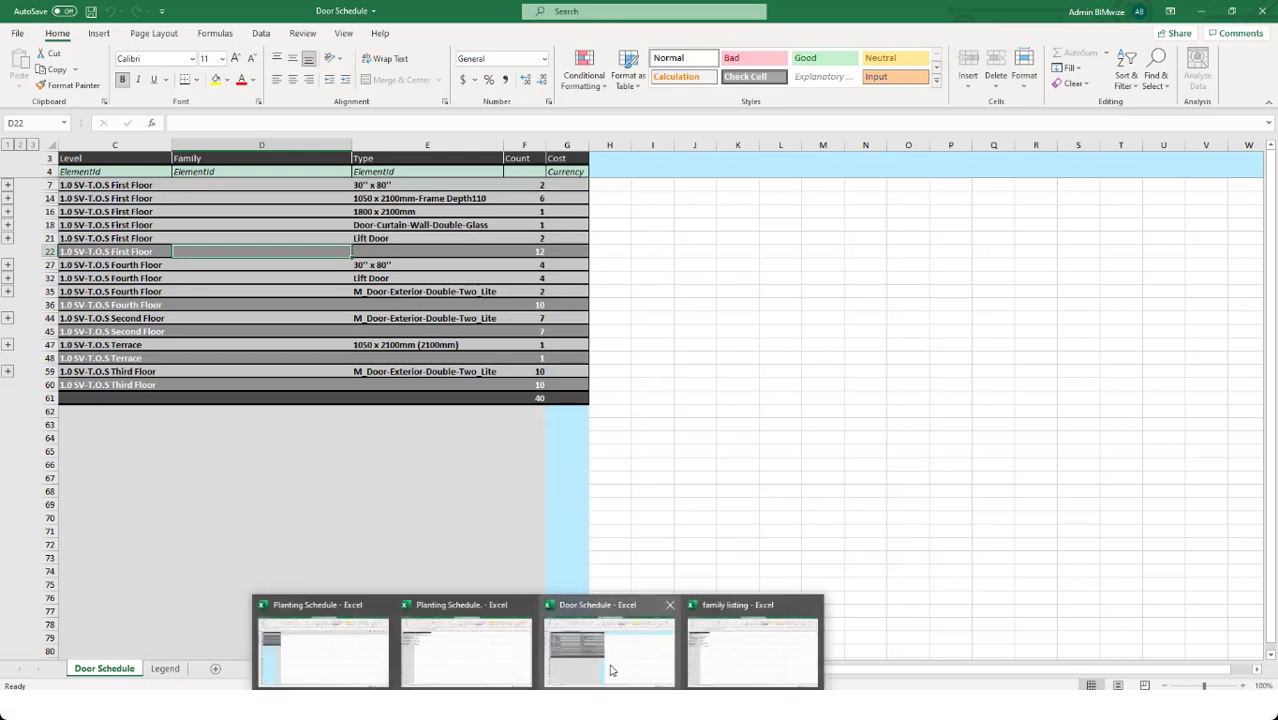
{"action": "left_click", "coordinate": [712, 662]}
{"action": "double_click", "coordinate": [146, 185]}
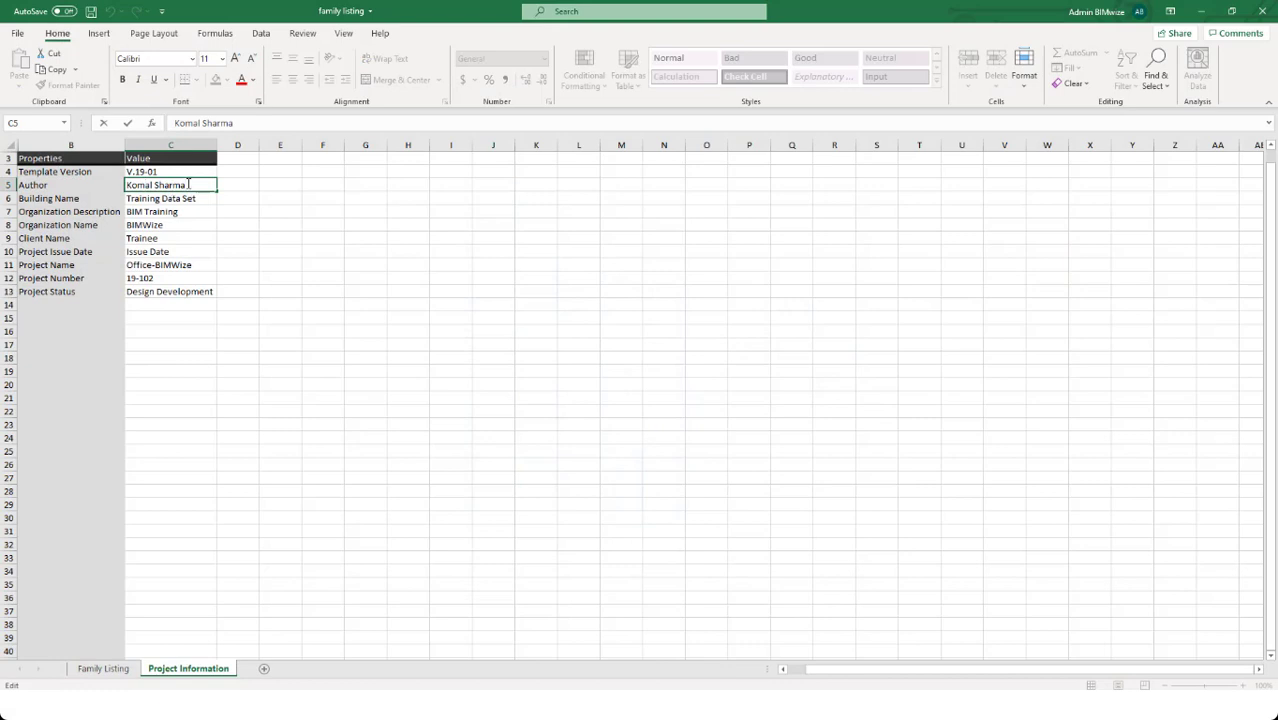
{"action": "left_click_drag", "start_coordinate": [189, 185], "coordinate": [119, 184]}
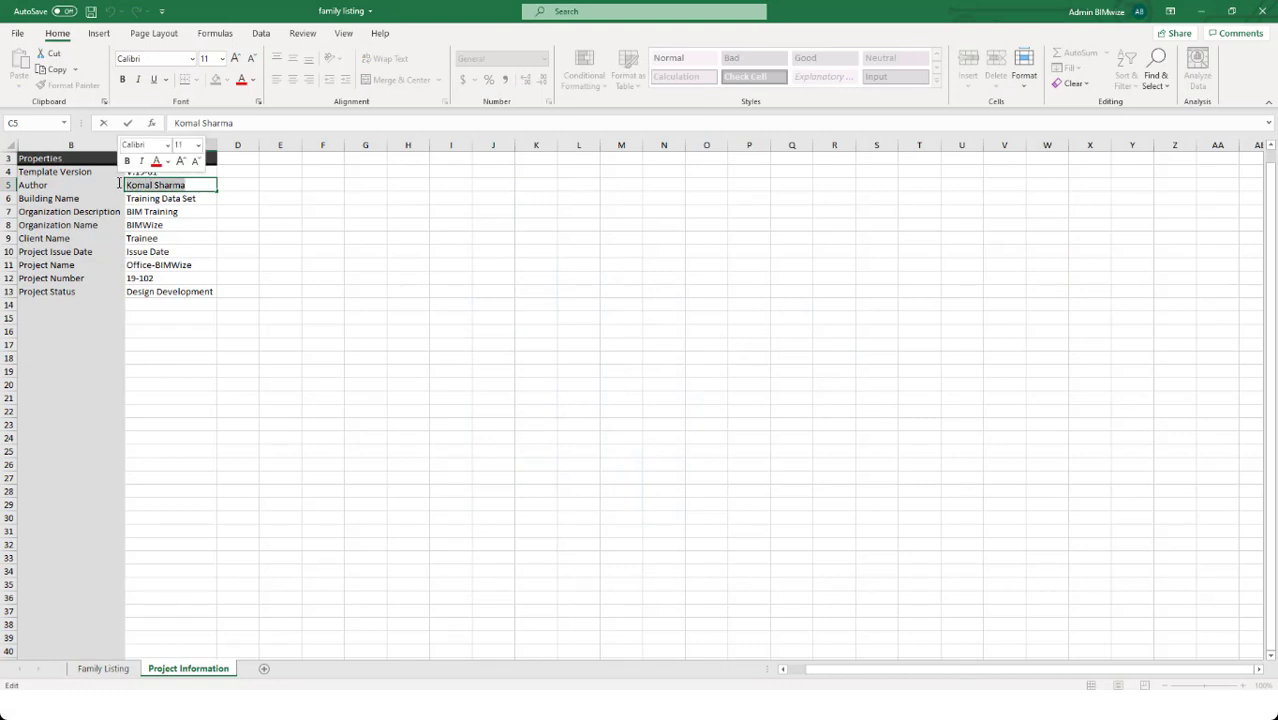
{"action": "type", "text": "BIMWize"}
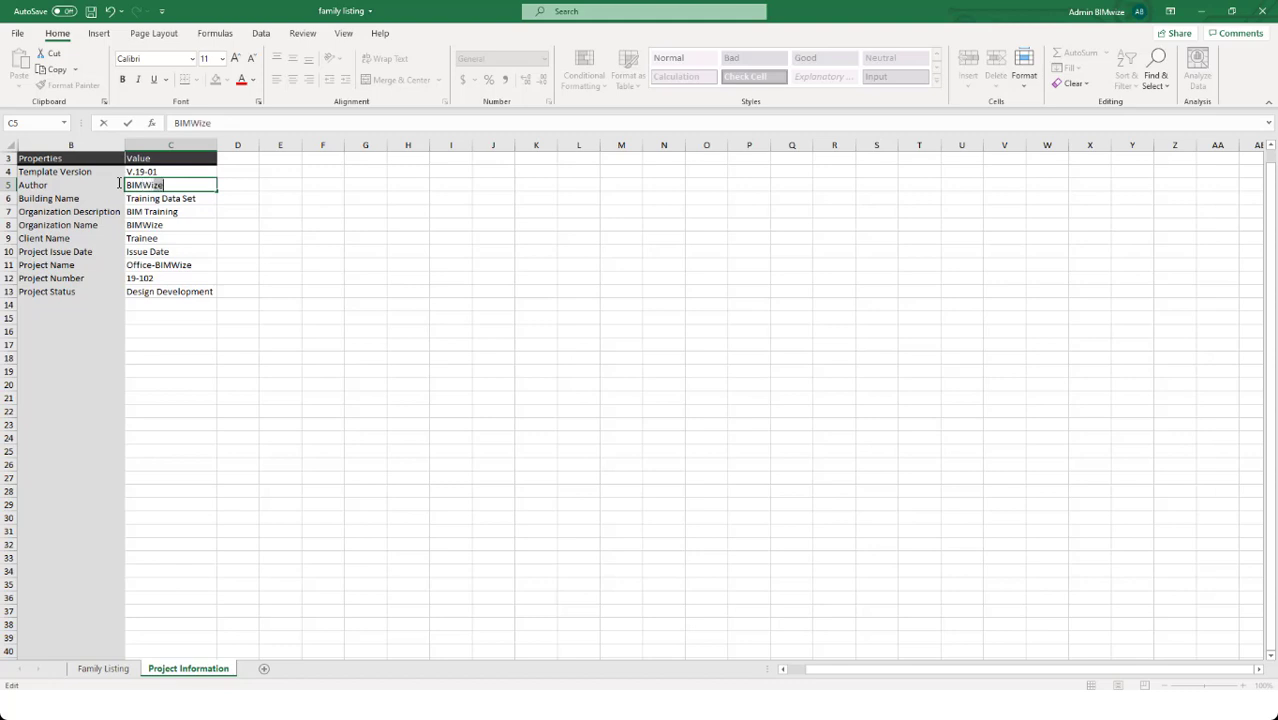
{"action": "left_click", "coordinate": [310, 333]}
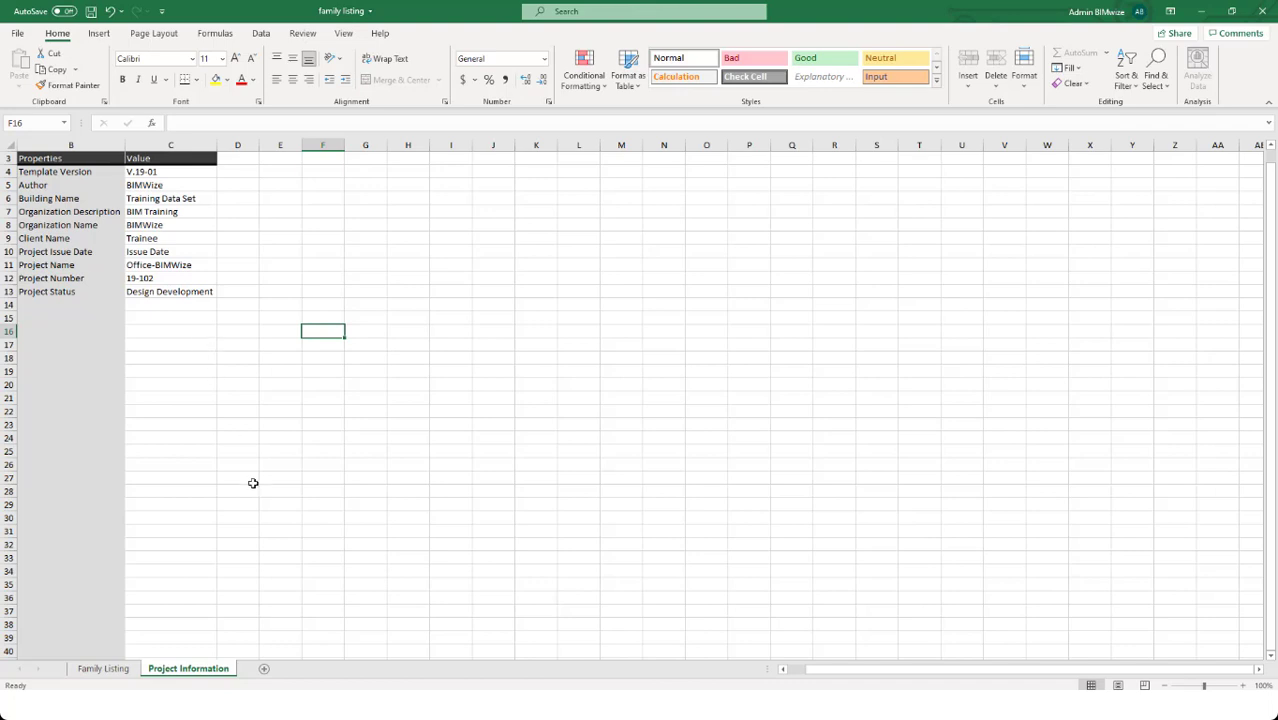
{"action": "left_click", "coordinate": [506, 705]}
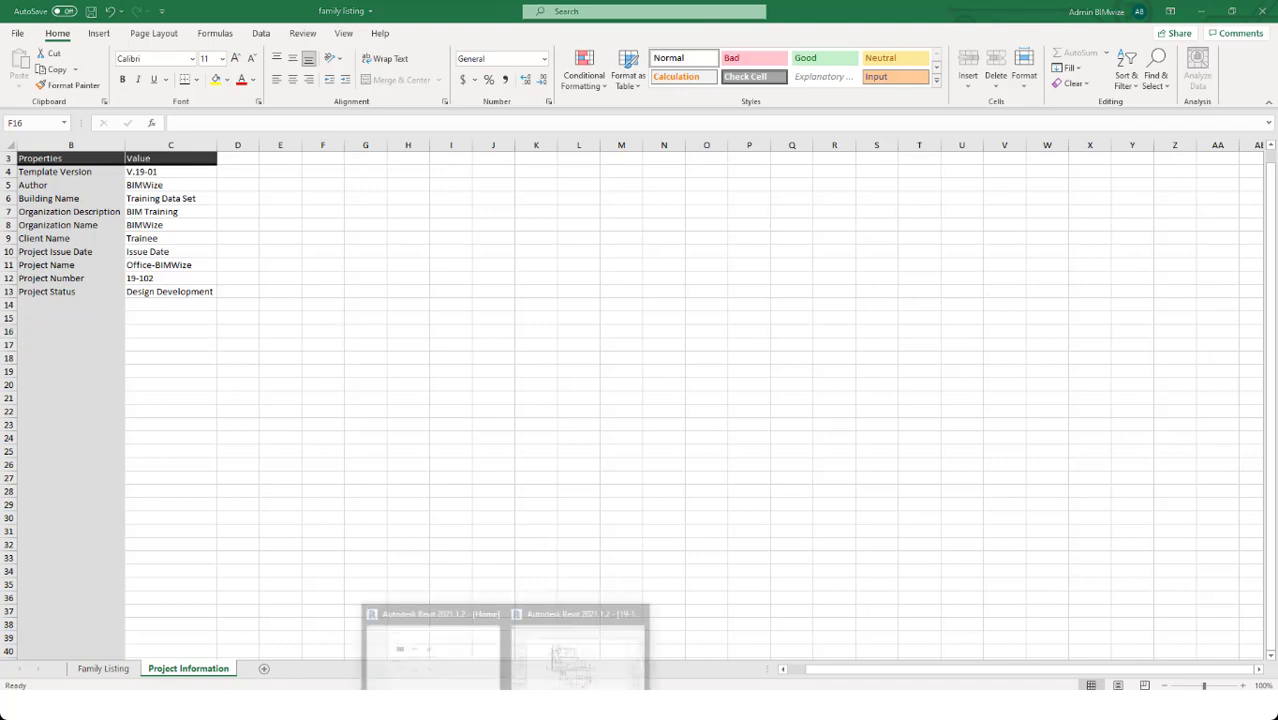
- Import Project Information from family listing.xlsx into the model, then close the BIM One tool
{"action": "left_click", "coordinate": [613, 662]}
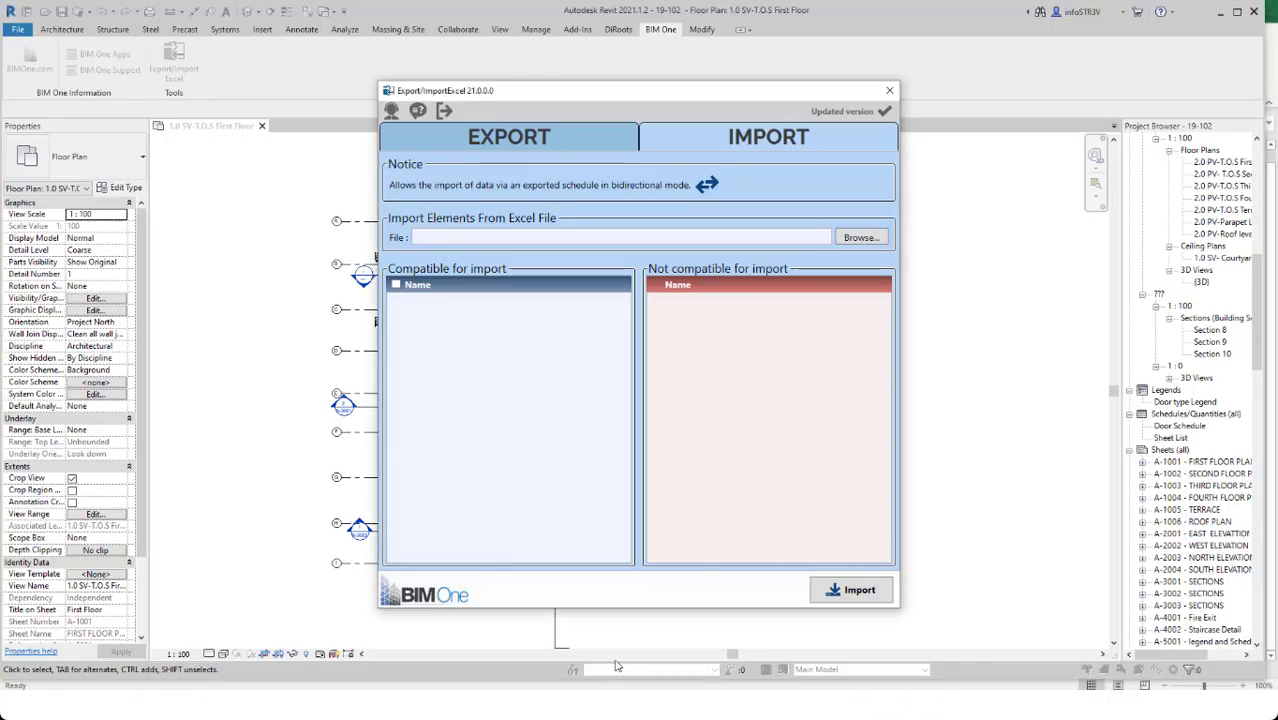
{"action": "left_click", "coordinate": [861, 237]}
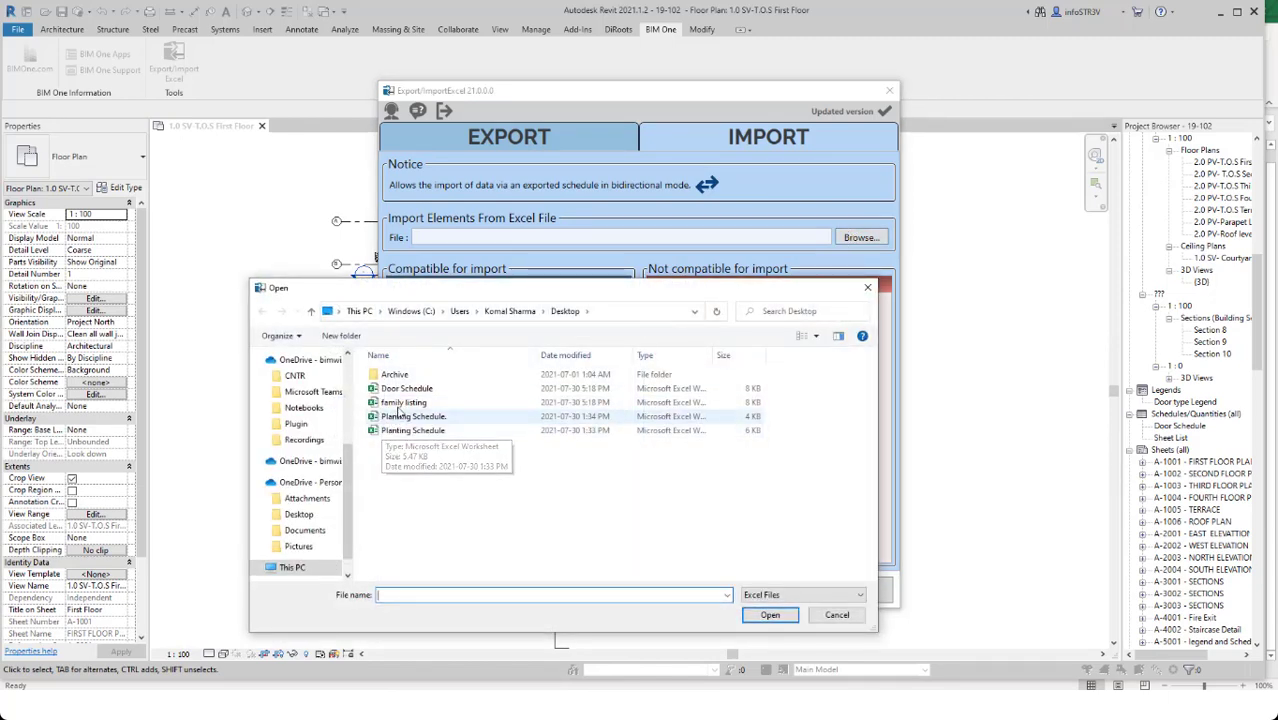
{"action": "left_click", "coordinate": [404, 402]}
{"action": "left_click", "coordinate": [770, 614]}
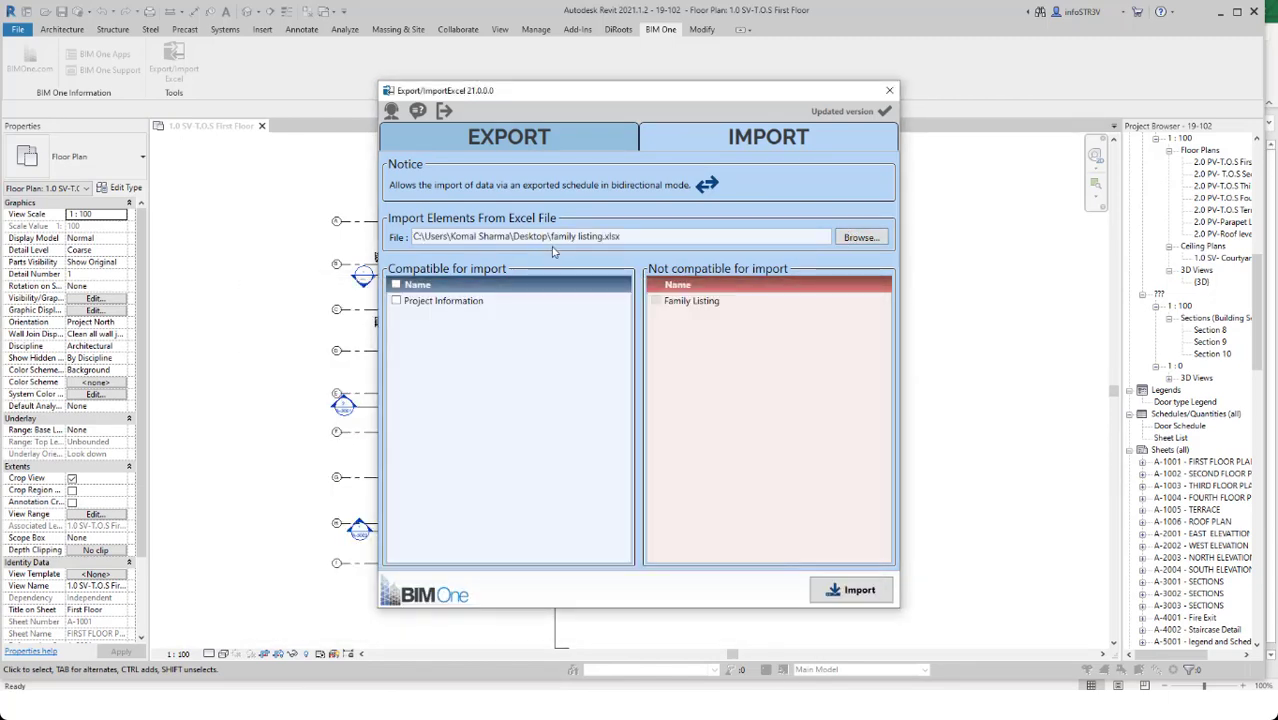
{"action": "left_click", "coordinate": [421, 305]}
{"action": "left_click", "coordinate": [841, 600]}
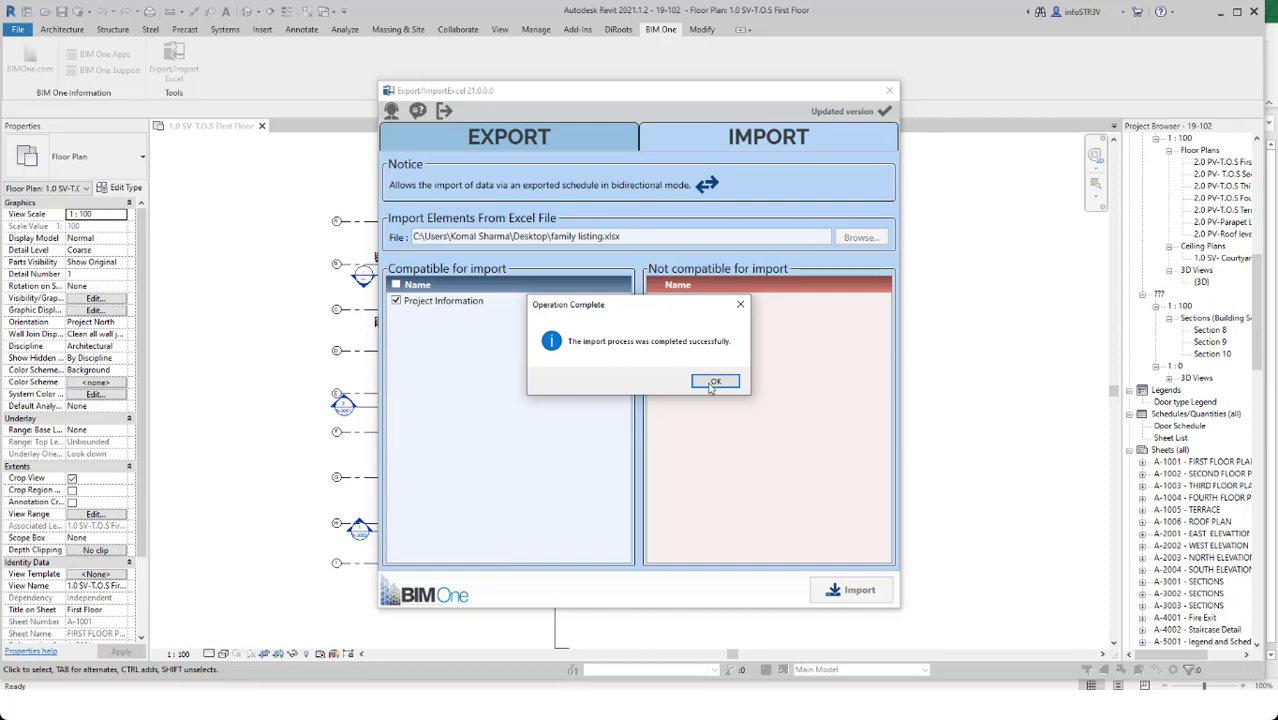
{"action": "left_click", "coordinate": [710, 381]}
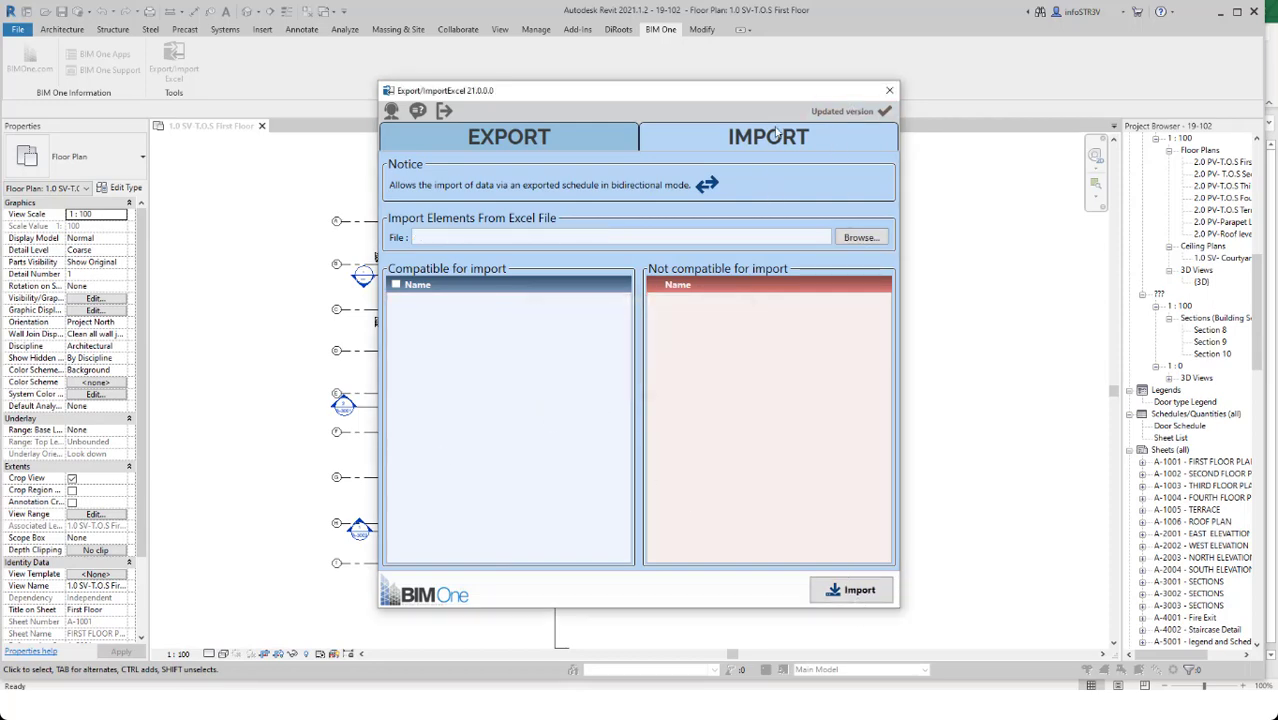
{"action": "left_click", "coordinate": [889, 90]}
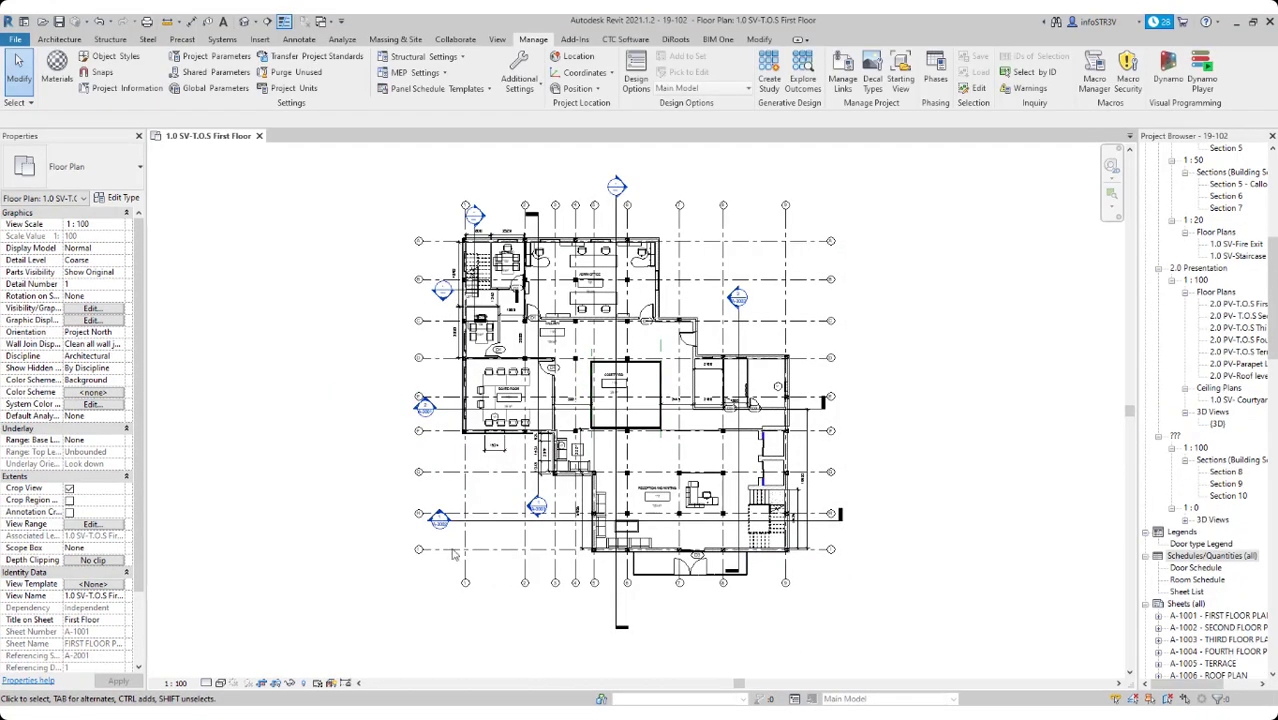
- Check the Project Information values, then reopen the 19-102 model from Recent Files
{"action": "left_click", "coordinate": [138, 88]}
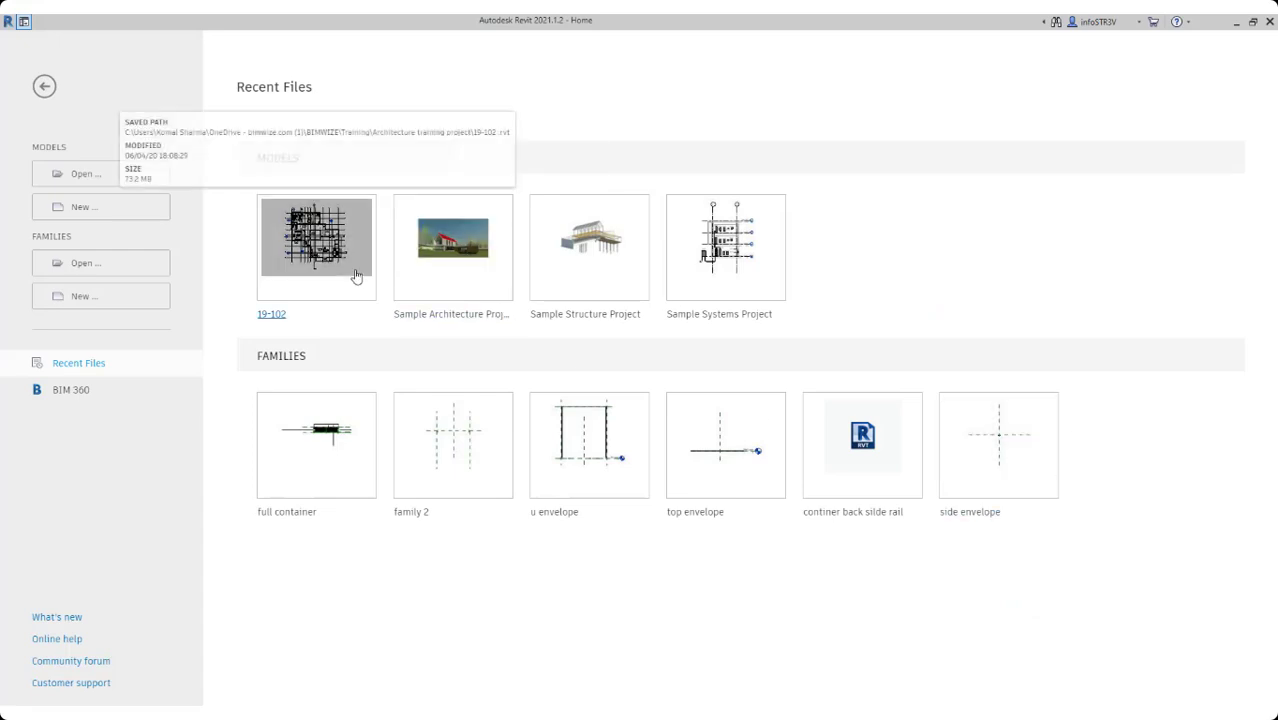
{"action": "left_click", "coordinate": [354, 276]}
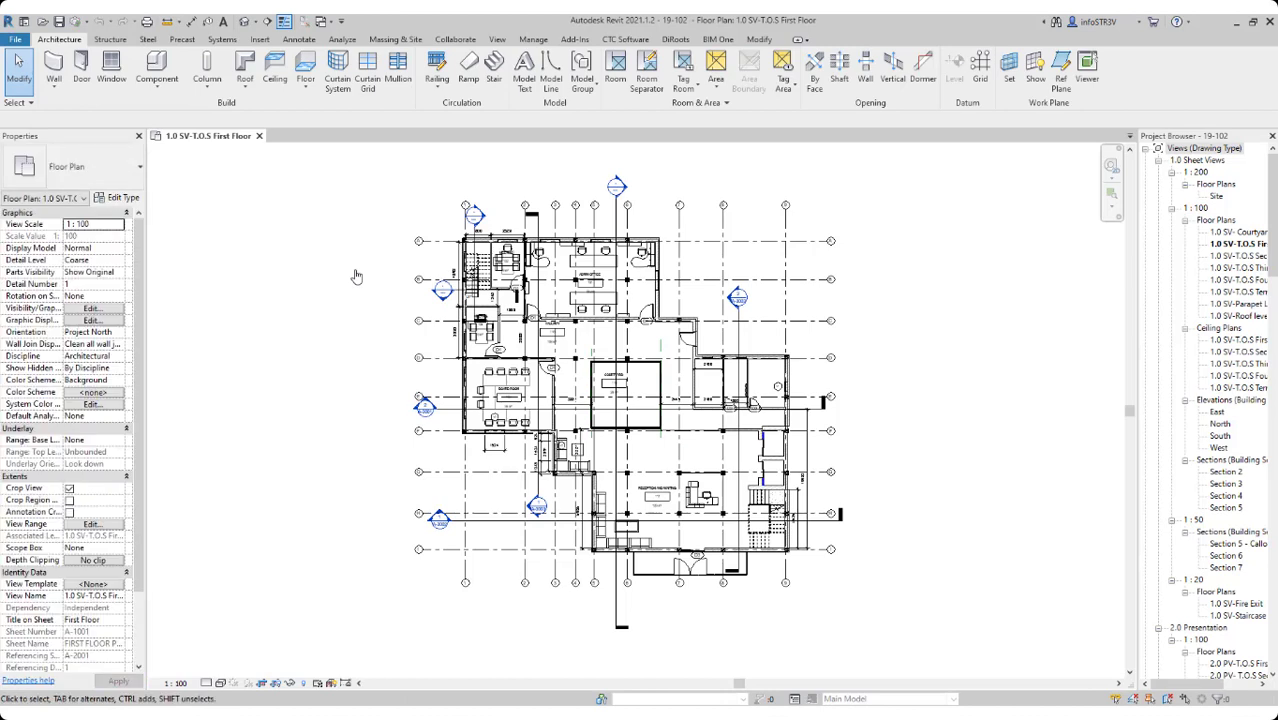
- Open Schedule XL from the CTC Software ribbon tab
{"action": "left_click", "coordinate": [622, 40]}
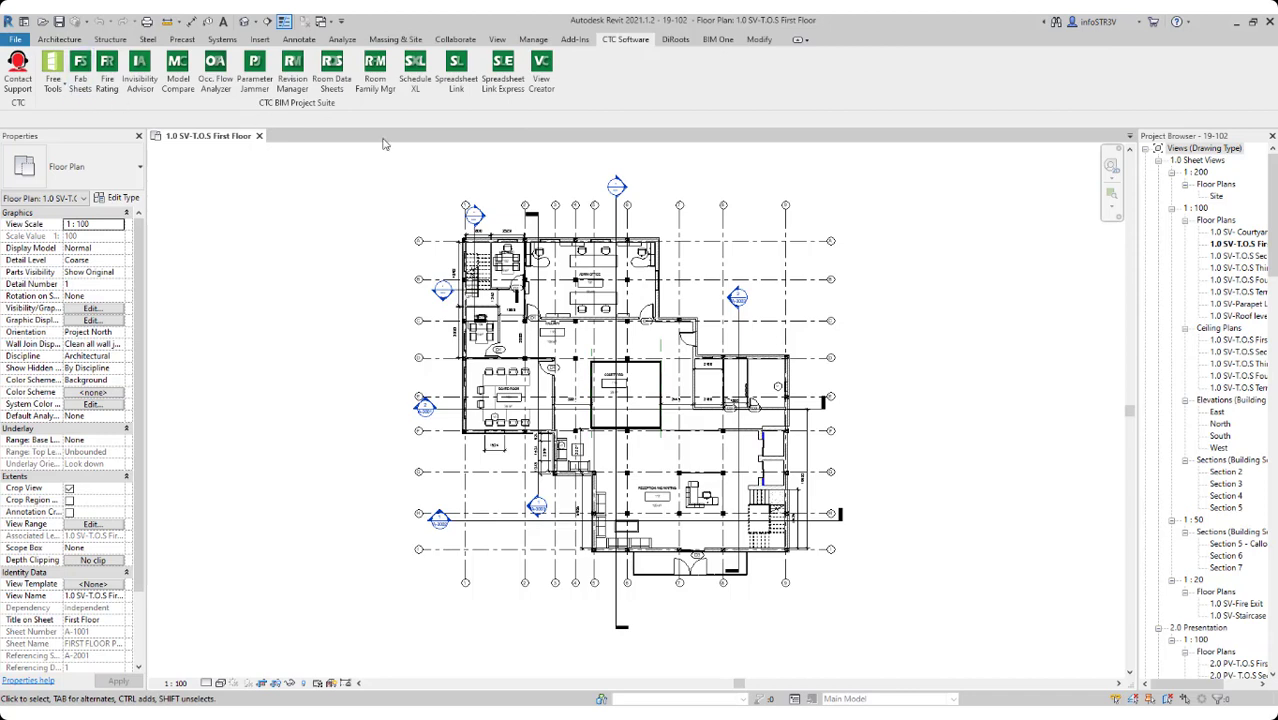
{"action": "left_click", "coordinate": [415, 80]}
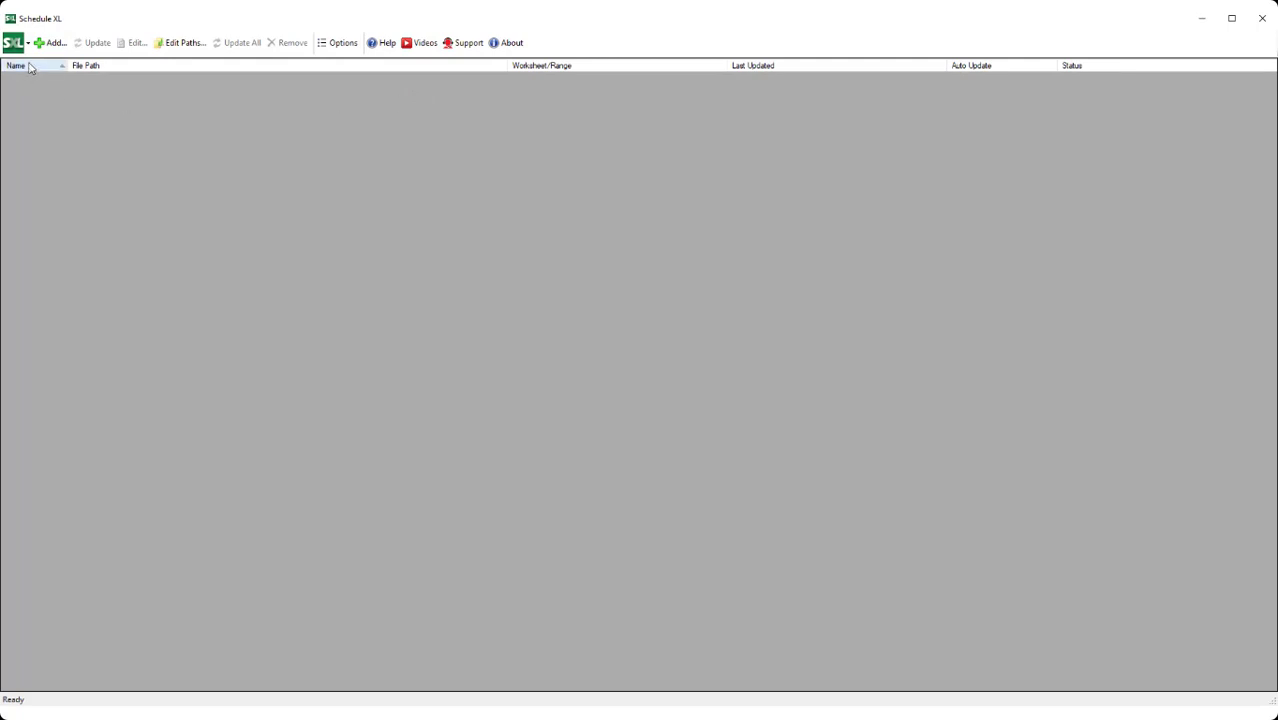
- Add a new spreadsheet link loading 19-102_Standards.xlsx and review its Family Listing sheet
{"action": "left_click", "coordinate": [50, 42]}
{"action": "left_click", "coordinate": [52, 79]}
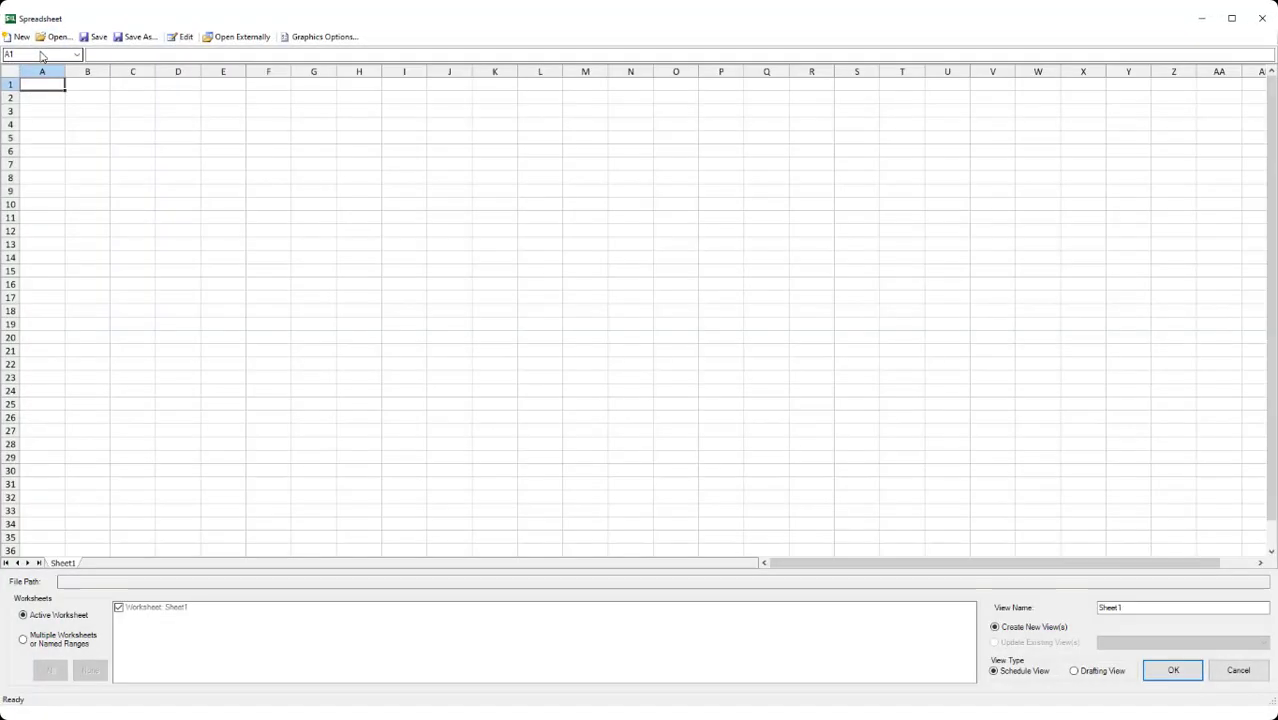
{"action": "left_click", "coordinate": [54, 37]}
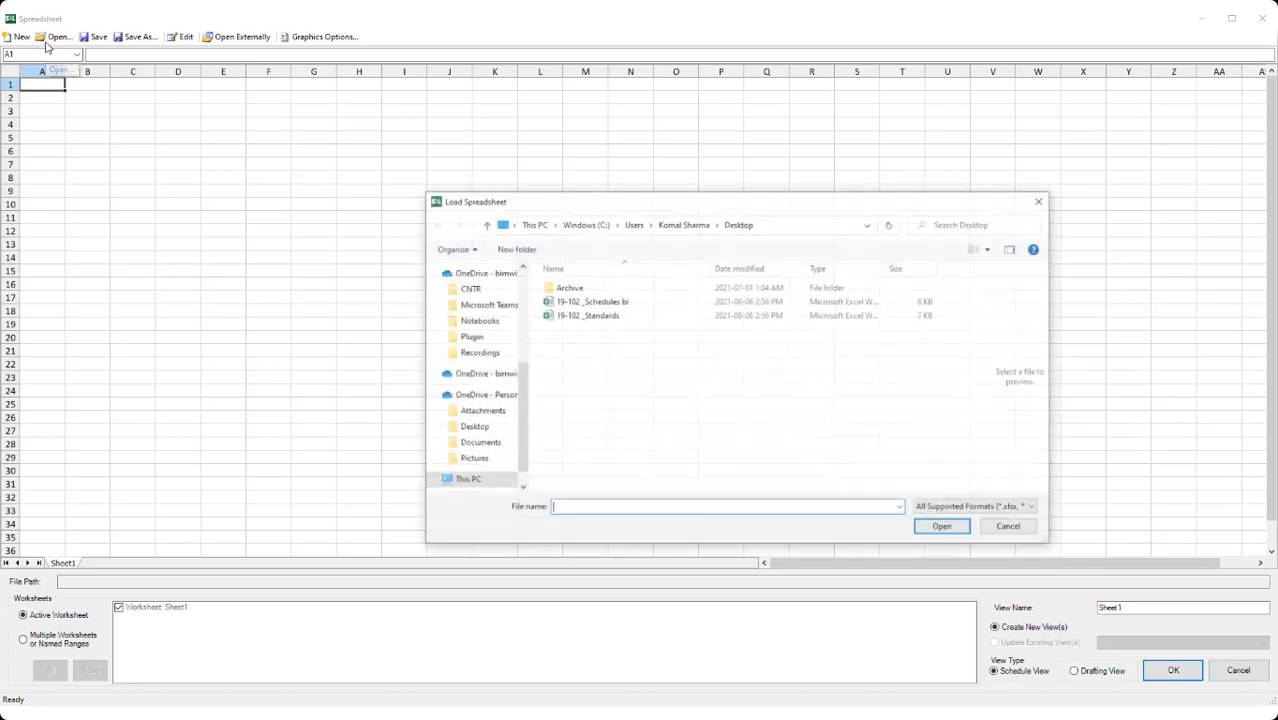
{"action": "left_click", "coordinate": [609, 318]}
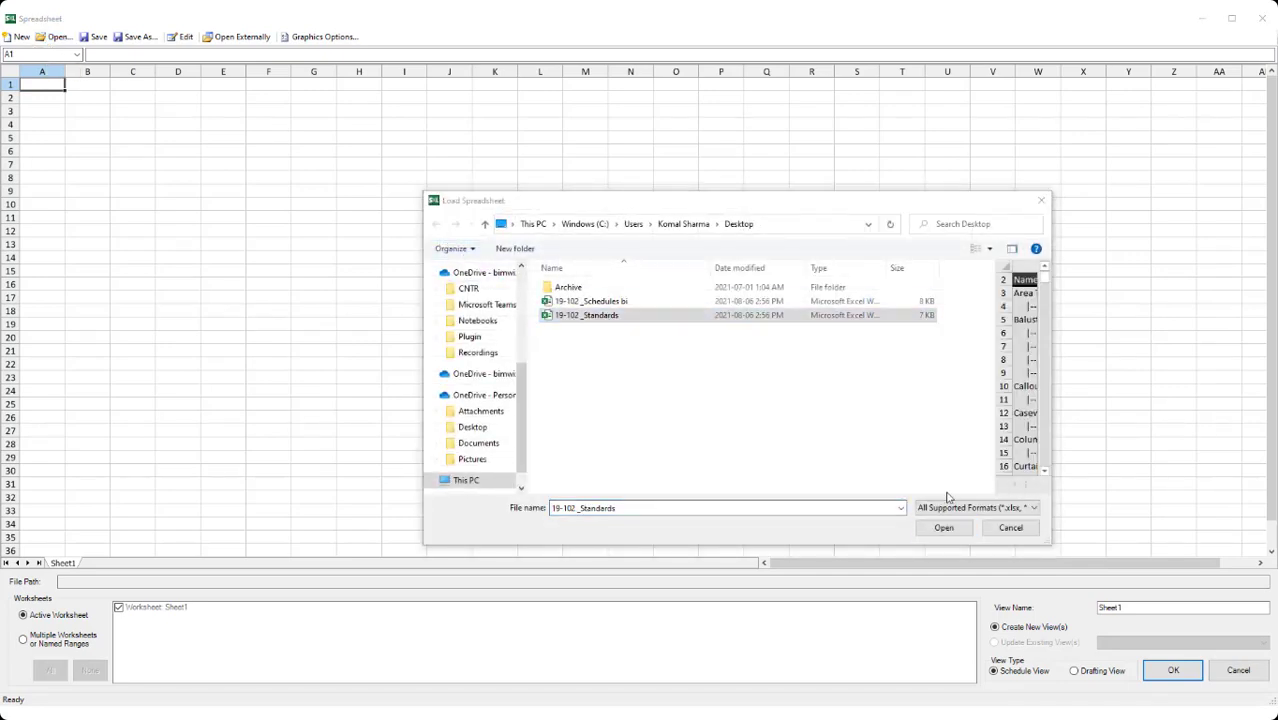
{"action": "left_click", "coordinate": [965, 528]}
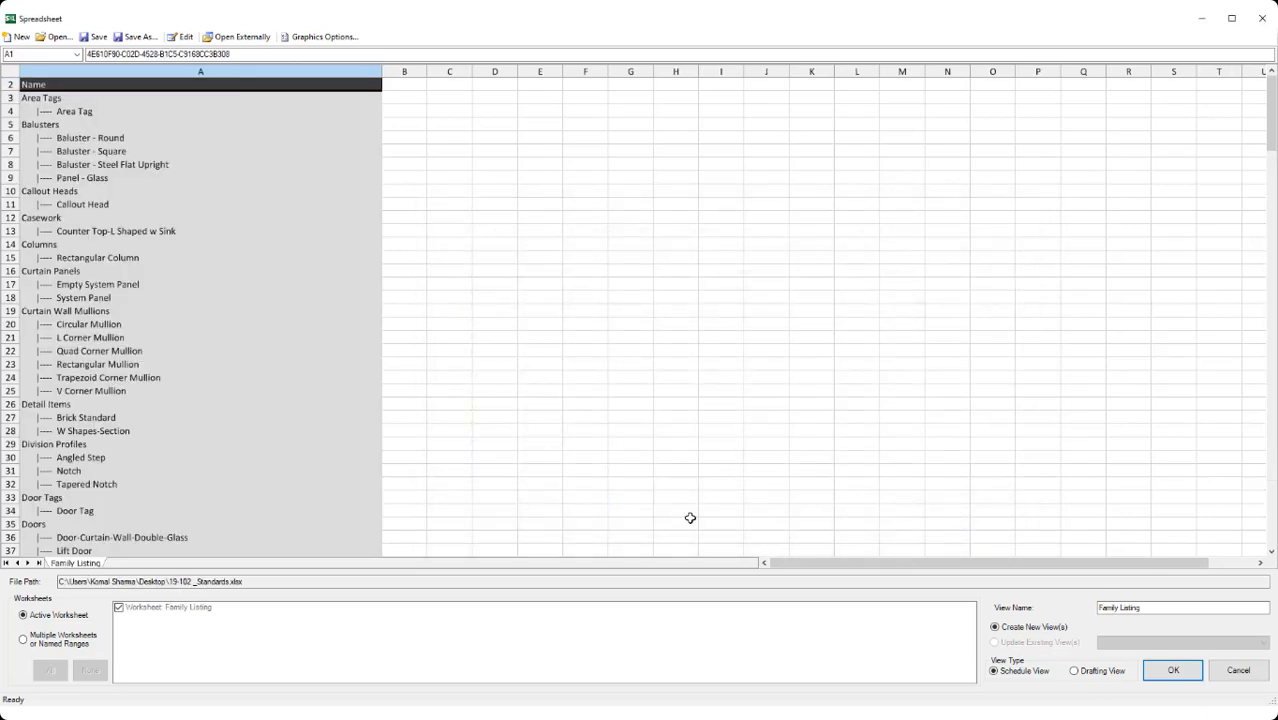
{"action": "scroll", "coordinate": [190, 443], "scroll_direction": "down", "scroll_amount": 8}
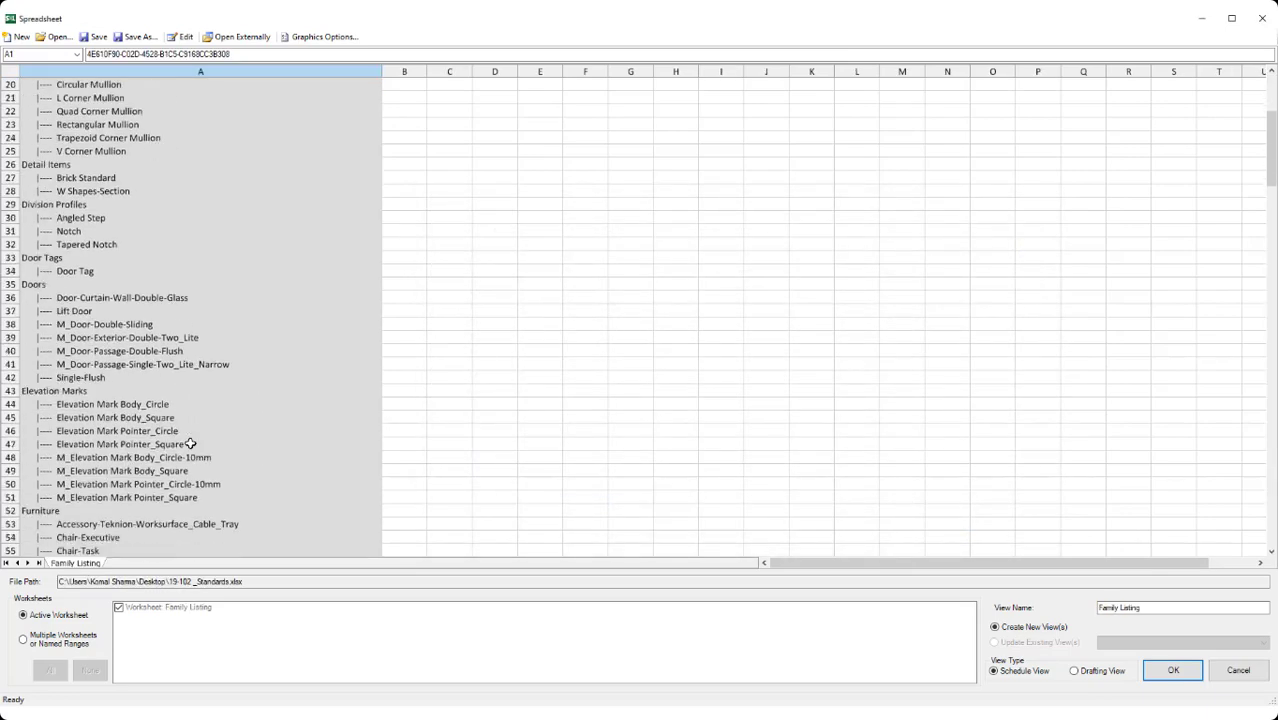
{"action": "scroll", "coordinate": [190, 443], "scroll_direction": "down", "scroll_amount": 10}
{"action": "scroll", "coordinate": [190, 443], "scroll_direction": "up", "scroll_amount": 15}
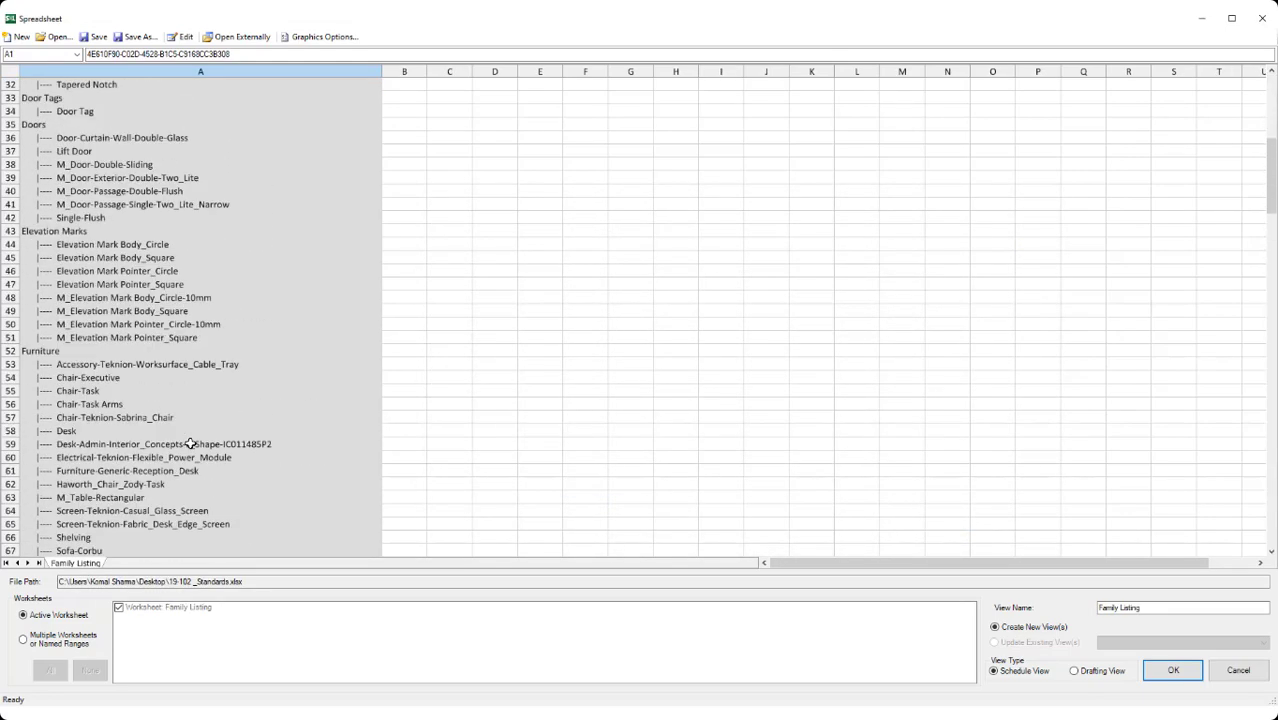
{"action": "scroll", "coordinate": [190, 443], "scroll_direction": "up", "scroll_amount": 3}
{"action": "left_click", "coordinate": [190, 443]}
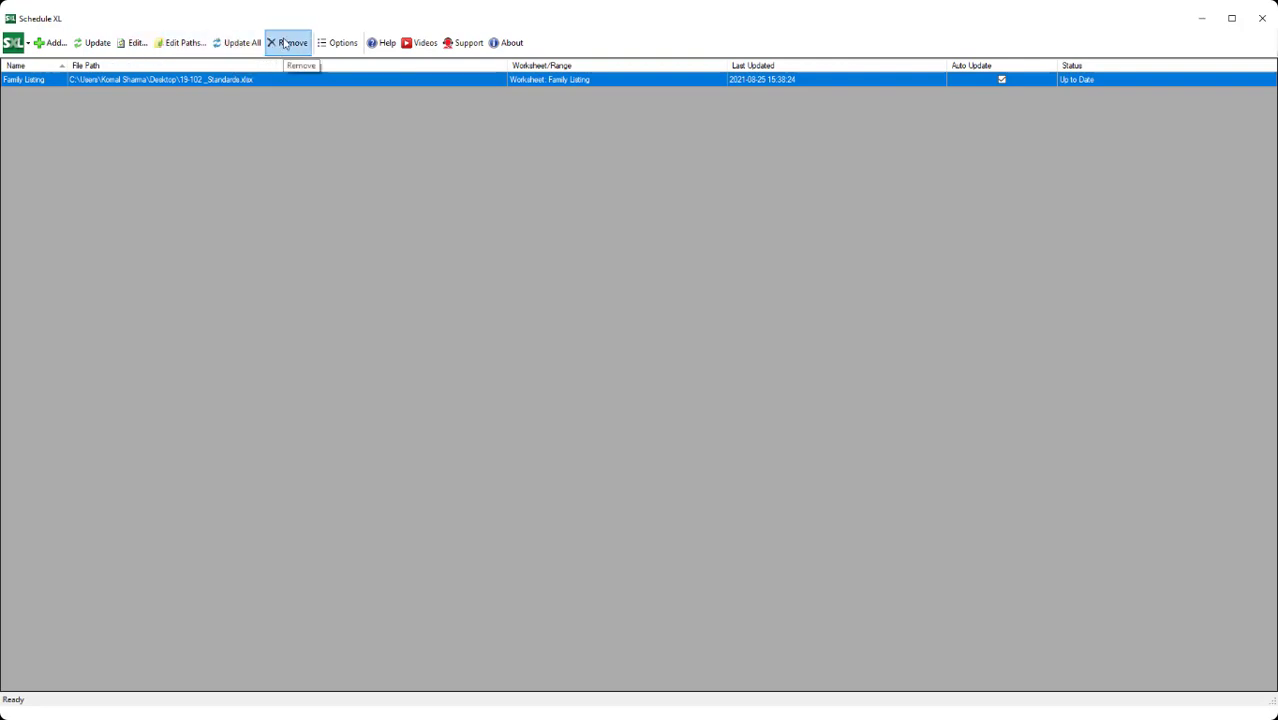
- Accept the Schedule XL Options unchanged and close the Schedule XL manager
{"action": "left_click", "coordinate": [339, 43]}
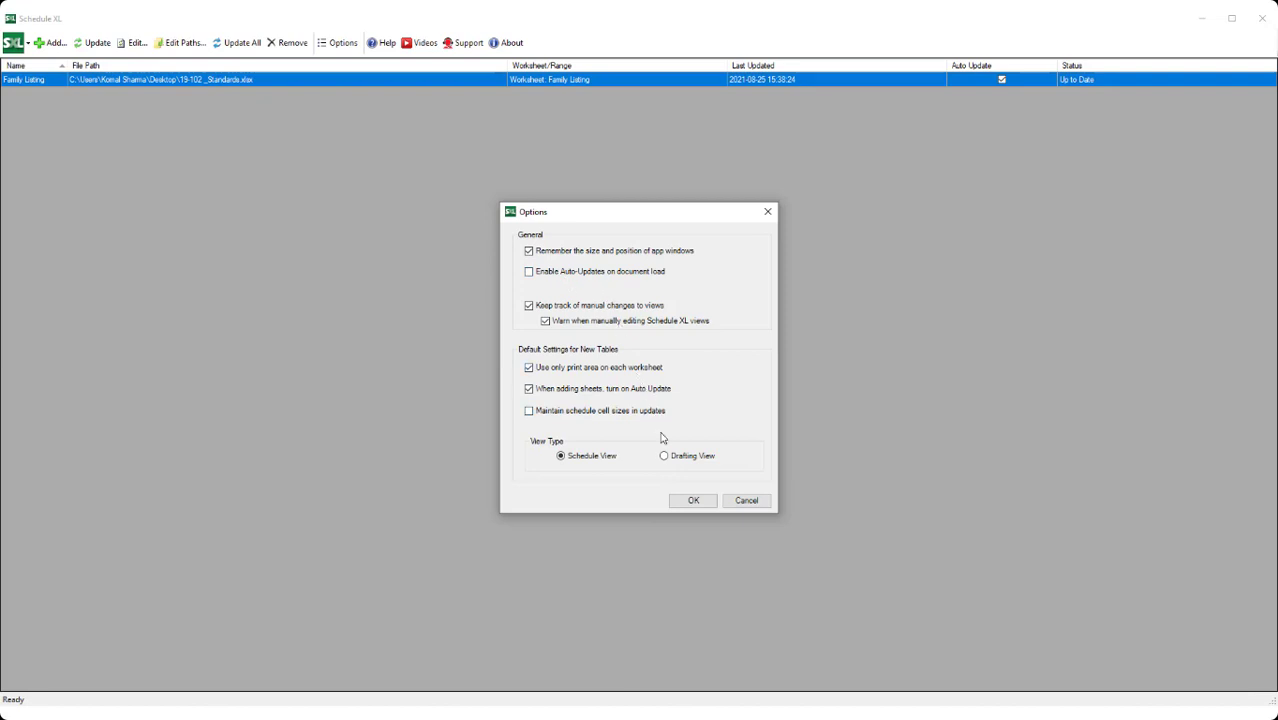
{"action": "left_click", "coordinate": [690, 502]}
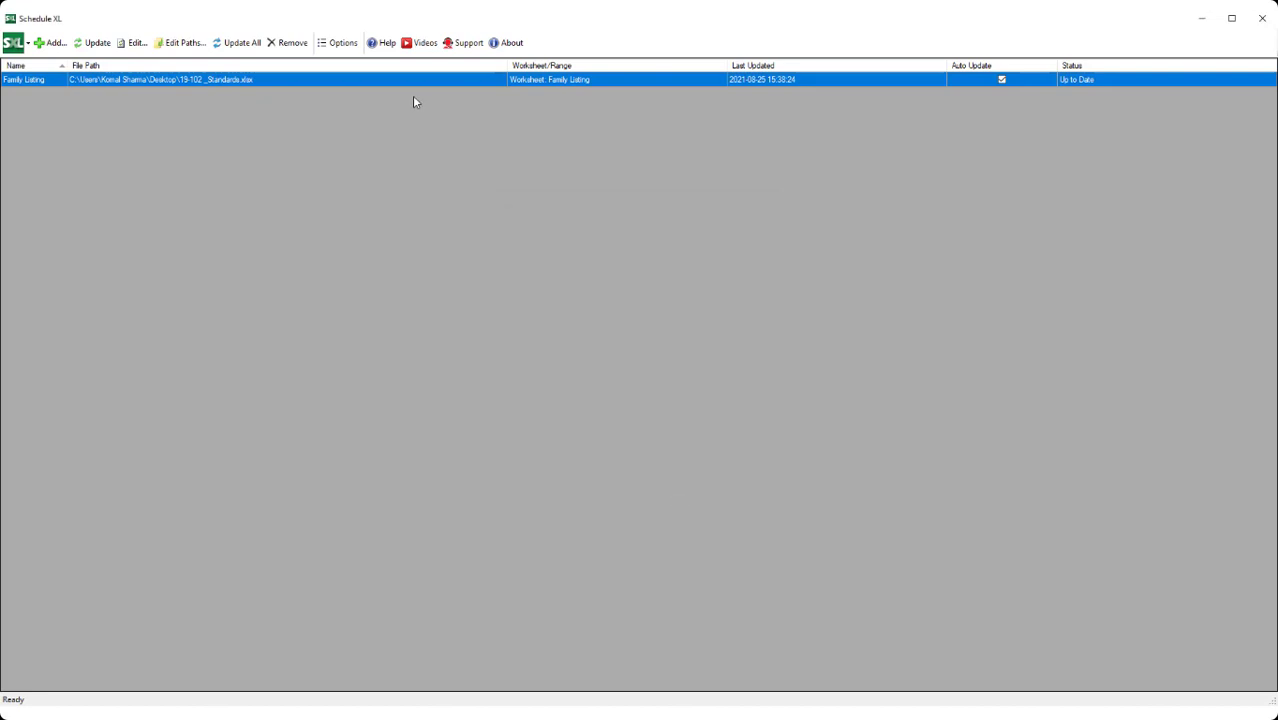
{"action": "left_click", "coordinate": [1262, 18]}
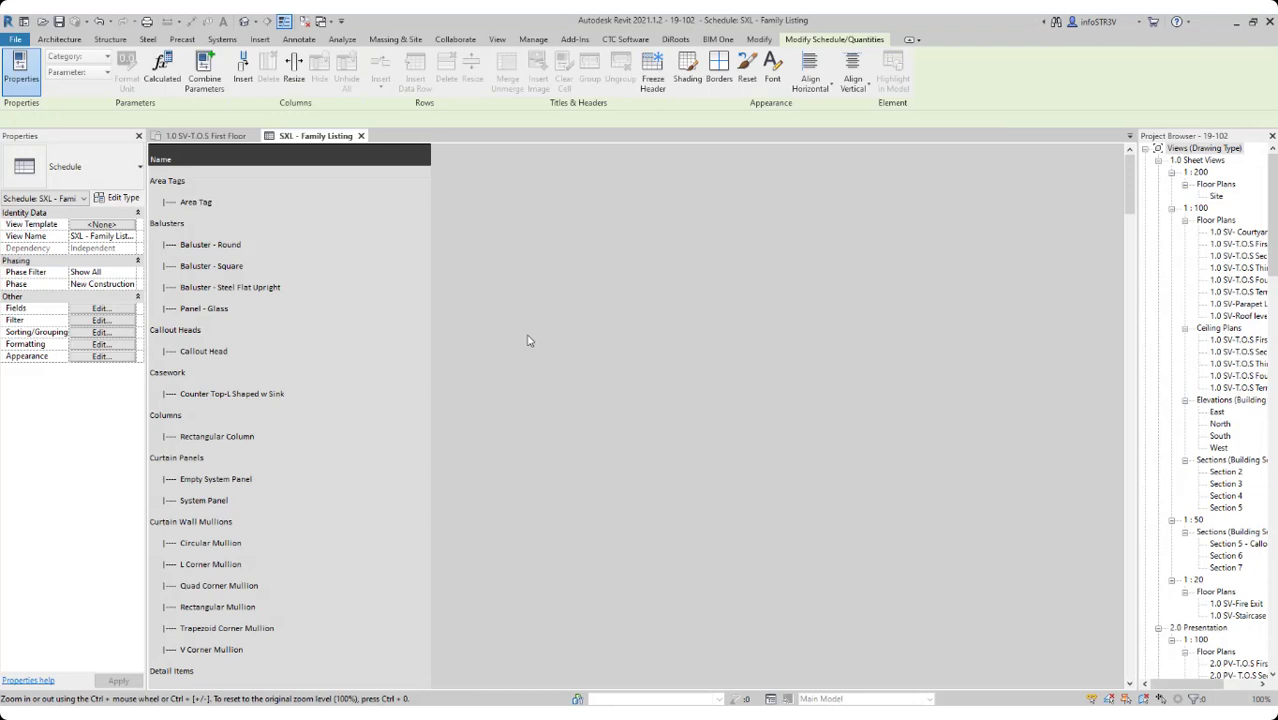
- Delete the Table-Teknion-Perpendicular_Worksurface name from its cell in the SXL - Family Listing schedule
{"action": "scroll", "coordinate": [1184, 432], "scroll_direction": "down", "scroll_amount": 3}
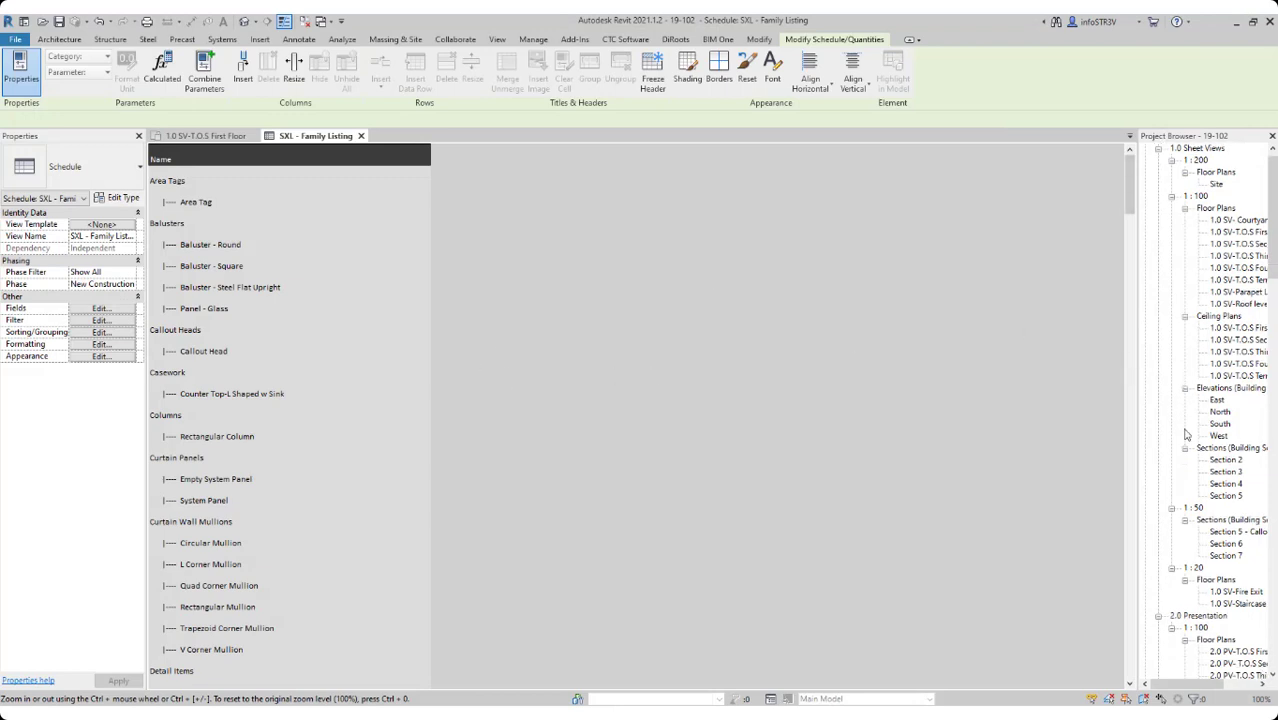
{"action": "scroll", "coordinate": [1184, 432], "scroll_direction": "down", "scroll_amount": 8}
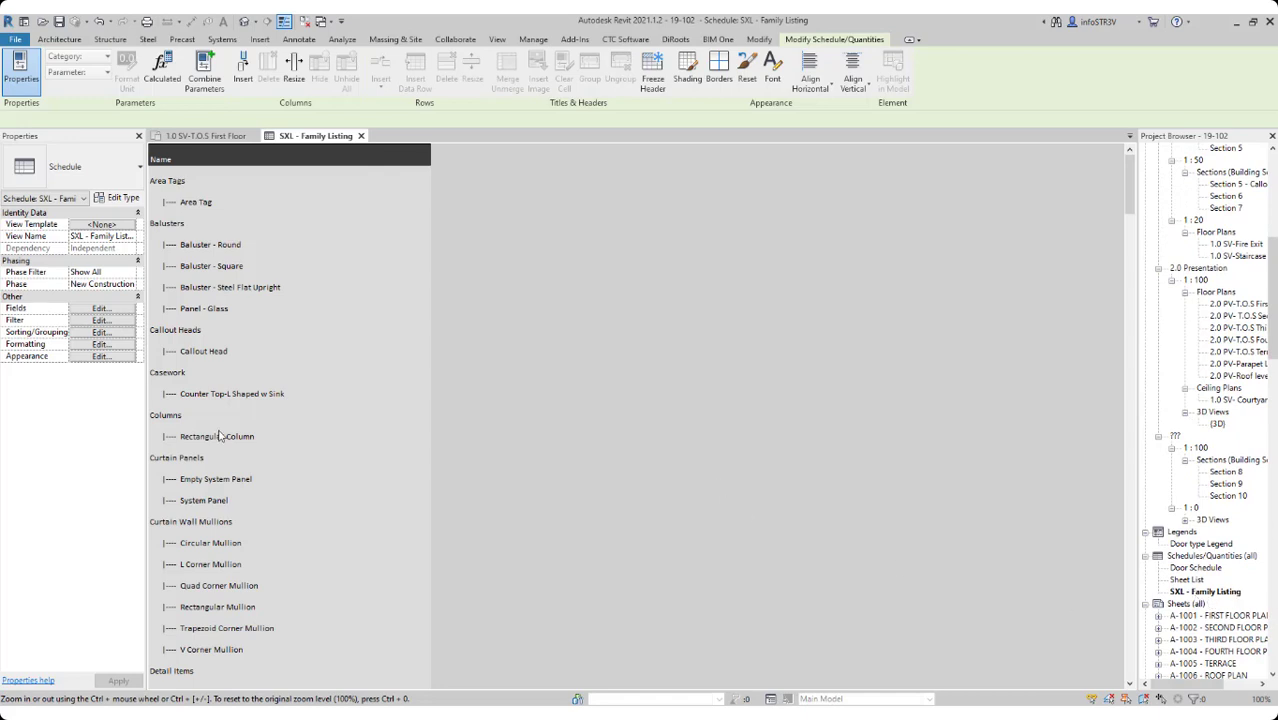
{"action": "scroll", "coordinate": [220, 436], "scroll_direction": "down", "scroll_amount": 20}
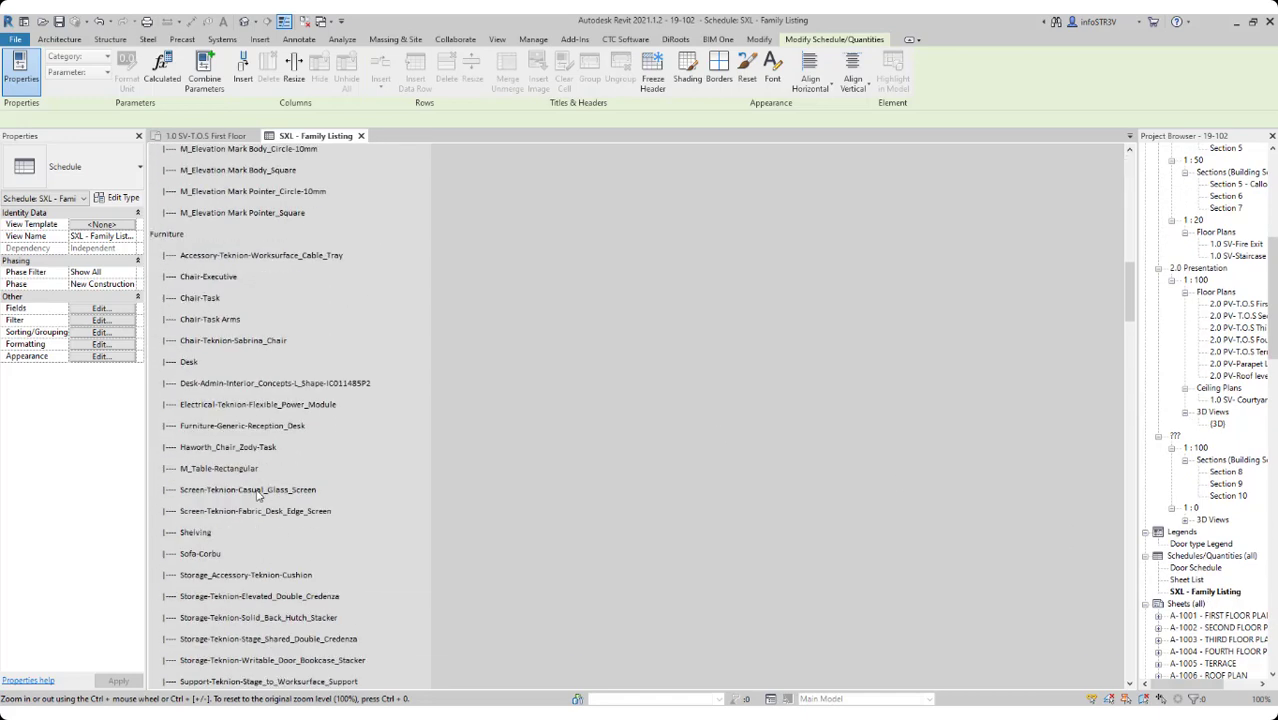
{"action": "scroll", "coordinate": [258, 494], "scroll_direction": "down", "scroll_amount": 7}
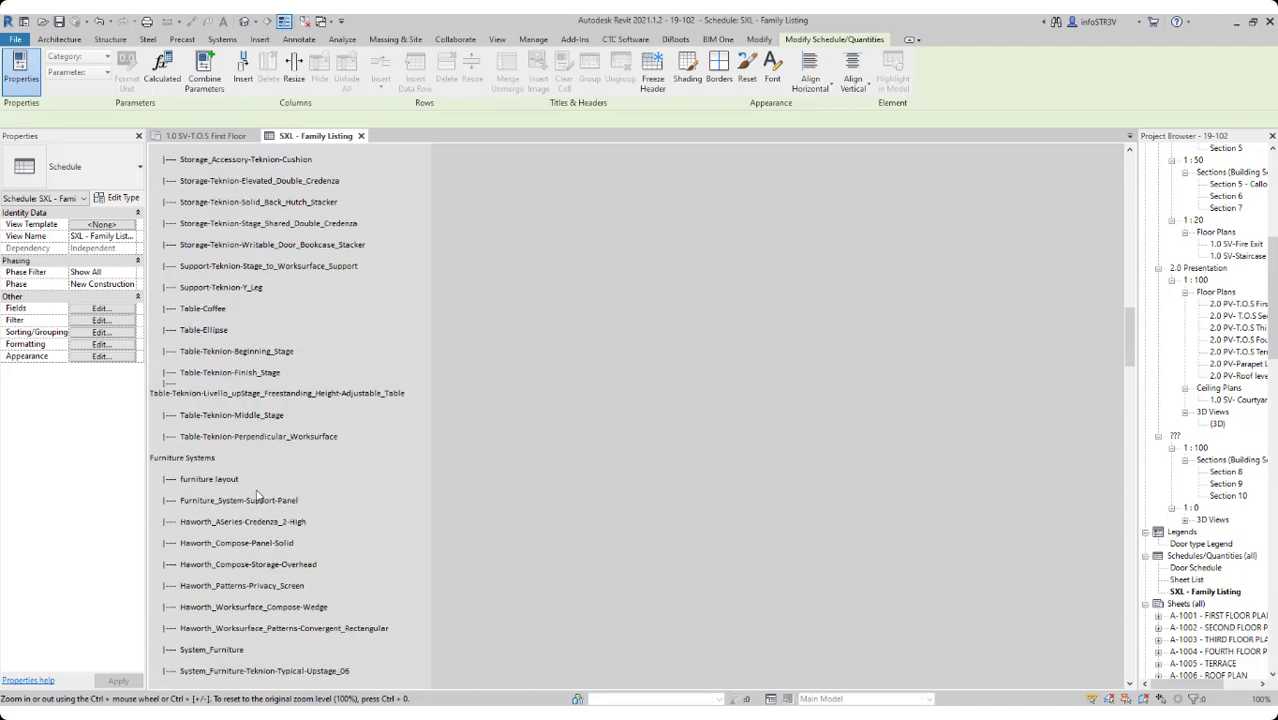
{"action": "left_click", "coordinate": [341, 438]}
{"action": "left_click_drag", "start_coordinate": [336, 426], "coordinate": [171, 399]}
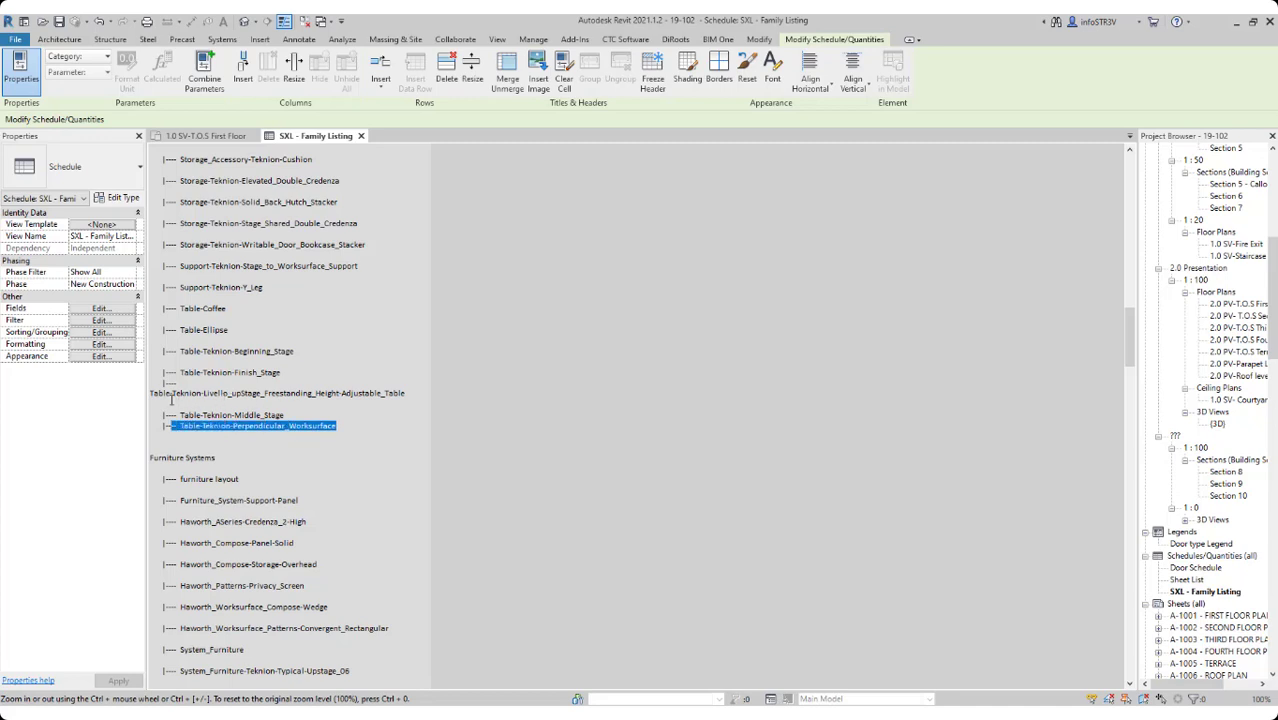
{"action": "key", "text": "Delete"}
{"action": "key", "text": "BackSpace"}
{"action": "key", "text": "BackSpace"}
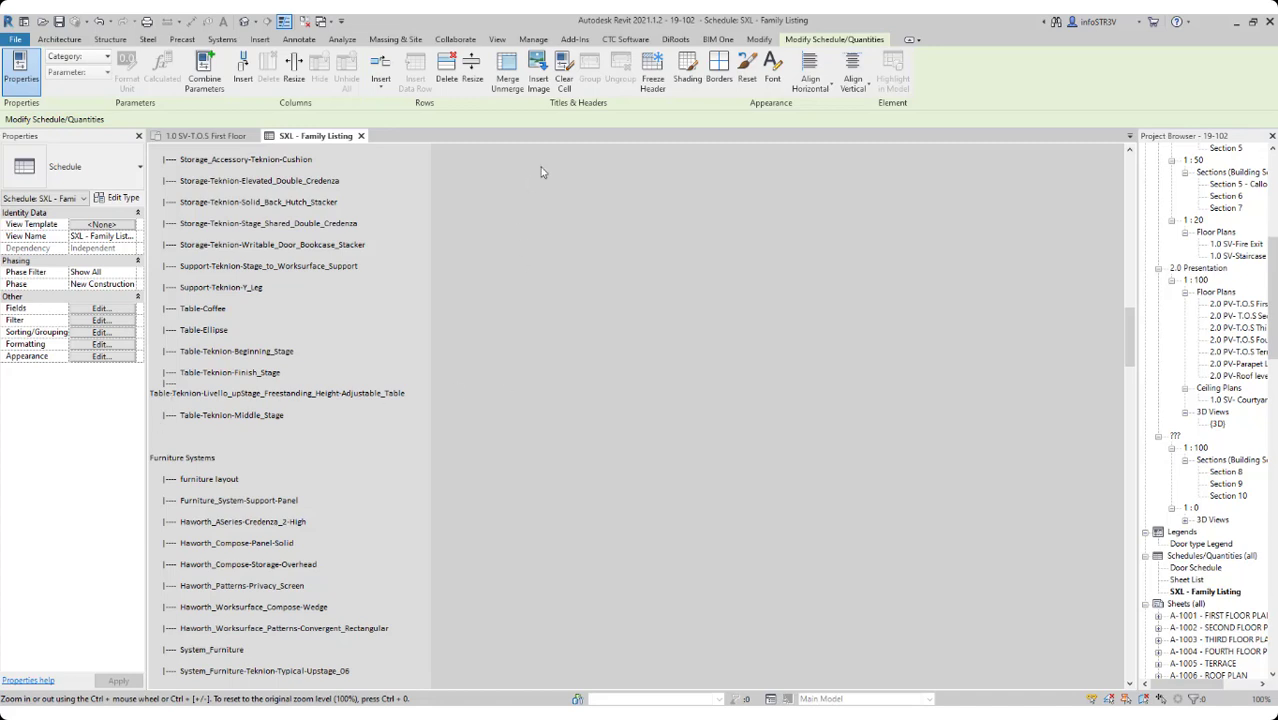
{"action": "left_click", "coordinate": [626, 39]}
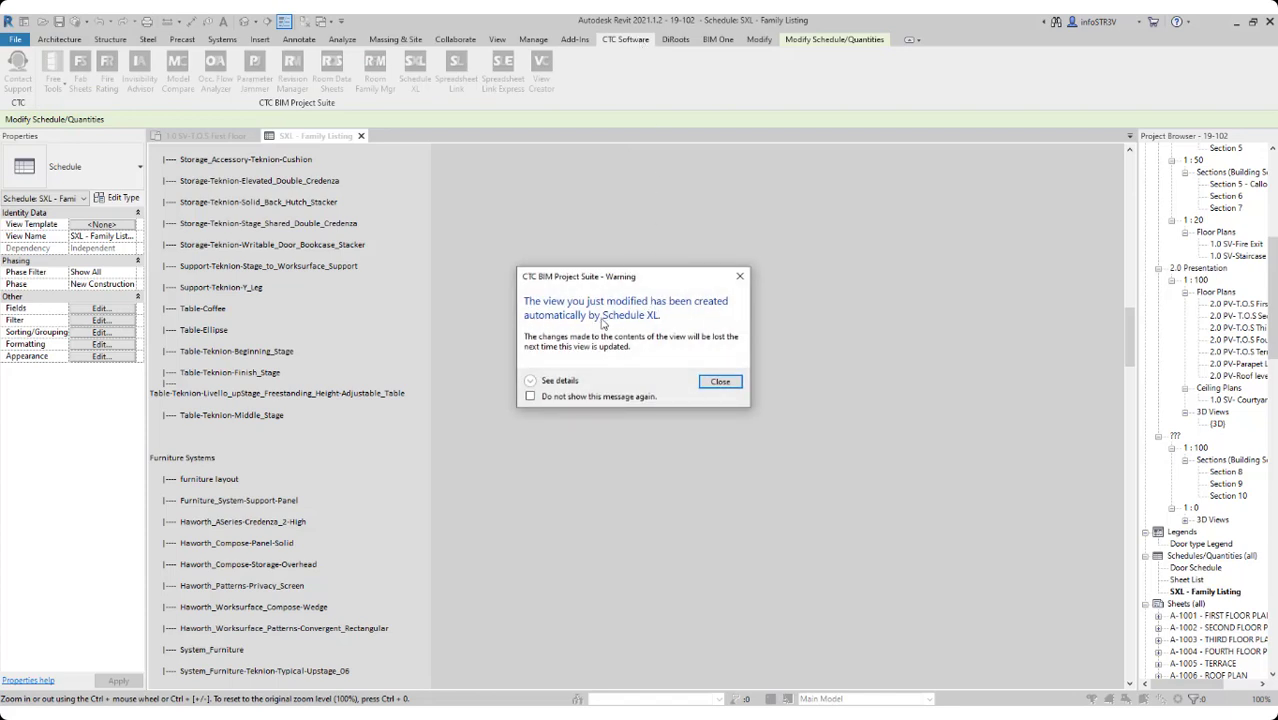
- Dismiss the warning and run Update All in Schedule XL to restore the deleted family entry
{"action": "left_click", "coordinate": [720, 382]}
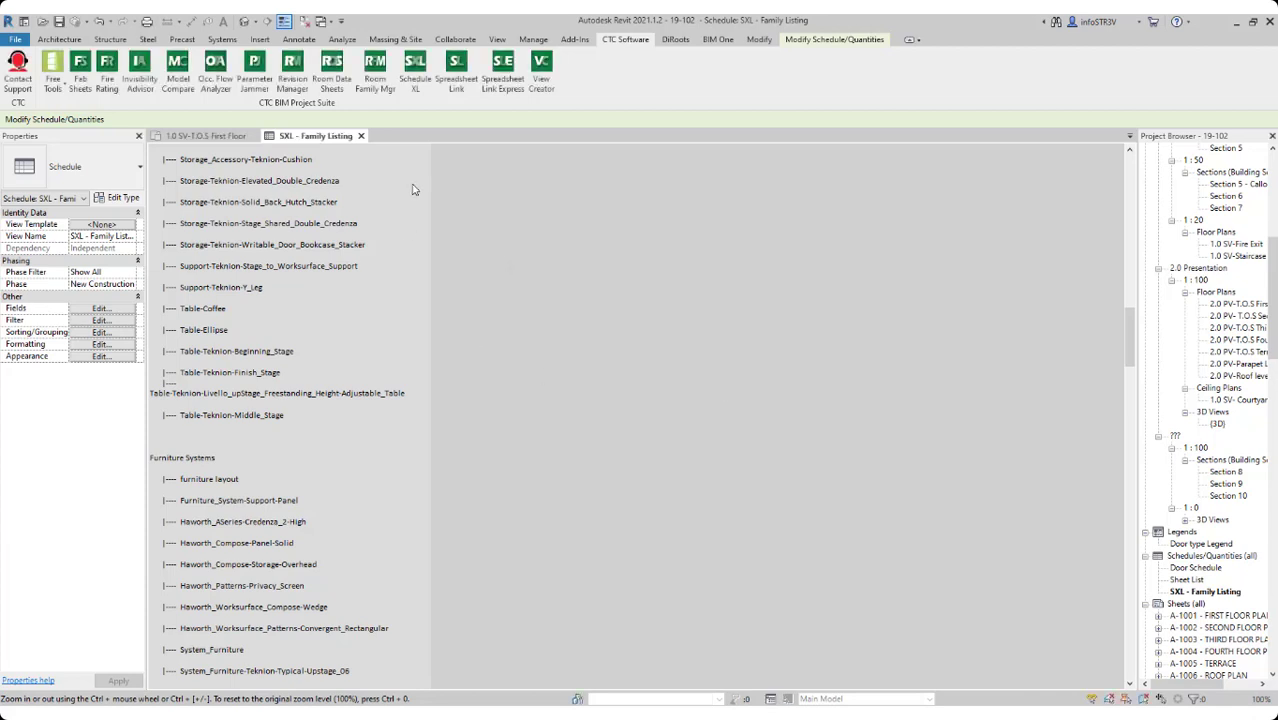
{"action": "left_click", "coordinate": [417, 88]}
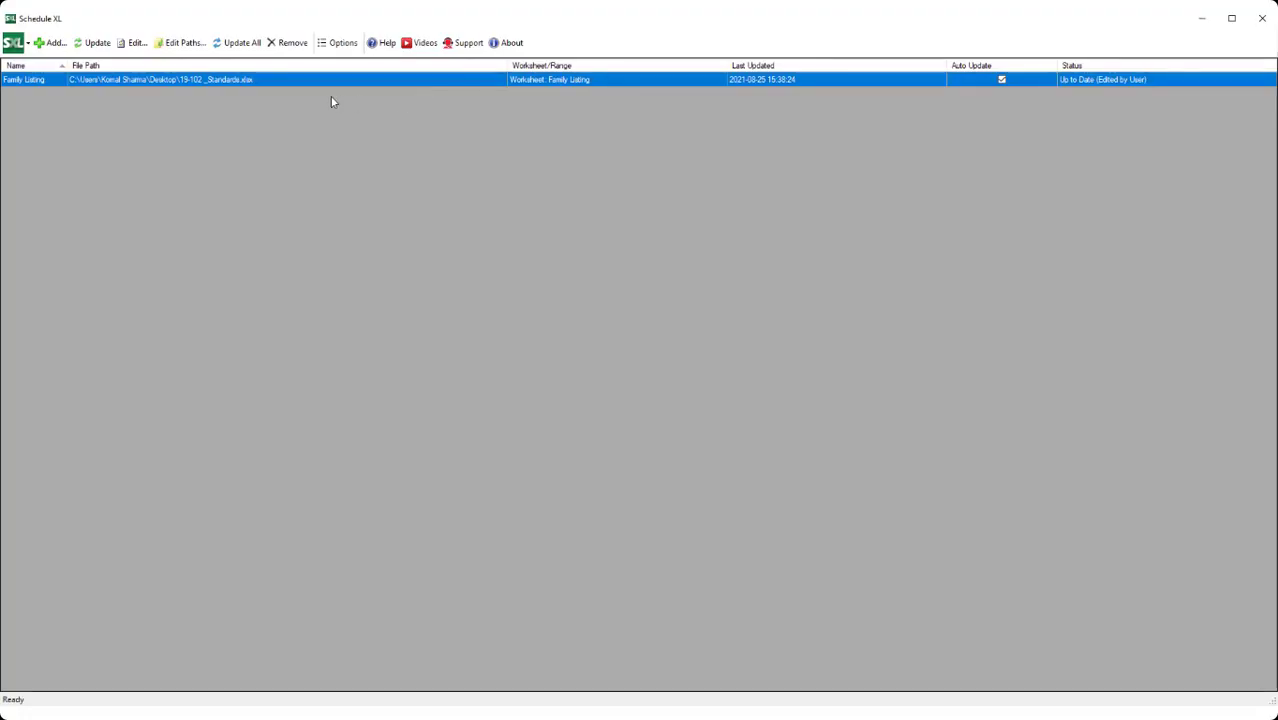
{"action": "left_click", "coordinate": [237, 55]}
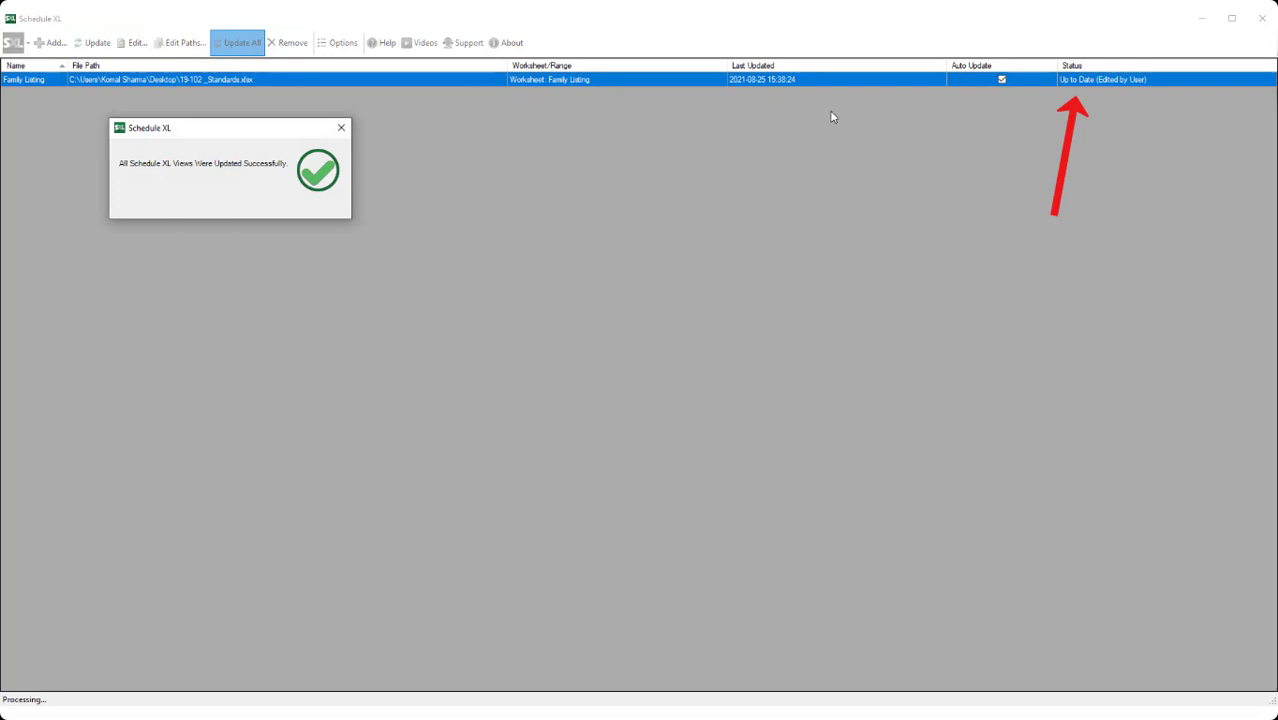
{"action": "left_click", "coordinate": [1262, 20]}
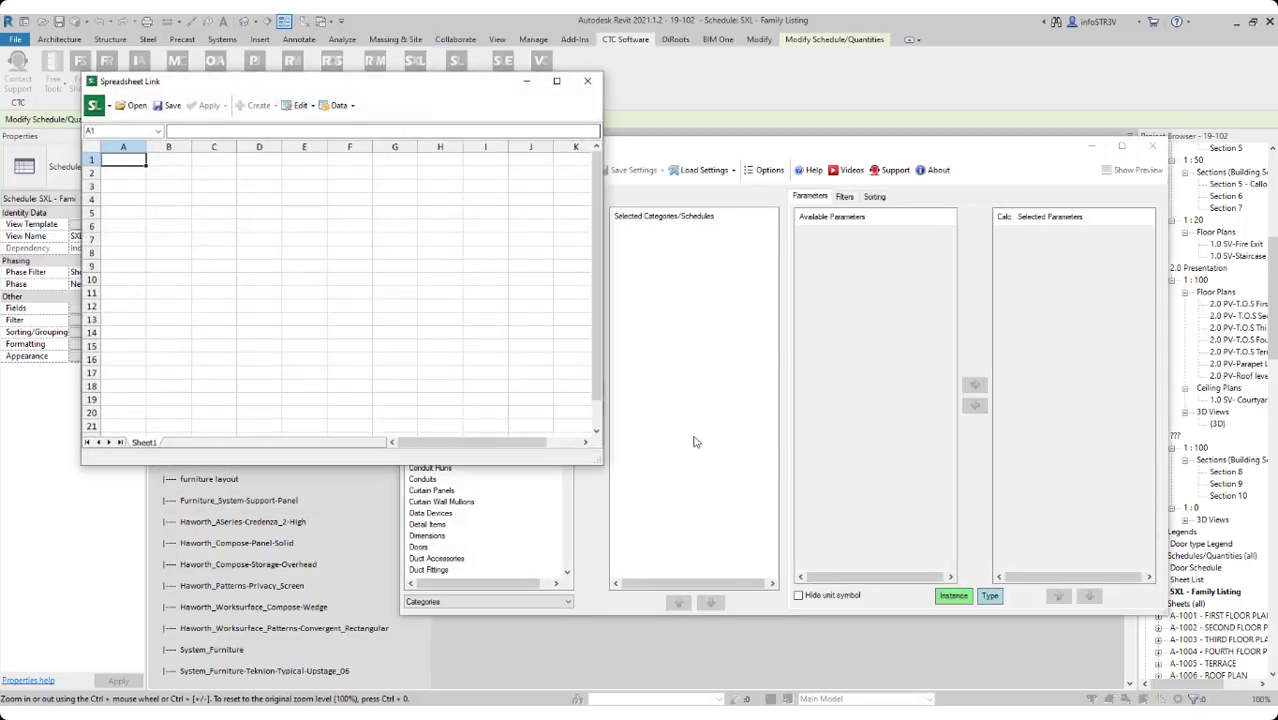
- In Spreadsheet Link Settings, keep listing by Categories and select Rooms from Available Categories
{"action": "left_click", "coordinate": [740, 152]}
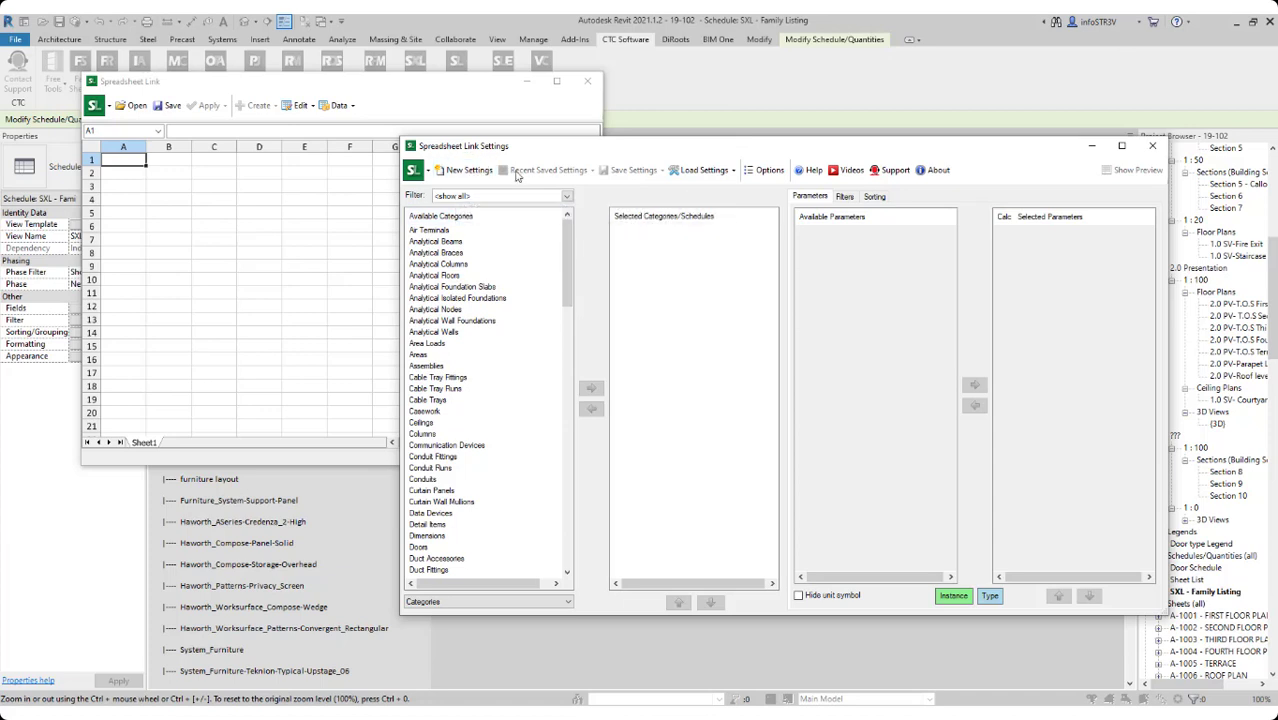
{"action": "left_click", "coordinate": [568, 603]}
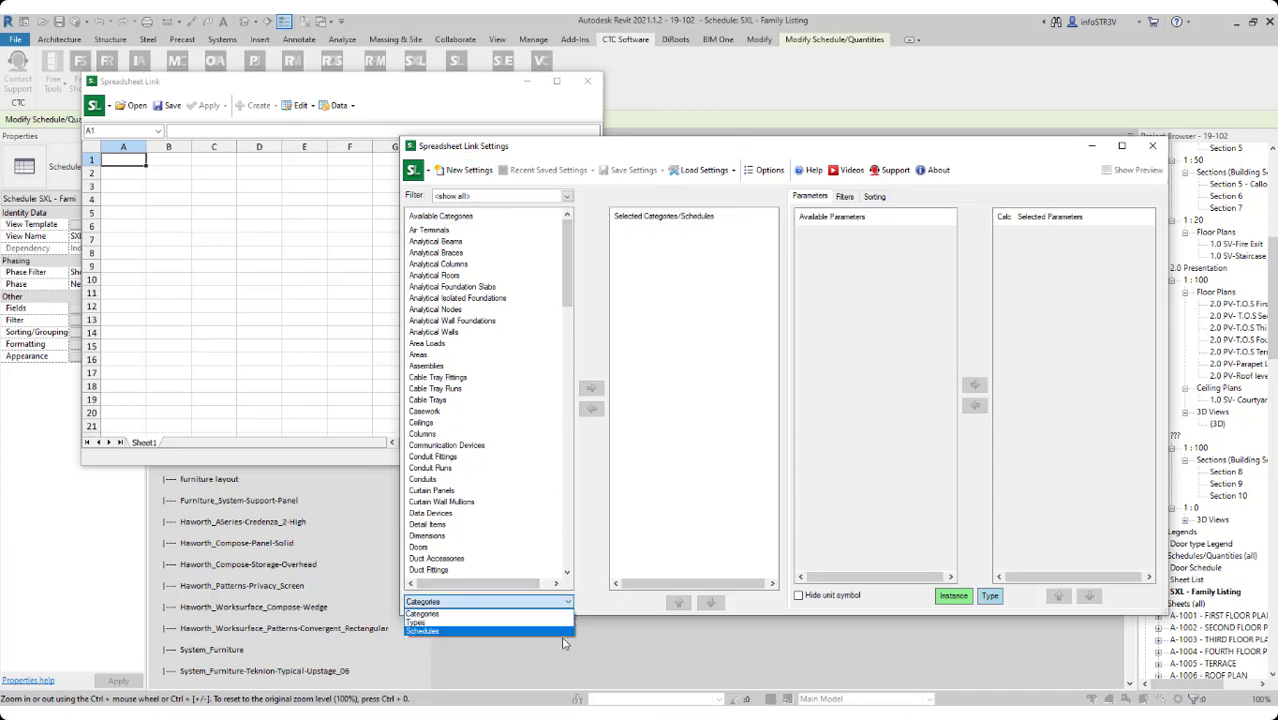
{"action": "left_click", "coordinate": [570, 617]}
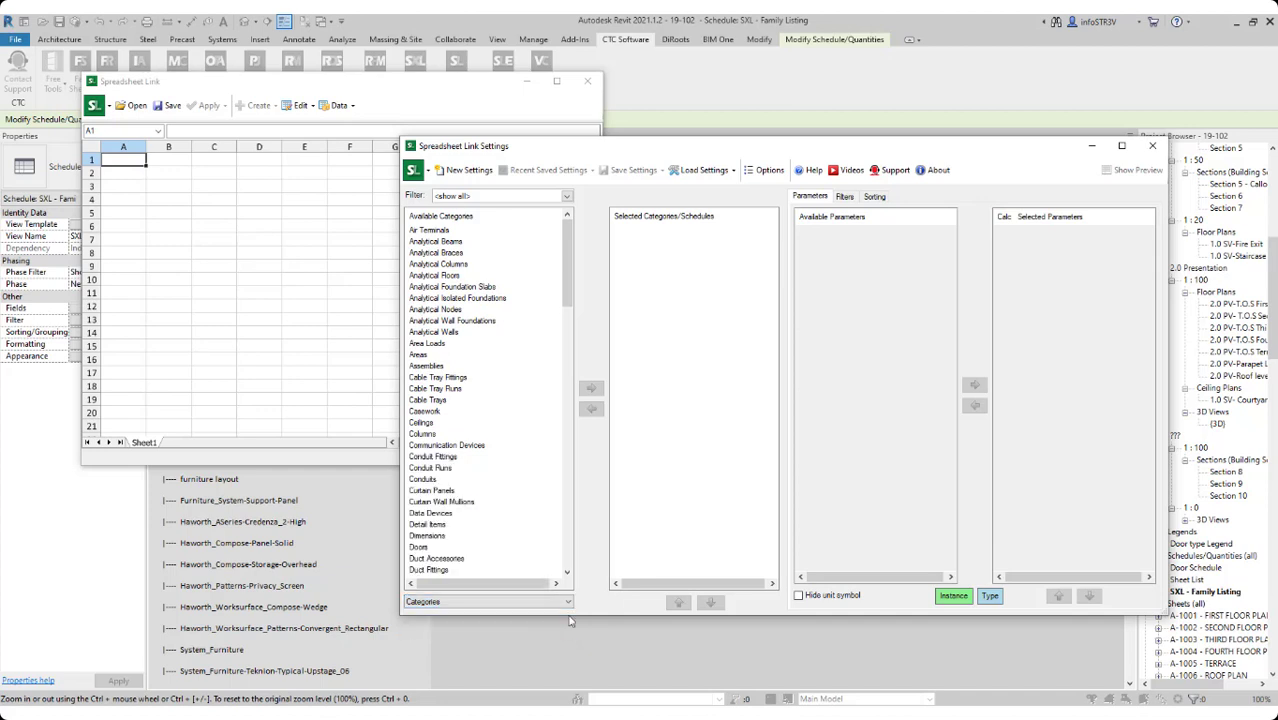
{"action": "scroll", "coordinate": [506, 489], "scroll_direction": "down", "scroll_amount": 12}
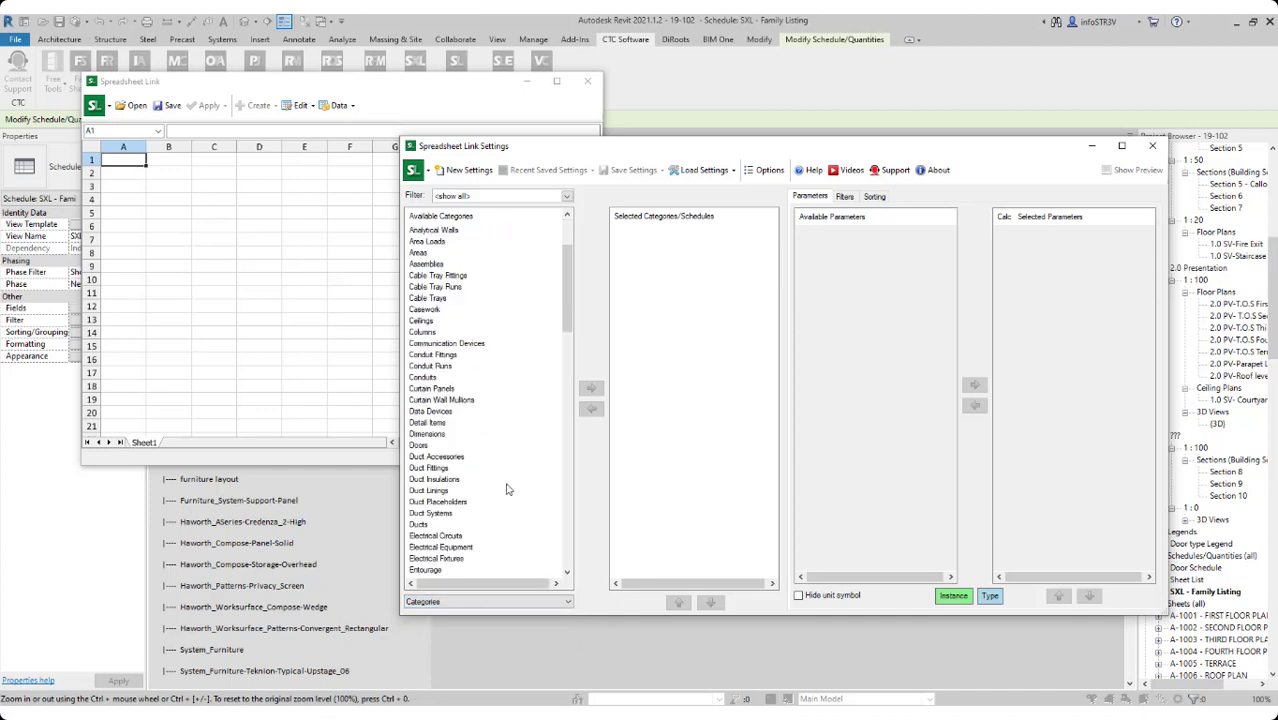
{"action": "scroll", "coordinate": [506, 489], "scroll_direction": "down", "scroll_amount": 6}
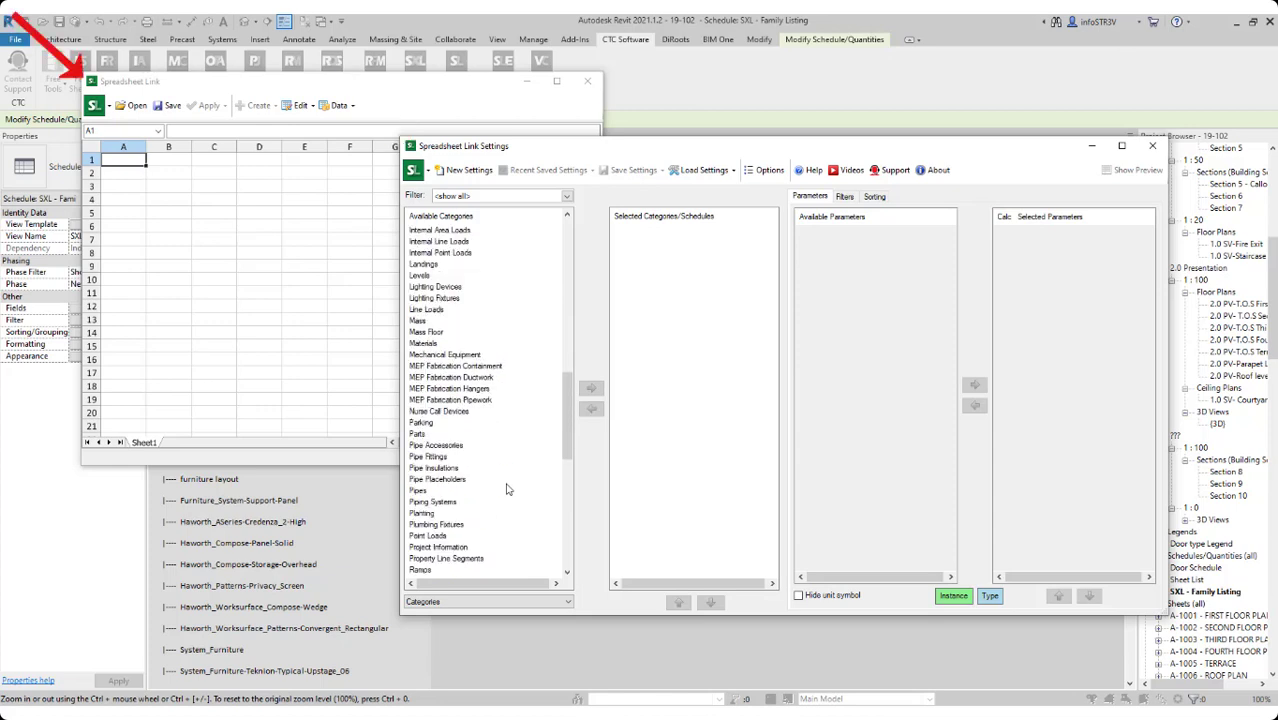
{"action": "scroll", "coordinate": [506, 489], "scroll_direction": "down", "scroll_amount": 1}
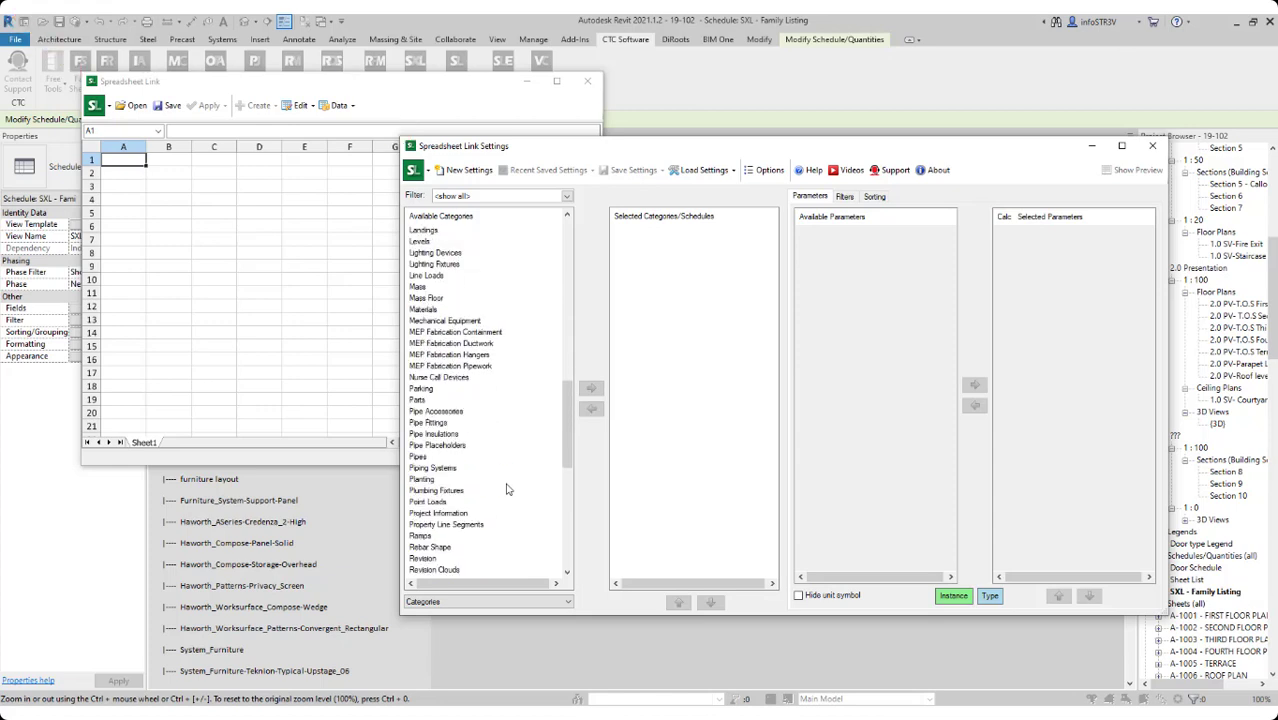
{"action": "scroll", "coordinate": [506, 489], "scroll_direction": "down", "scroll_amount": 1}
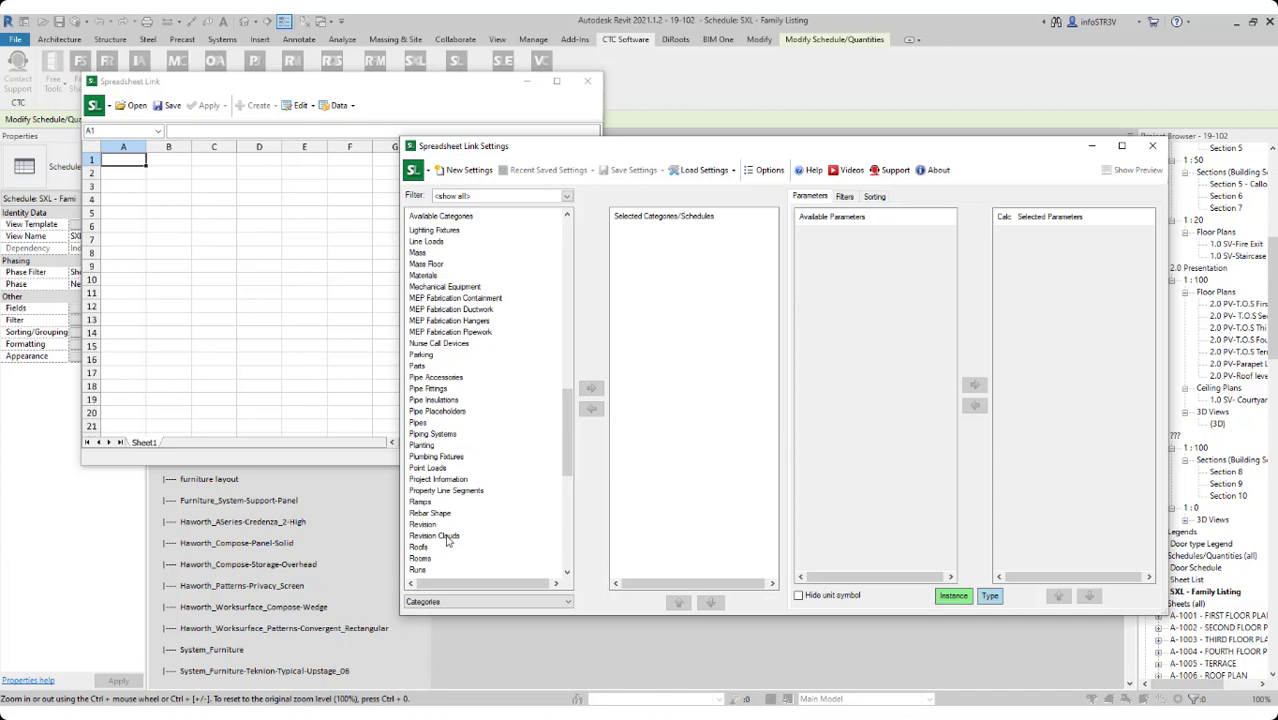
{"action": "left_click", "coordinate": [421, 561]}
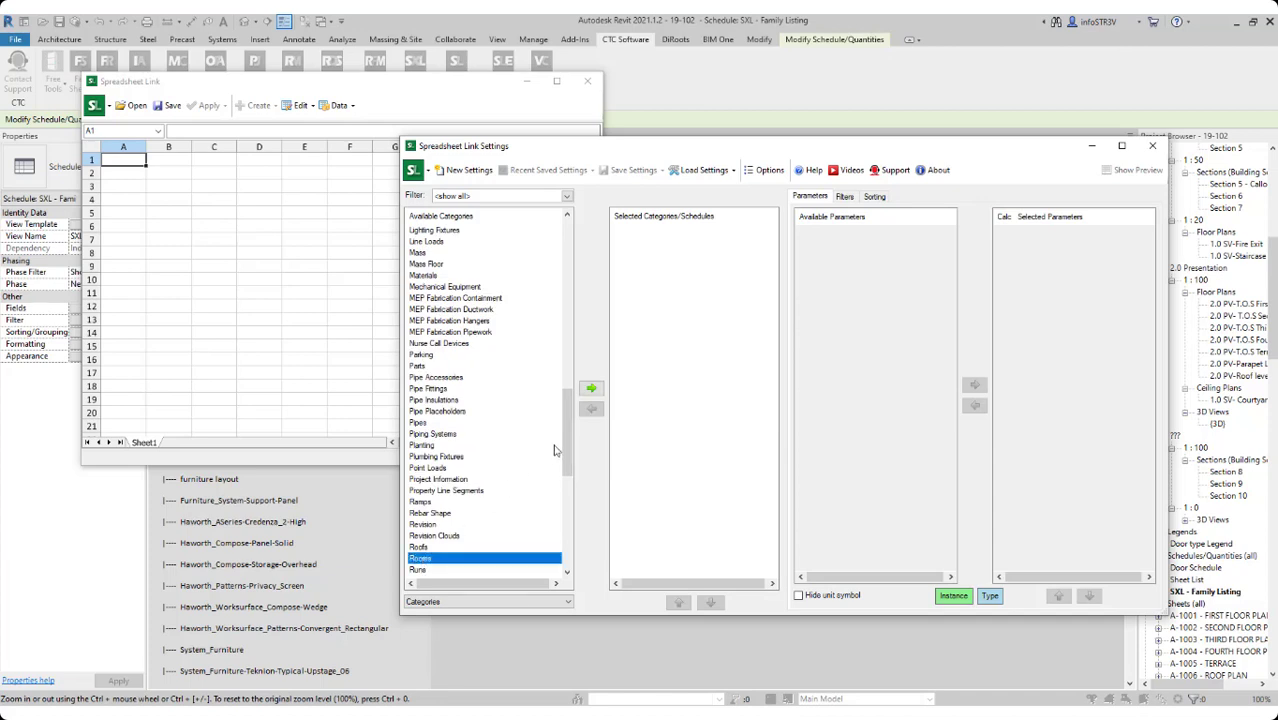
- Add Rooms to the selected categories and bring up its Rooms Filters page
{"action": "left_click", "coordinate": [591, 389]}
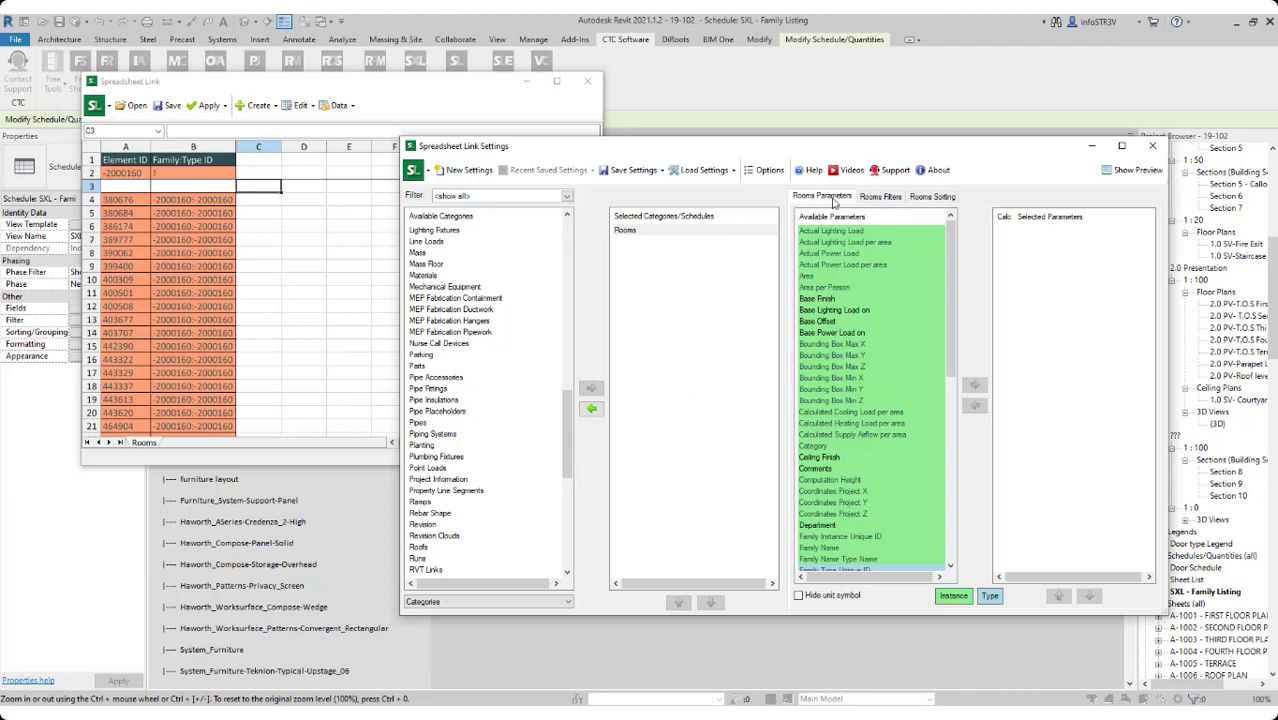
{"action": "scroll", "coordinate": [829, 405], "scroll_direction": "down", "scroll_amount": 3}
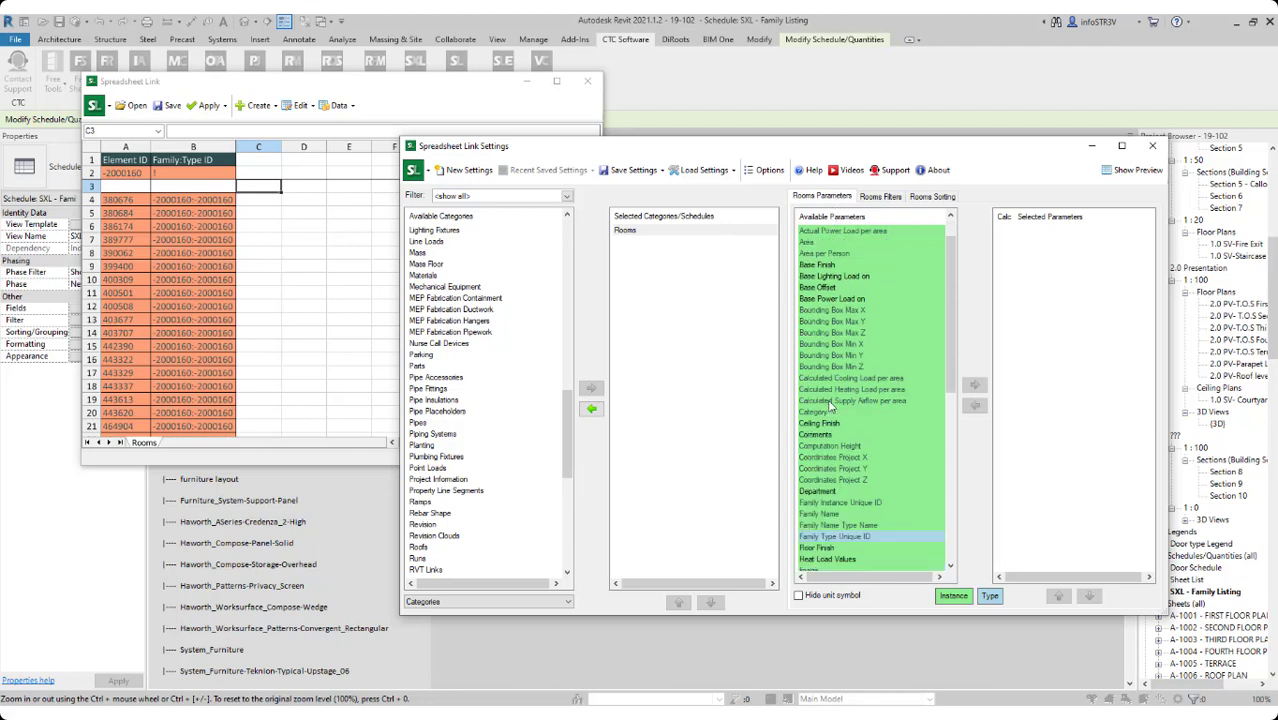
{"action": "scroll", "coordinate": [829, 405], "scroll_direction": "down", "scroll_amount": 3}
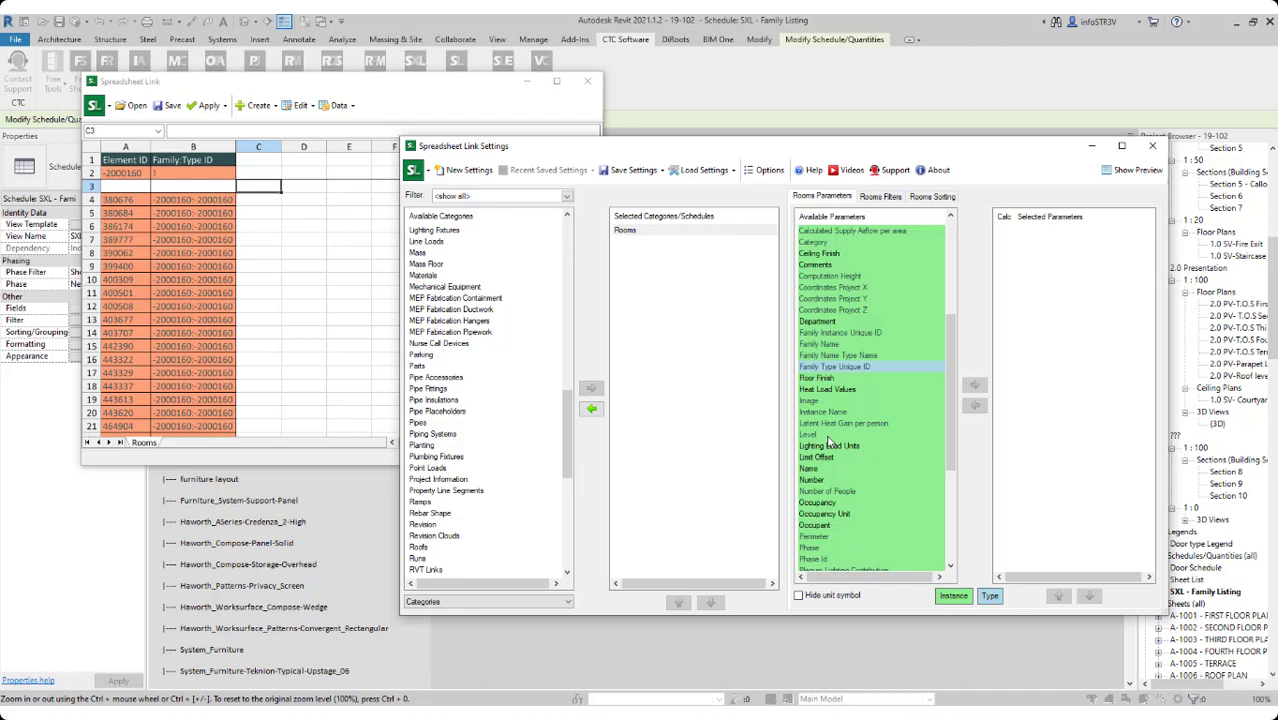
{"action": "left_click", "coordinate": [883, 197]}
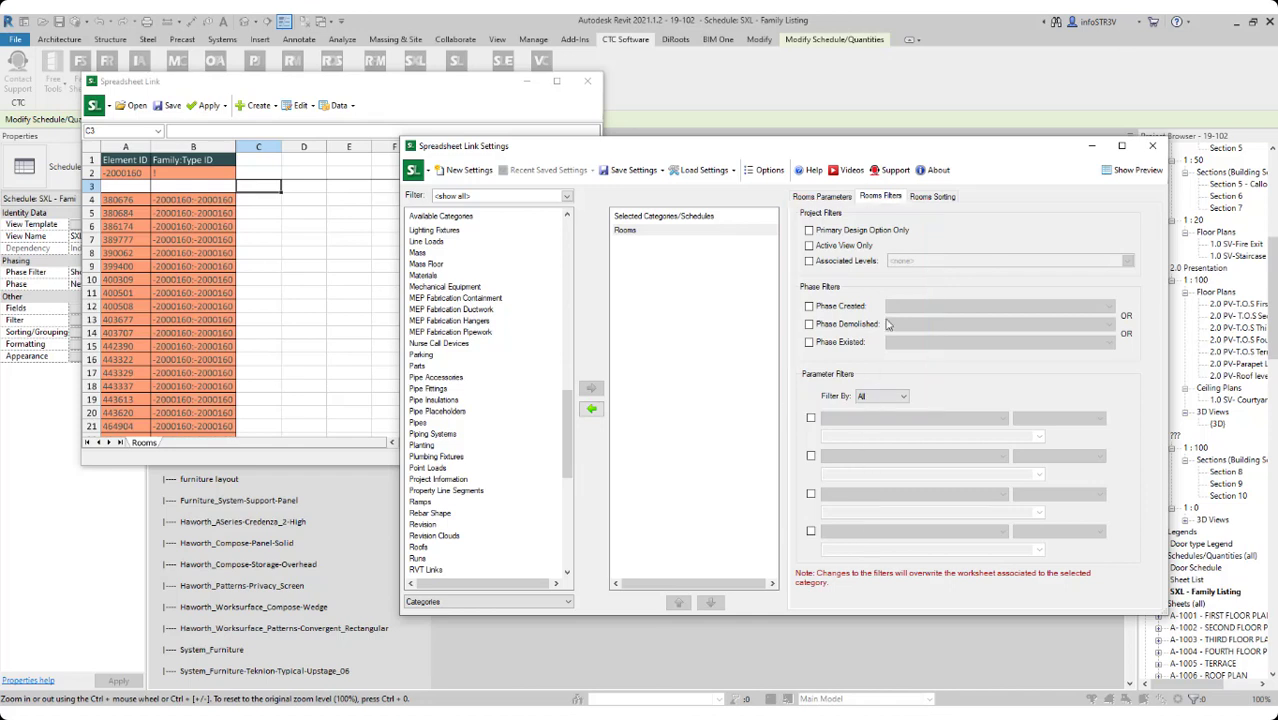
- Add the room Name parameter to the linked Rooms parameters
{"action": "left_click", "coordinate": [930, 197]}
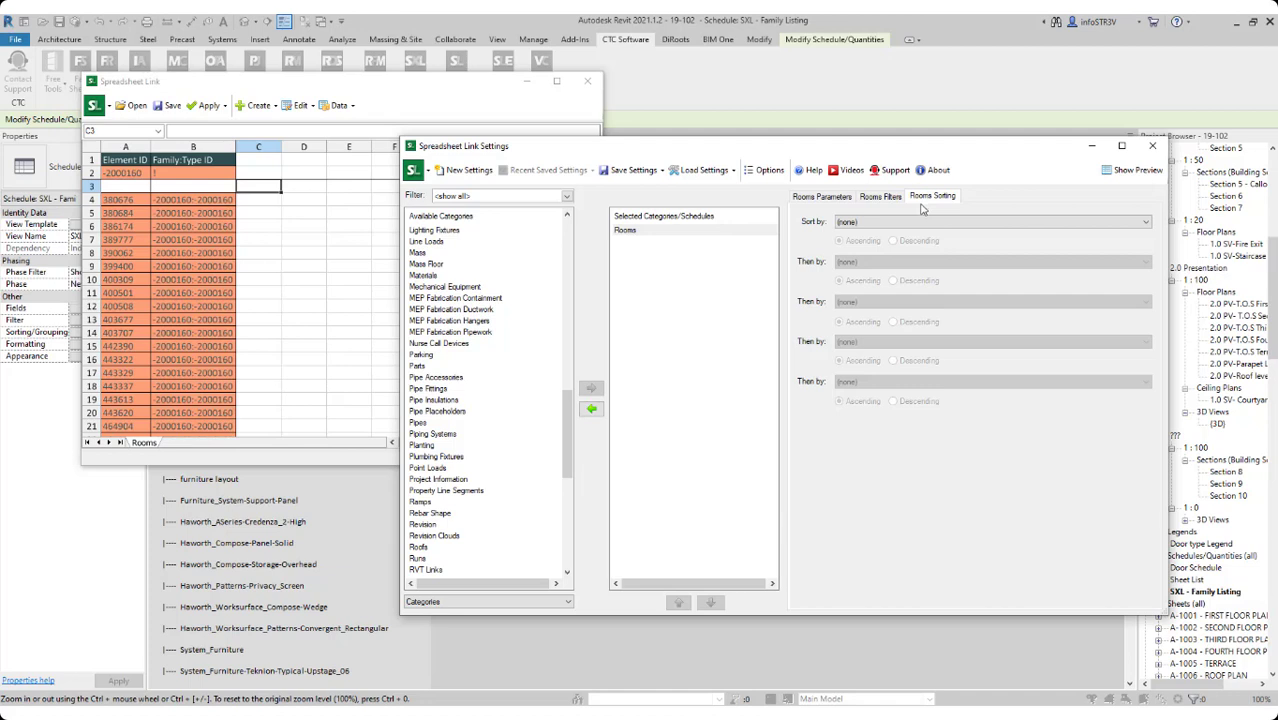
{"action": "left_click", "coordinate": [828, 200]}
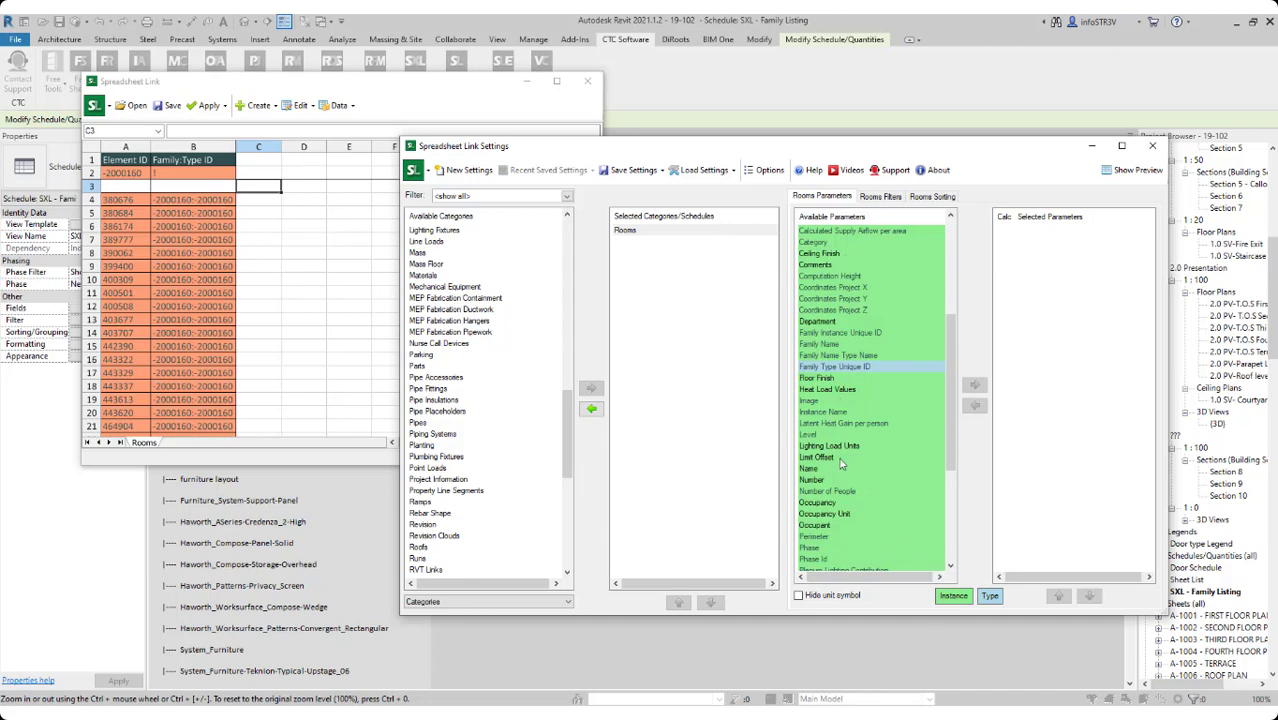
{"action": "scroll", "coordinate": [840, 470], "scroll_direction": "down", "scroll_amount": 2}
{"action": "scroll", "coordinate": [838, 470], "scroll_direction": "down", "scroll_amount": 4}
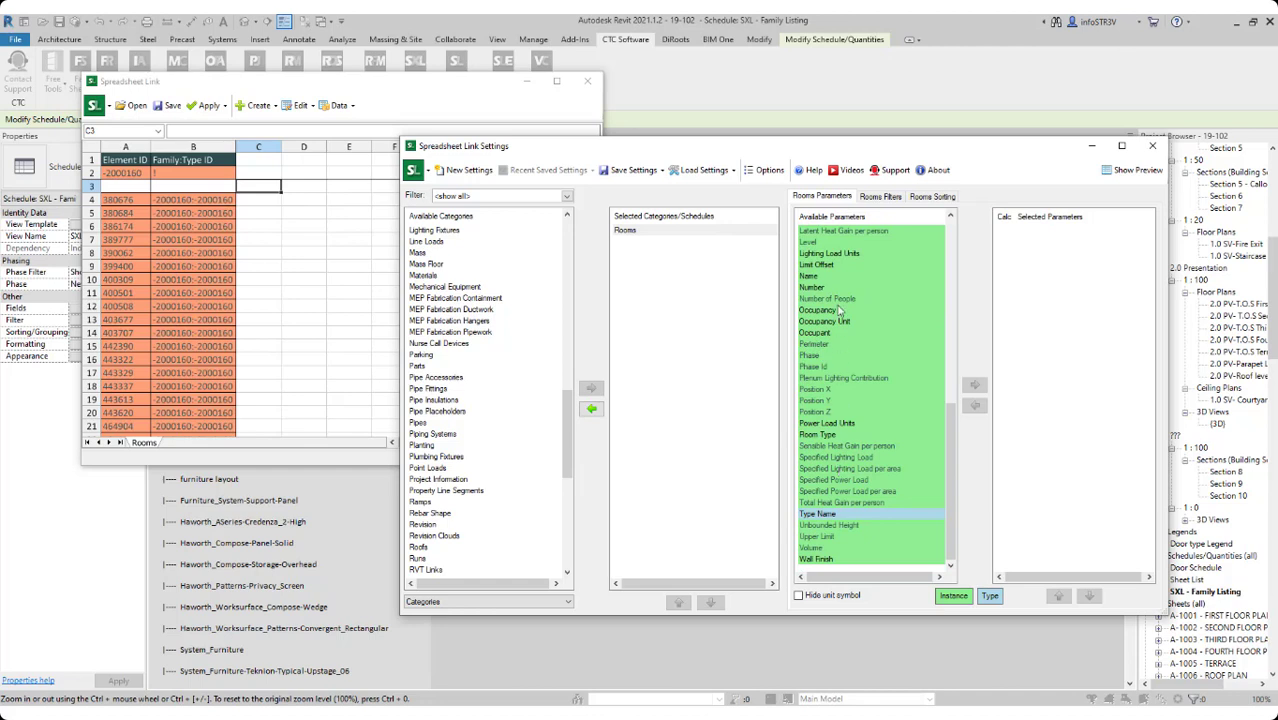
{"action": "left_click", "coordinate": [814, 277]}
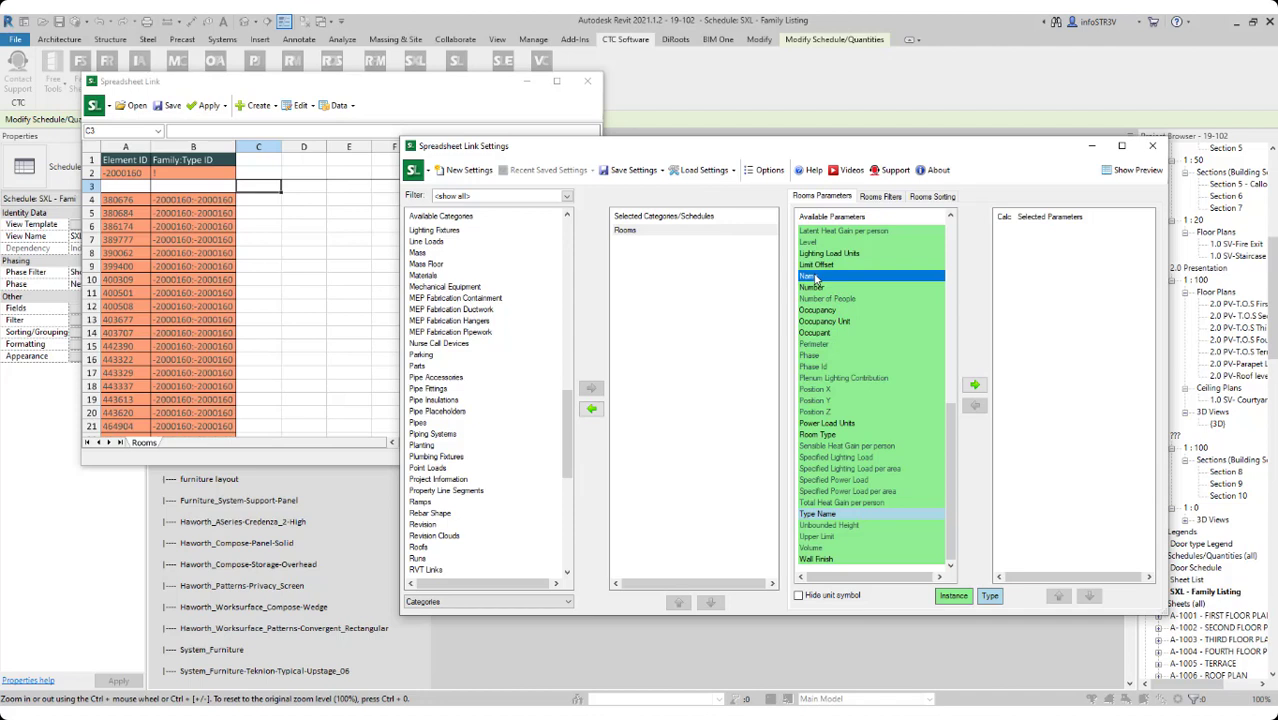
{"action": "left_click", "coordinate": [974, 385]}
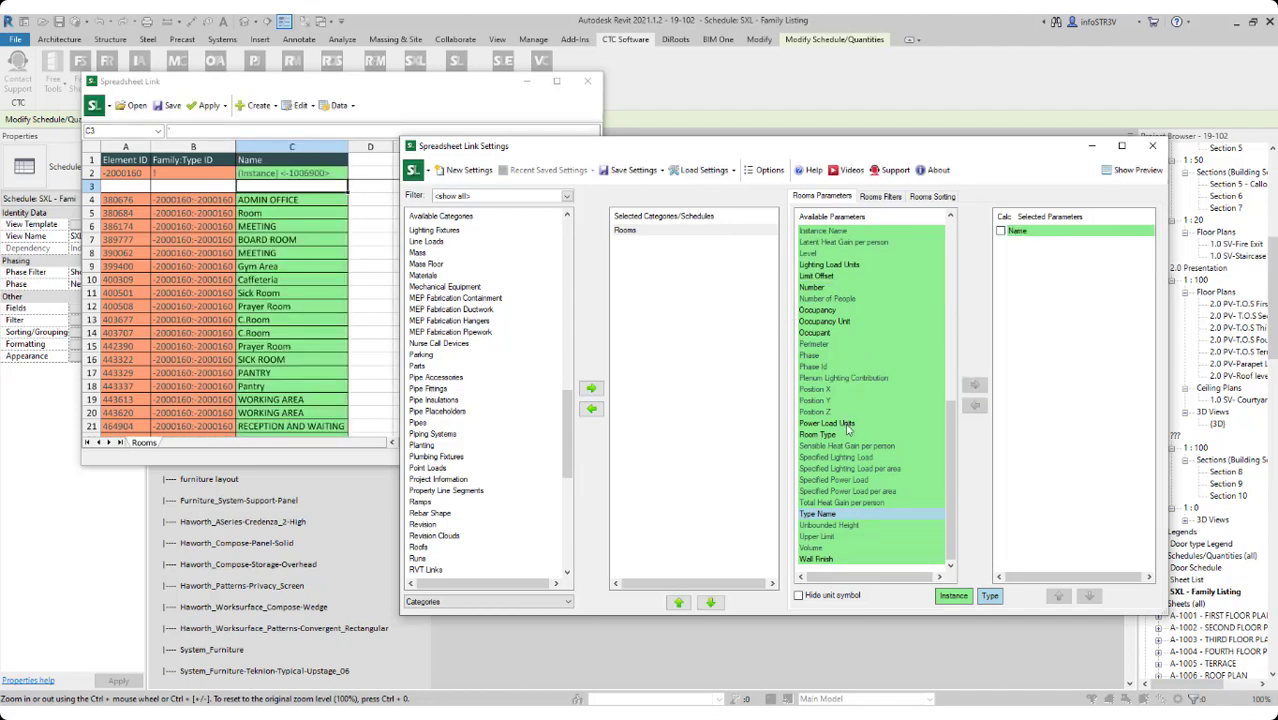
- Add the room Number parameter as a second linked column
{"action": "scroll", "coordinate": [847, 428], "scroll_direction": "up", "scroll_amount": 5}
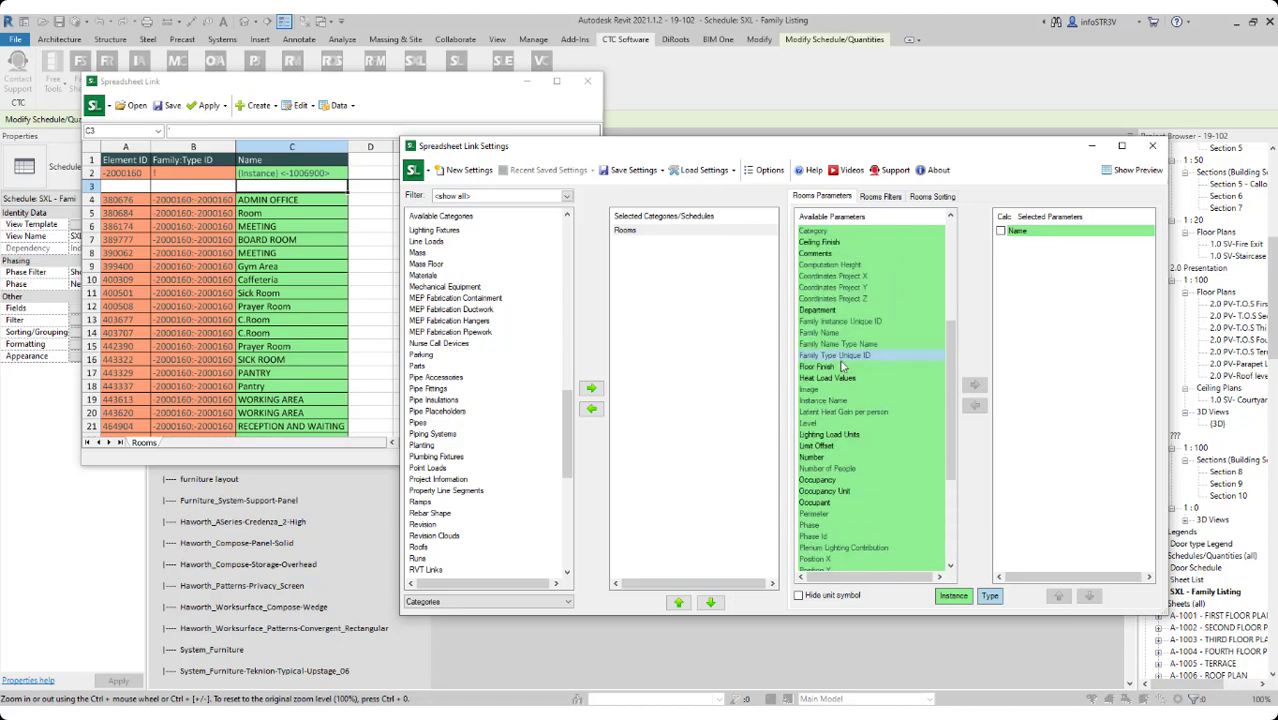
{"action": "scroll", "coordinate": [843, 366], "scroll_direction": "up", "scroll_amount": 4}
{"action": "scroll", "coordinate": [842, 366], "scroll_direction": "up", "scroll_amount": 2}
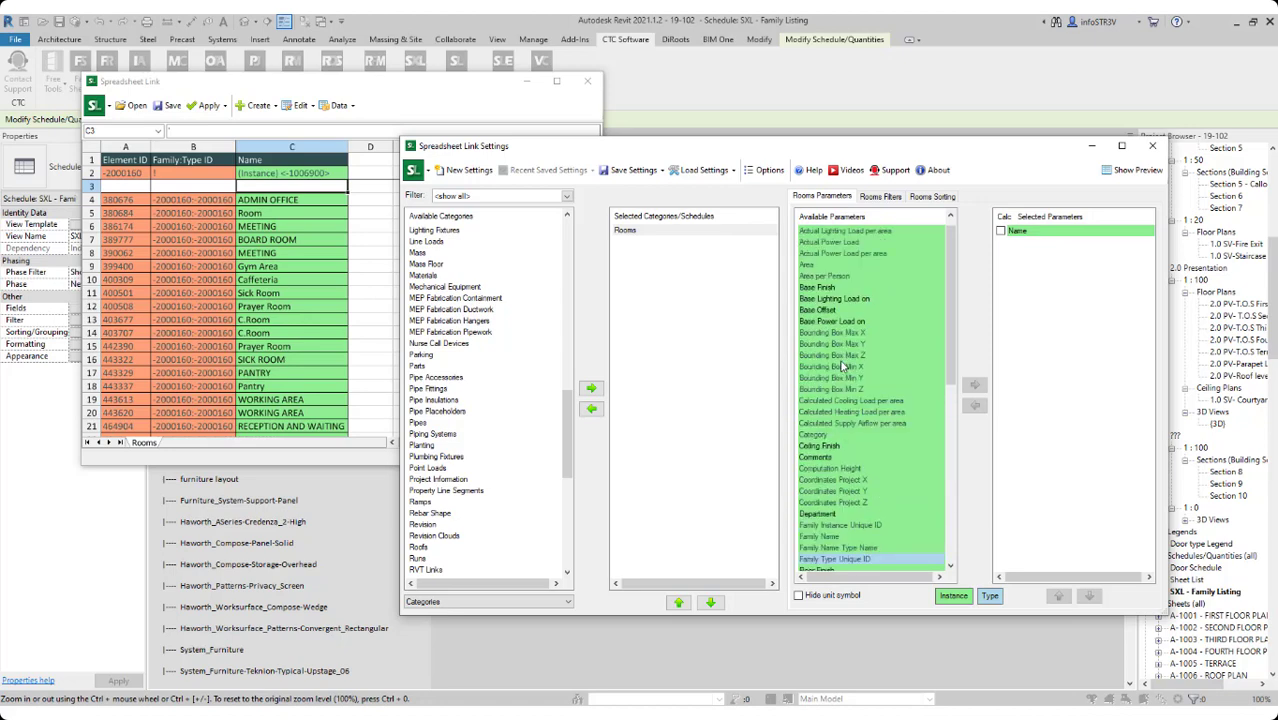
{"action": "scroll", "coordinate": [842, 366], "scroll_direction": "down", "scroll_amount": 2}
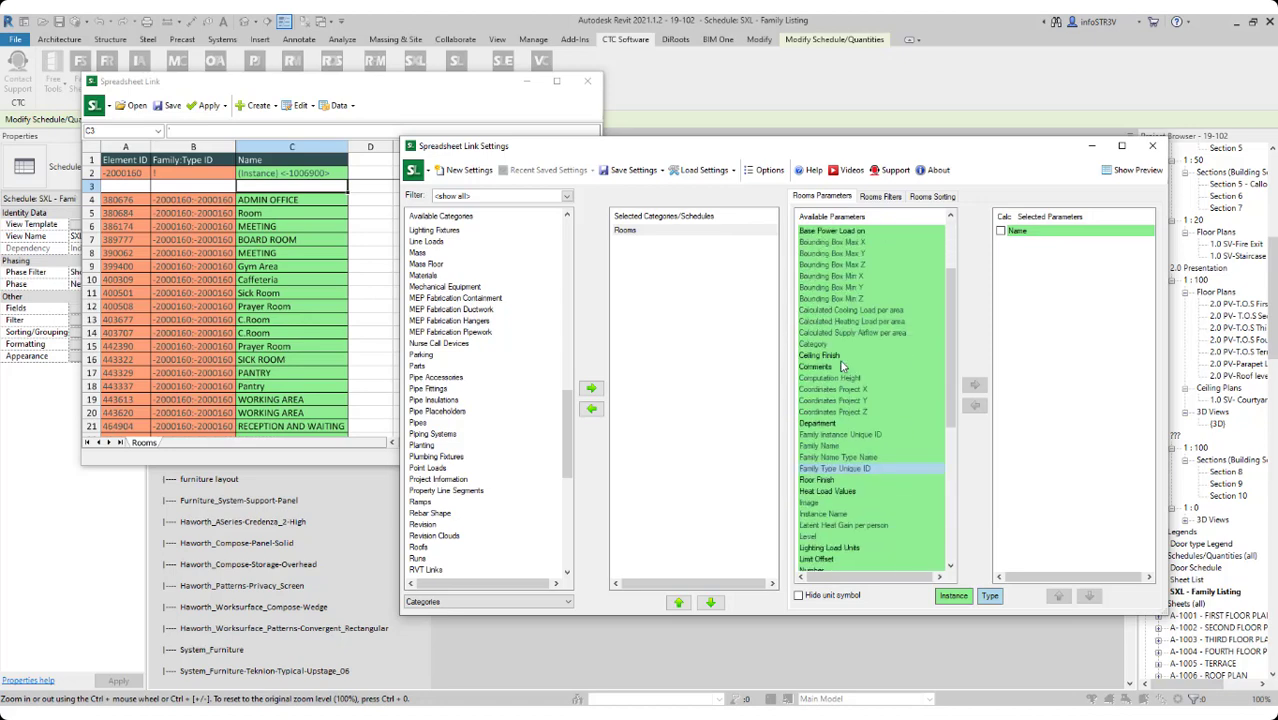
{"action": "left_click", "coordinate": [842, 366]}
{"action": "scroll", "coordinate": [842, 366], "scroll_direction": "down", "scroll_amount": 2}
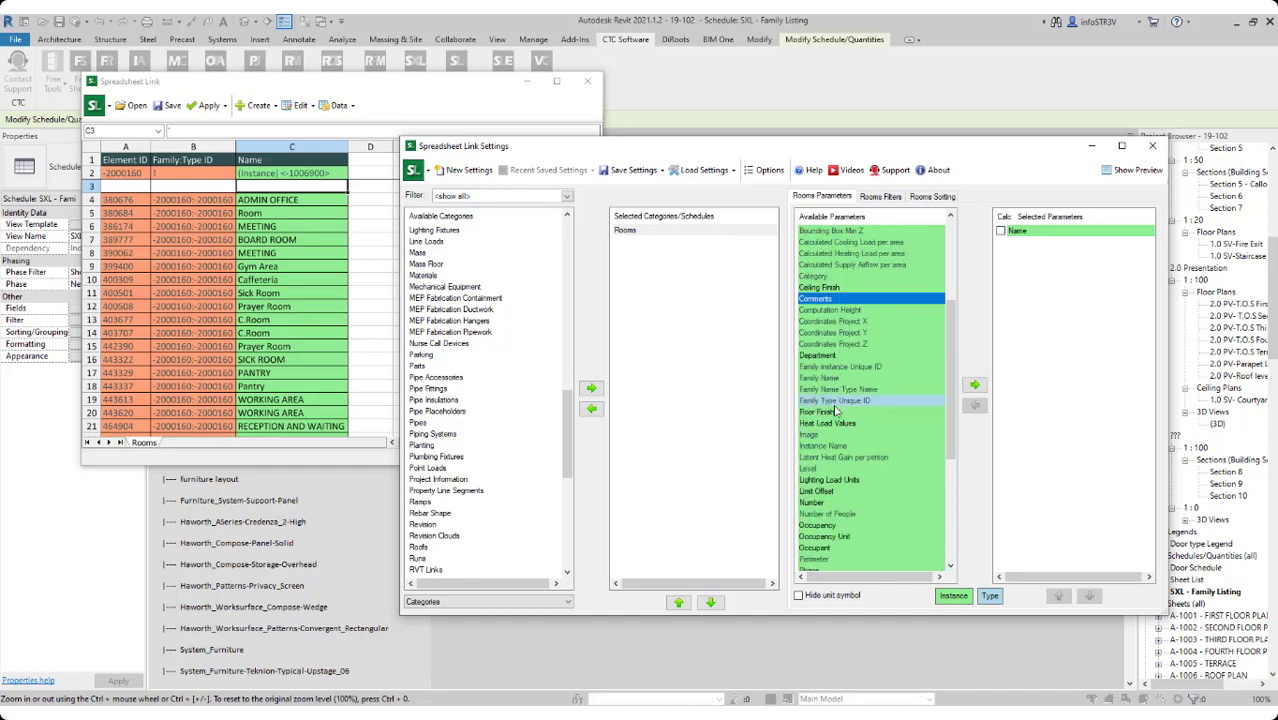
{"action": "left_click", "coordinate": [818, 504]}
{"action": "left_click", "coordinate": [974, 385]}
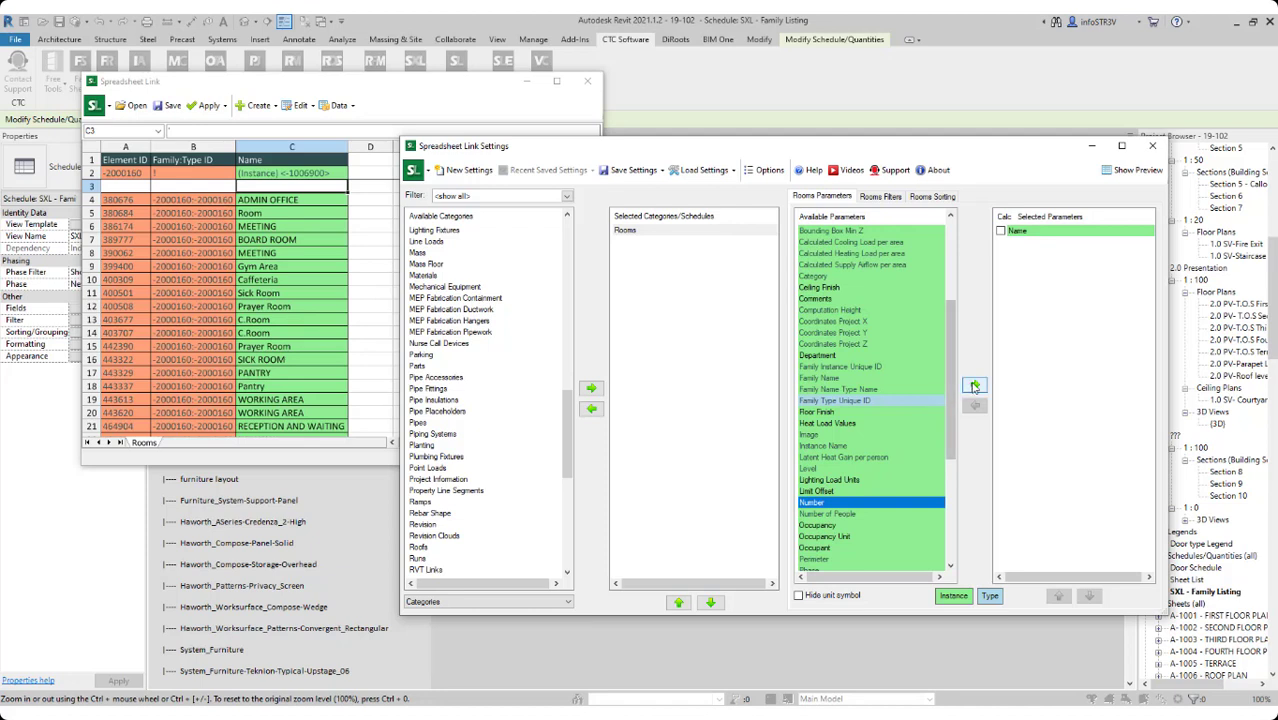
{"action": "left_click", "coordinate": [932, 196]}
{"action": "left_click", "coordinate": [936, 222]}
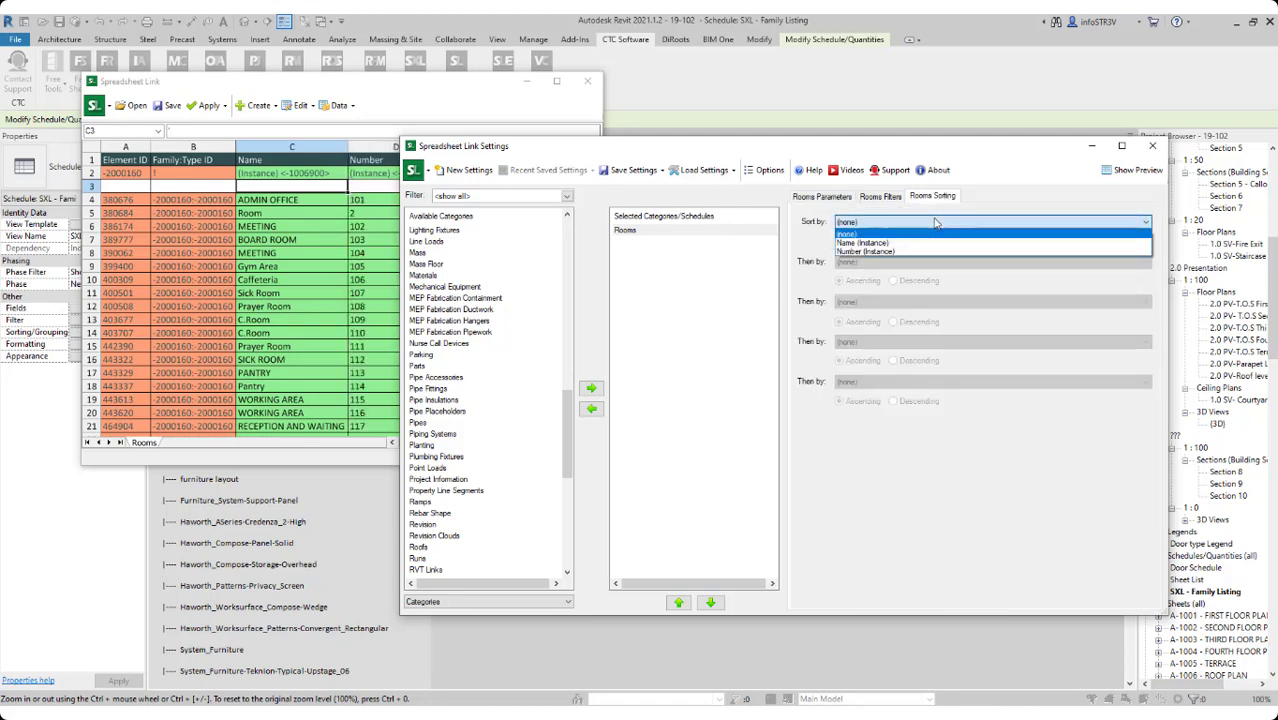
- Sort rooms by Number and save the link settings via Advanced Save as 'Schedule' on the Desktop
{"action": "left_click", "coordinate": [862, 242]}
{"action": "left_click", "coordinate": [862, 252]}
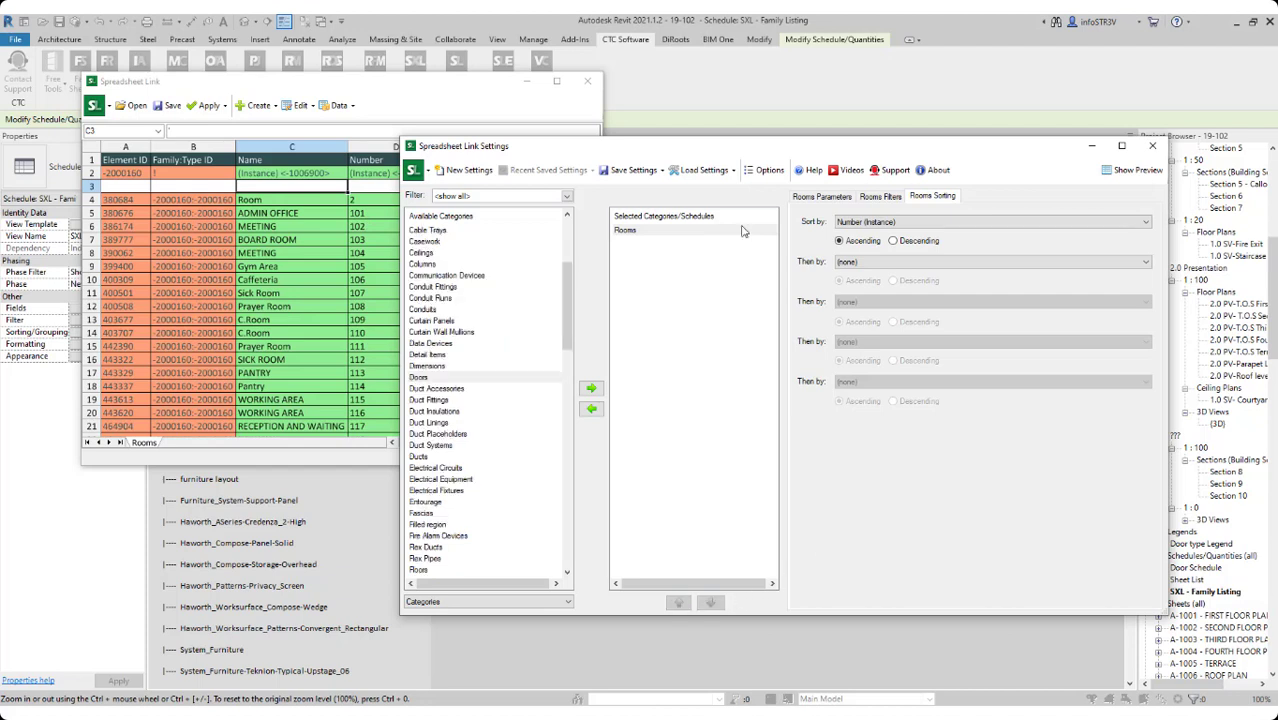
{"action": "left_click", "coordinate": [655, 177]}
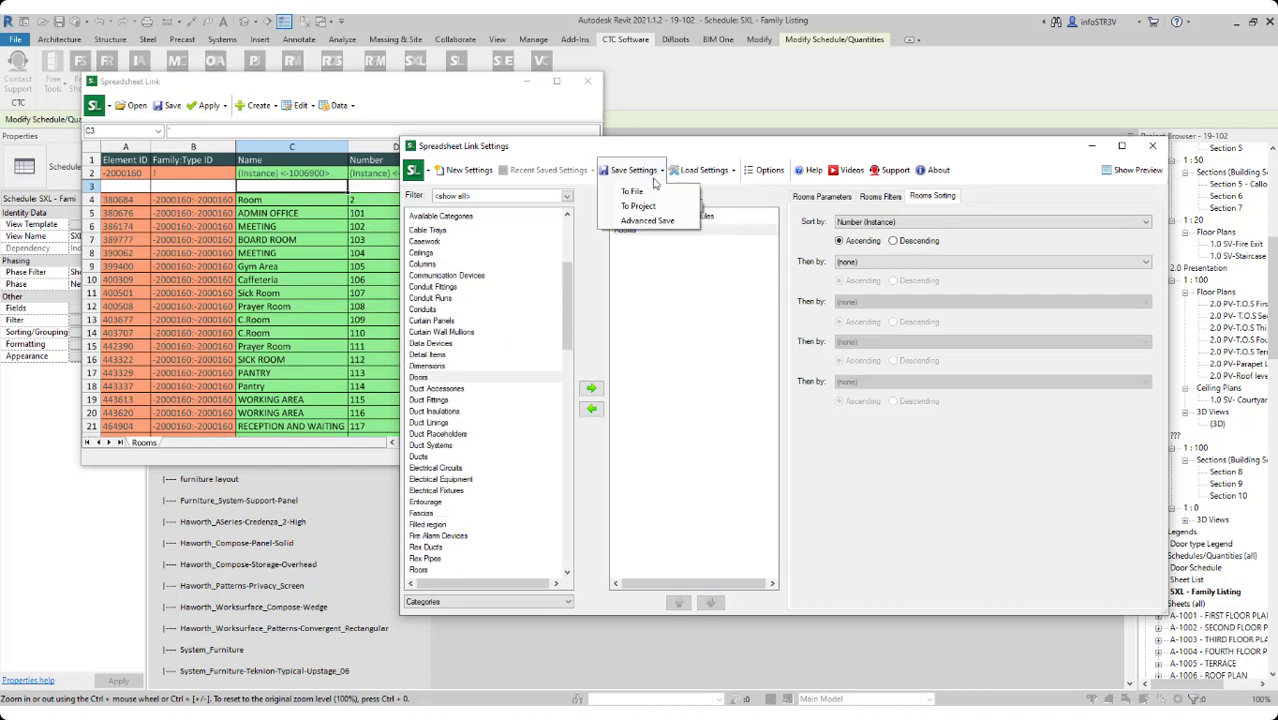
{"action": "left_click", "coordinate": [650, 221]}
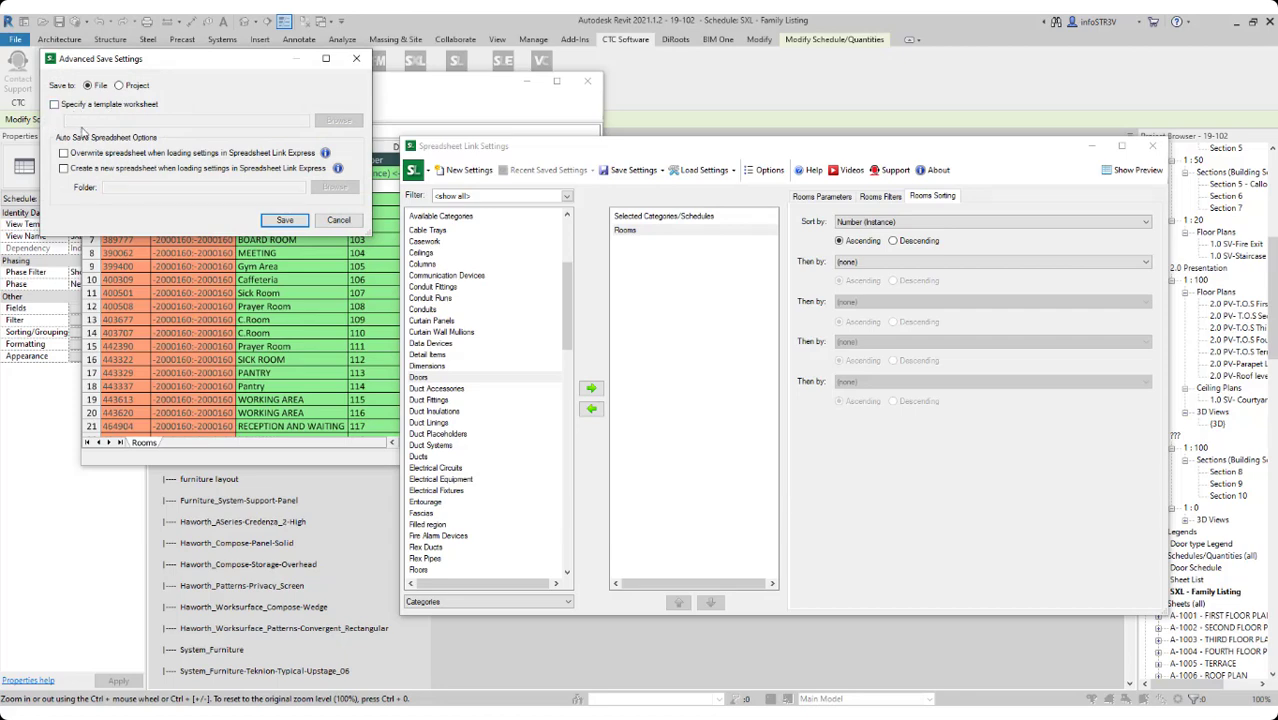
{"action": "left_click", "coordinate": [292, 223]}
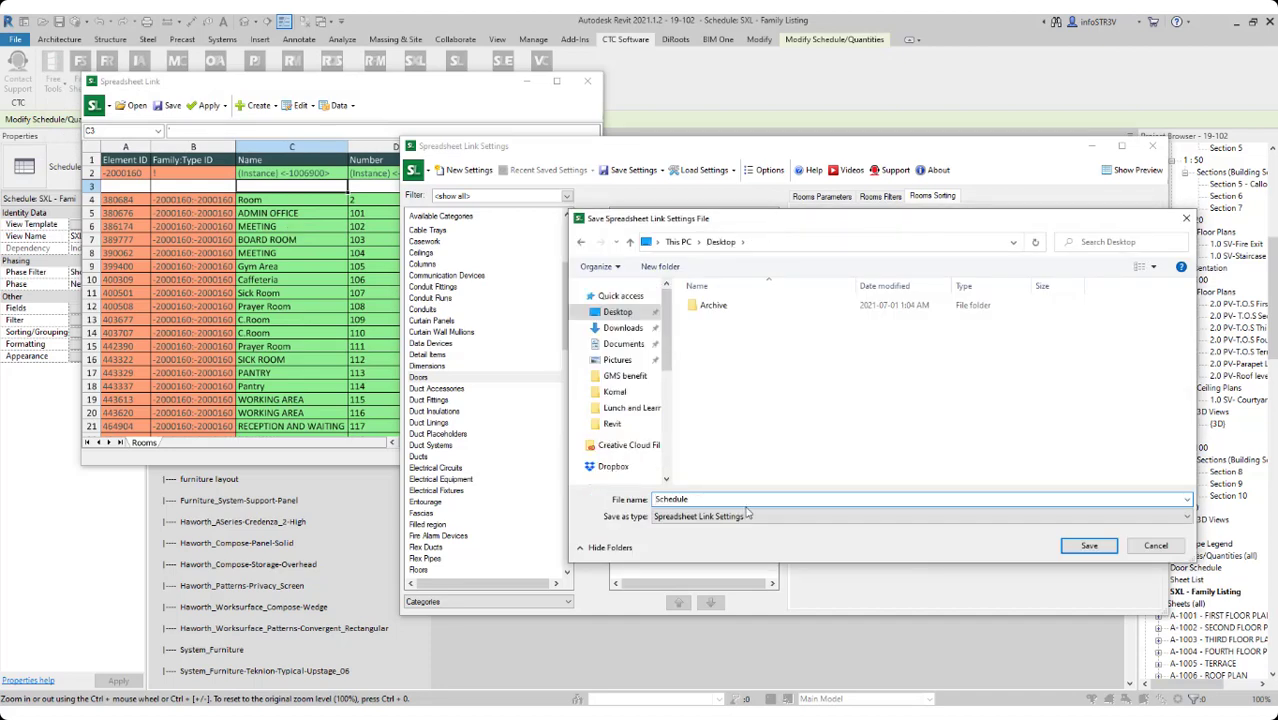
{"action": "left_click", "coordinate": [1080, 548]}
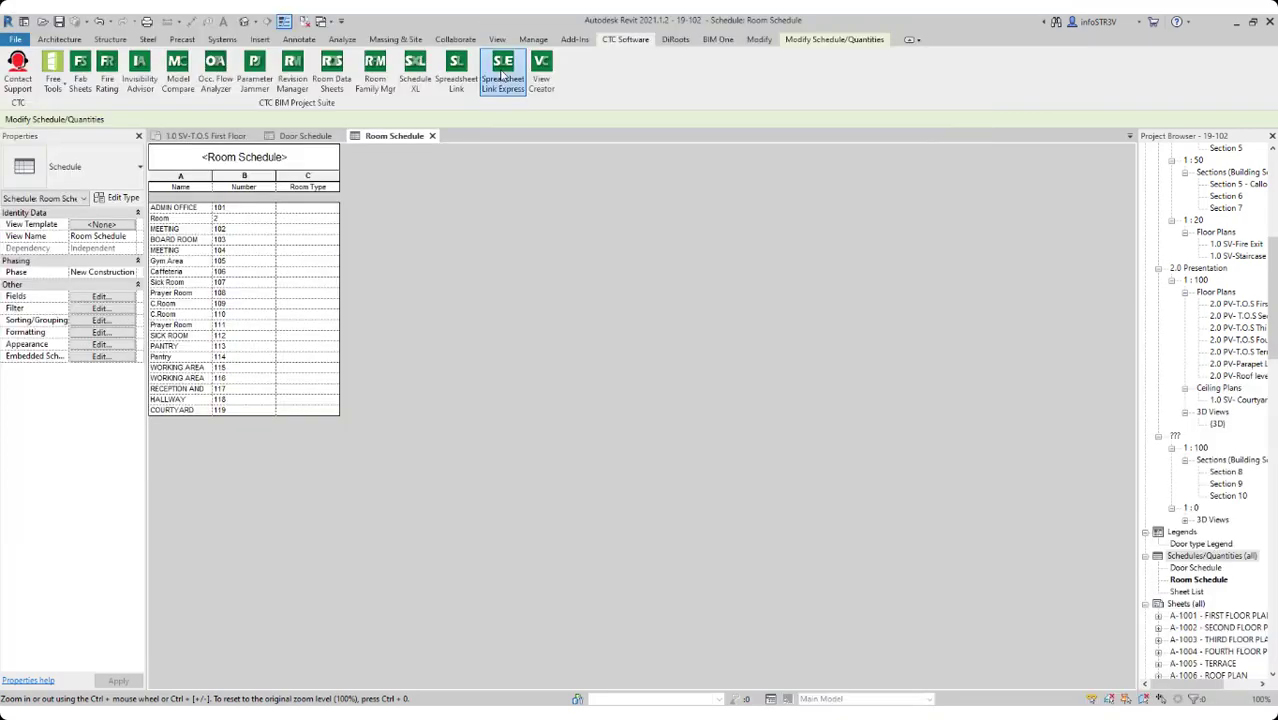
- Load Schedule.slsettings, apply the project's Room Schedule settings, and dismiss the import summary
{"action": "left_click", "coordinate": [501, 68]}
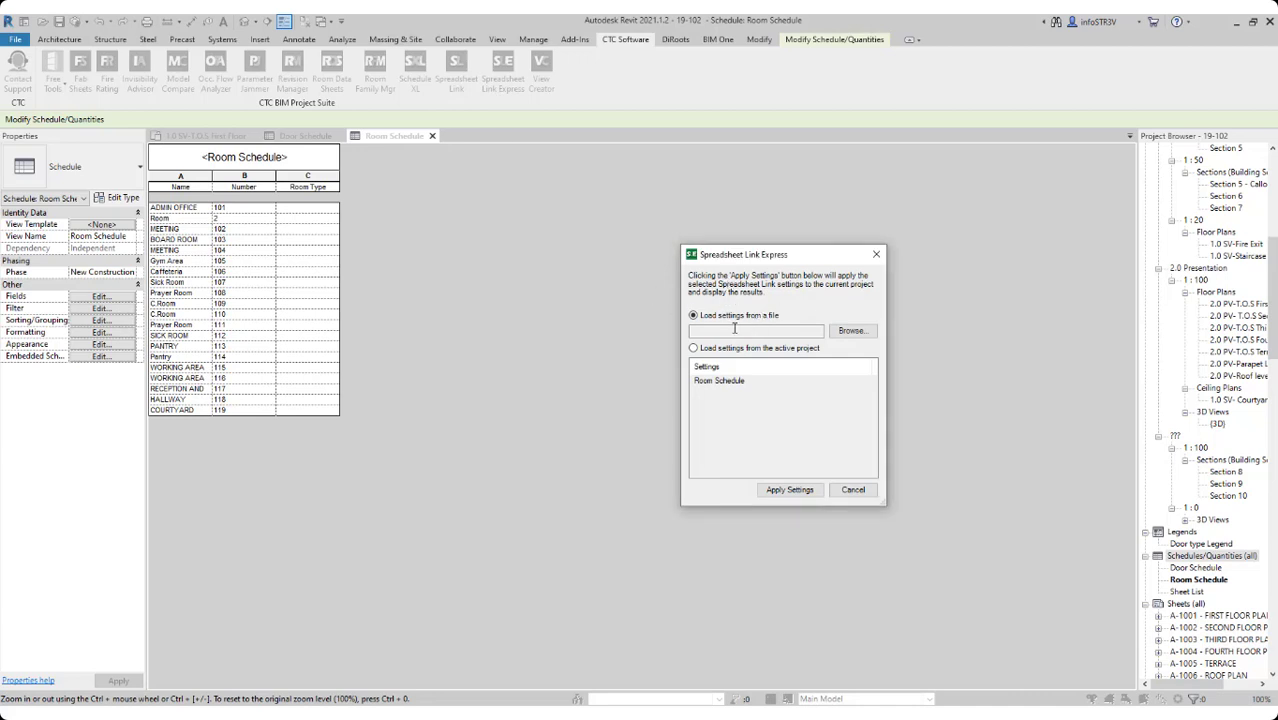
{"action": "left_click", "coordinate": [843, 331]}
{"action": "left_click", "coordinate": [842, 324]}
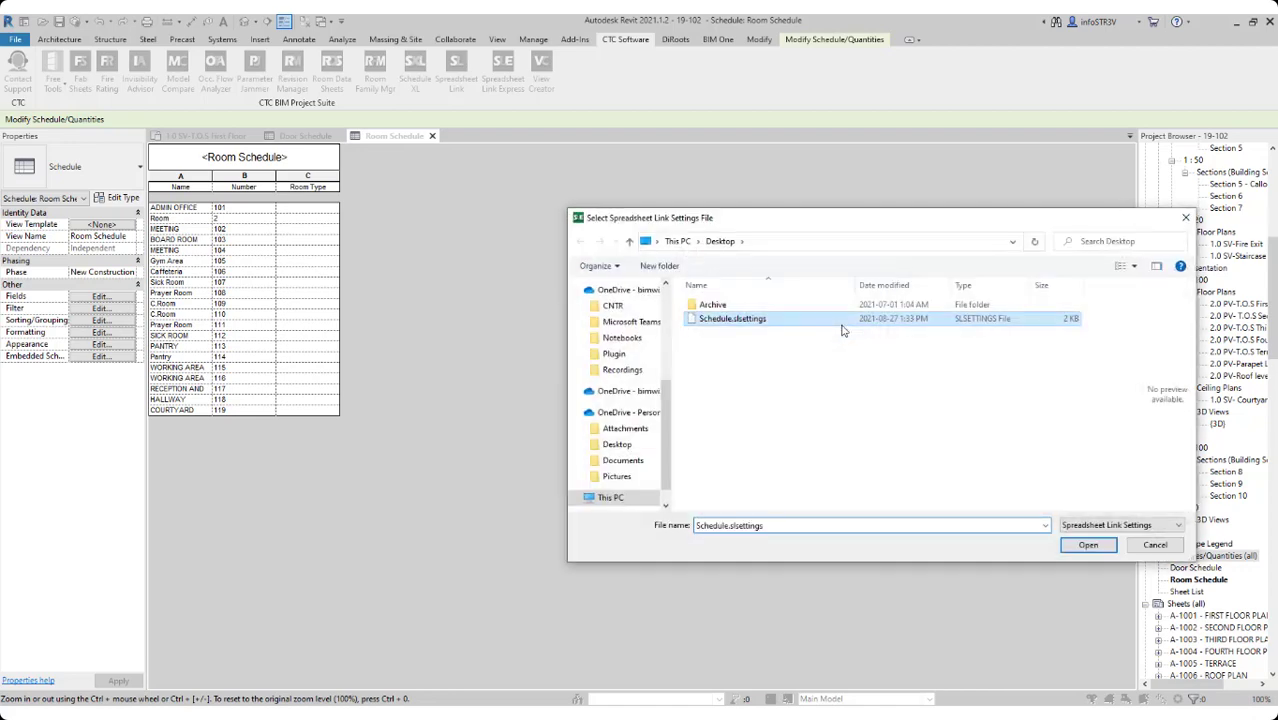
{"action": "left_click", "coordinate": [1095, 546]}
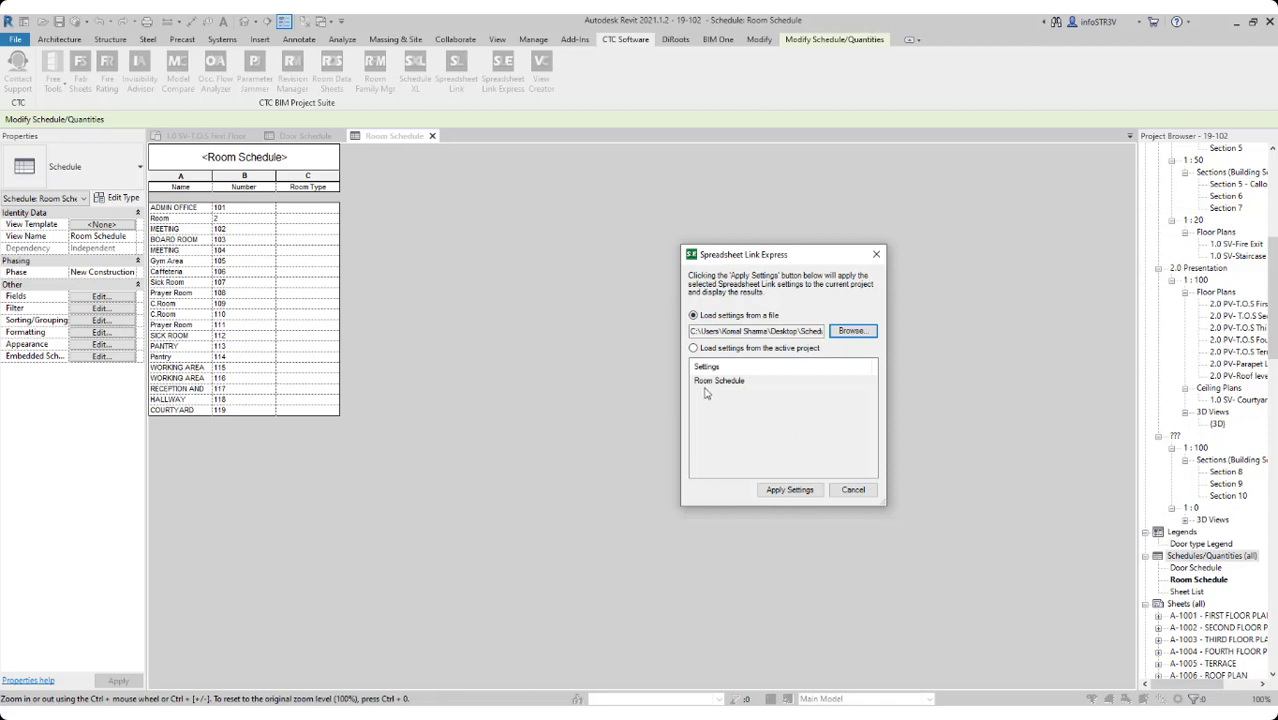
{"action": "left_click", "coordinate": [744, 352]}
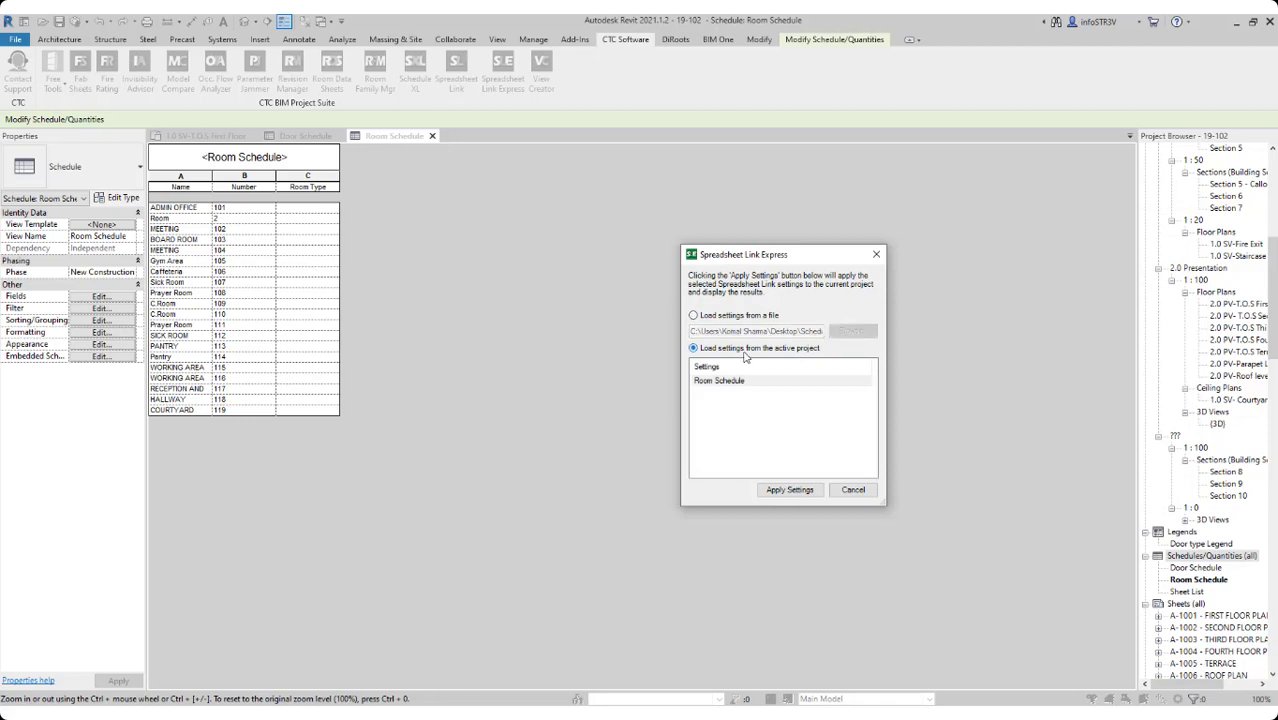
{"action": "left_click", "coordinate": [731, 381]}
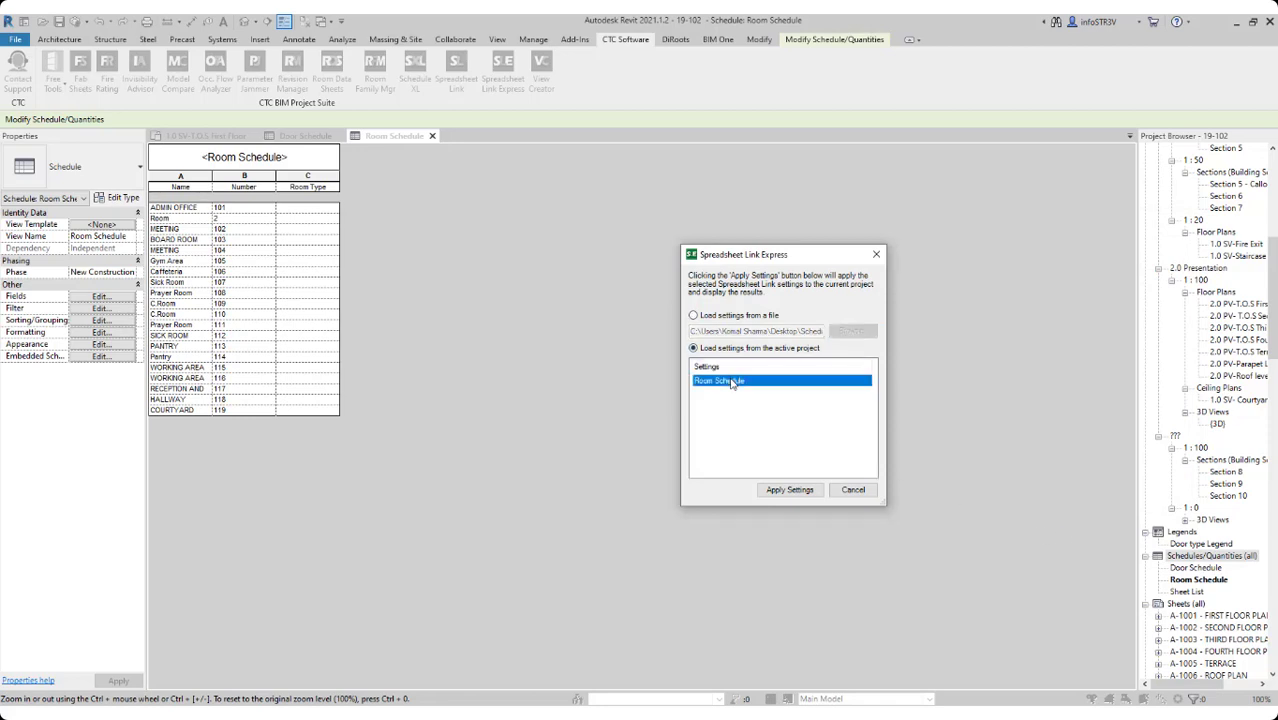
{"action": "left_click", "coordinate": [812, 494]}
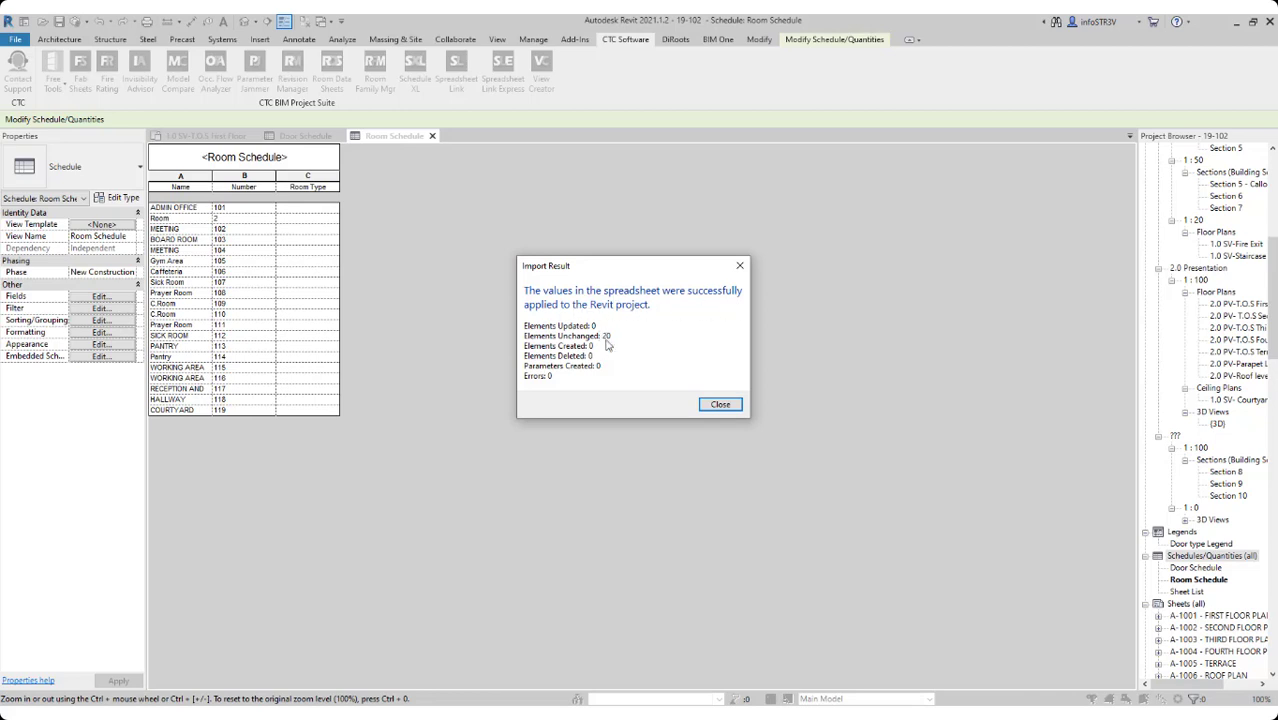
{"action": "left_click", "coordinate": [716, 406]}
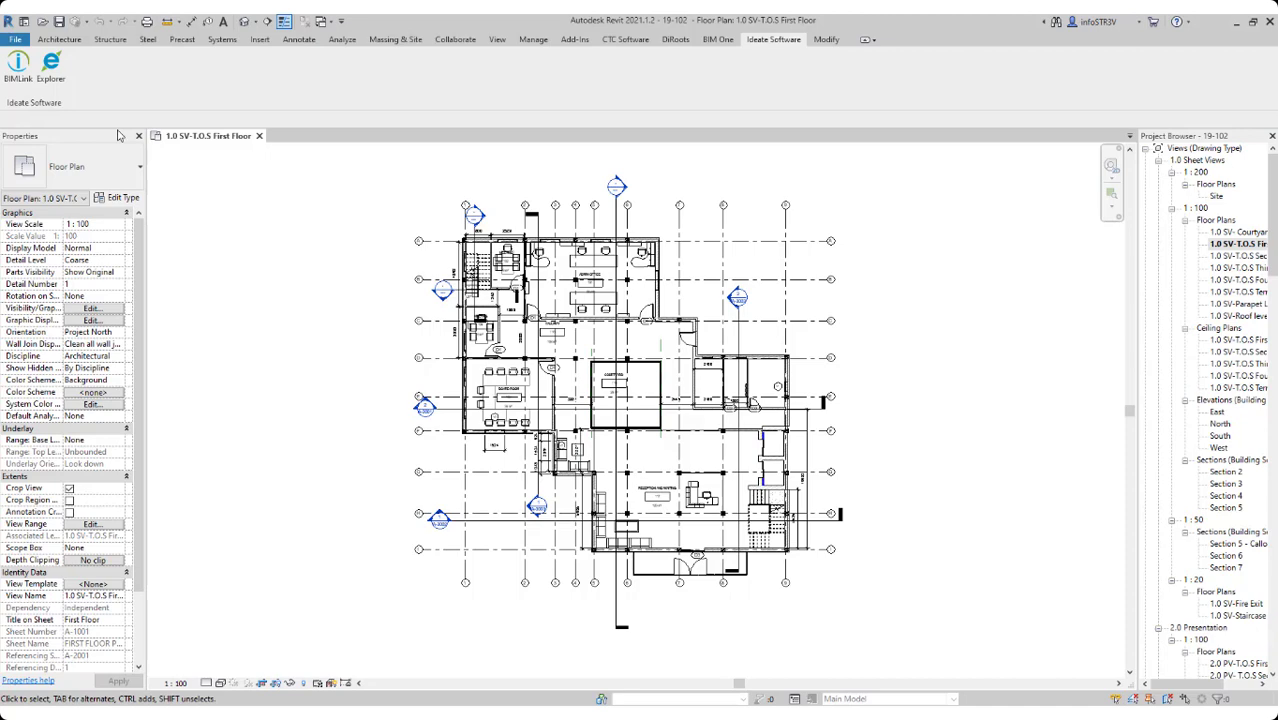
- Launch Ideate BIMLink from the Ideate Software tab
{"action": "left_click", "coordinate": [19, 68]}
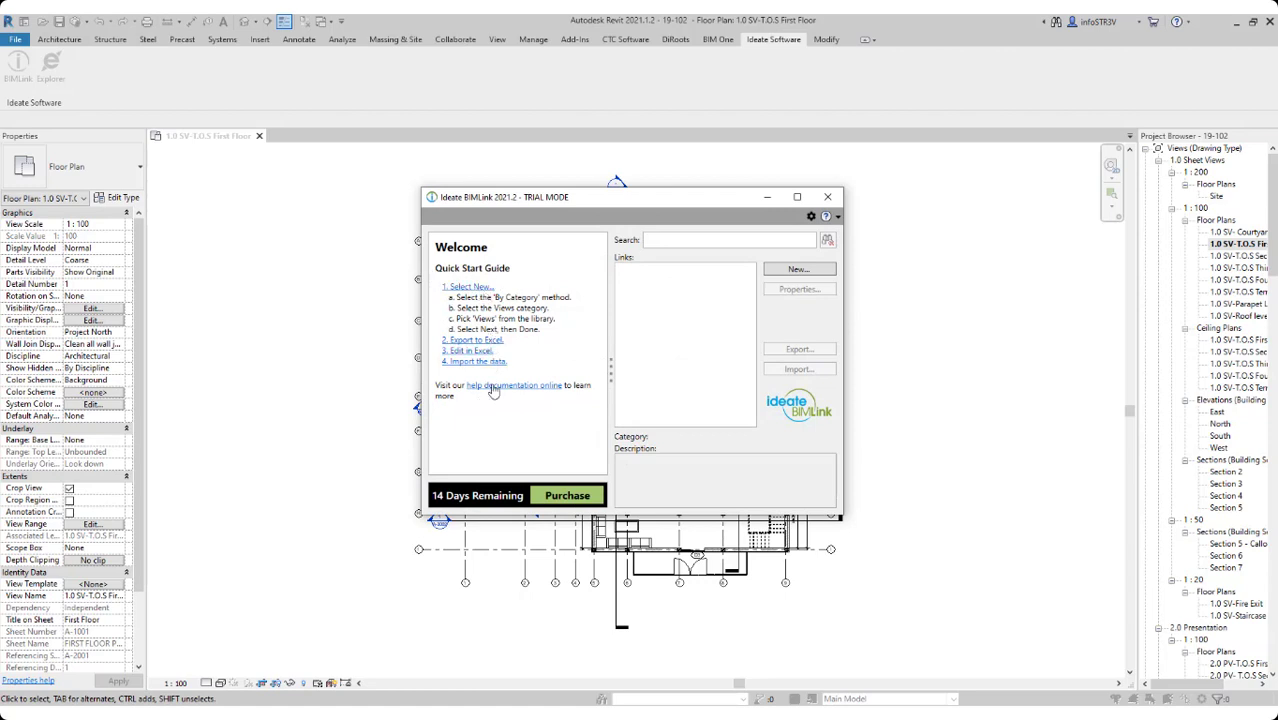
- Create a new Doors instance link from the 01 Architectural Links samples and proceed to its properties
{"action": "left_click", "coordinate": [810, 274]}
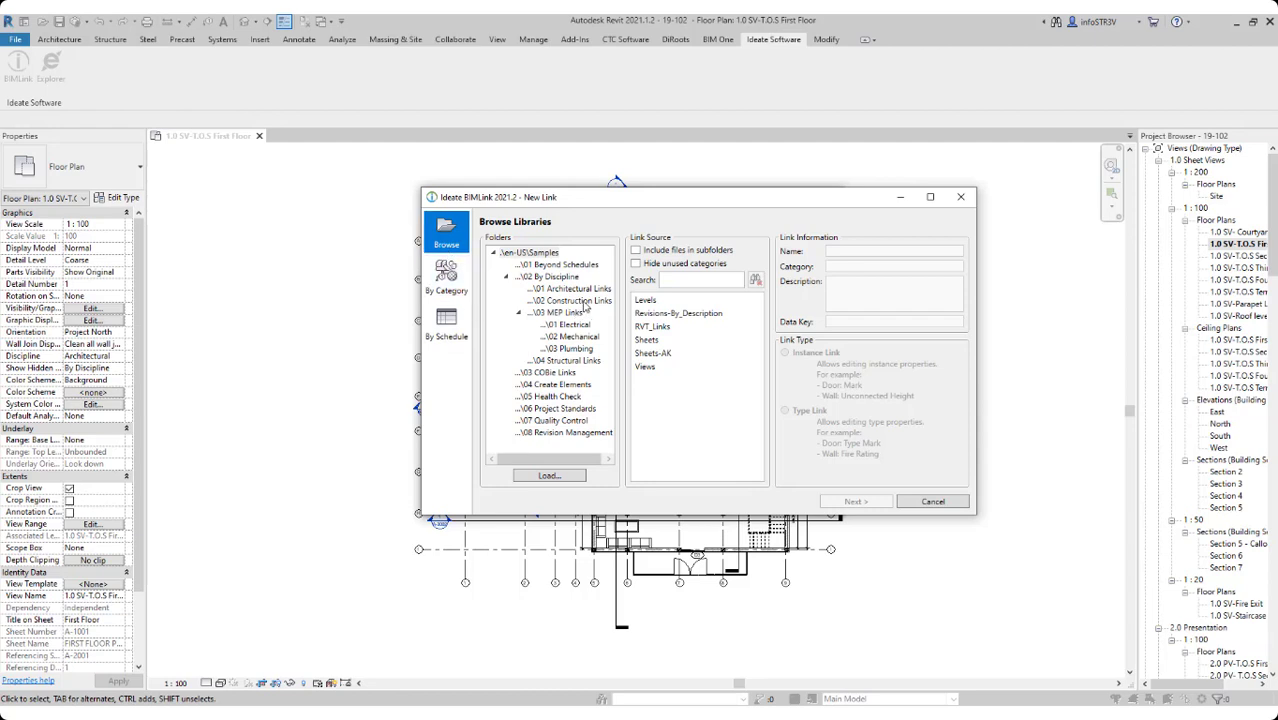
{"action": "left_click", "coordinate": [568, 290]}
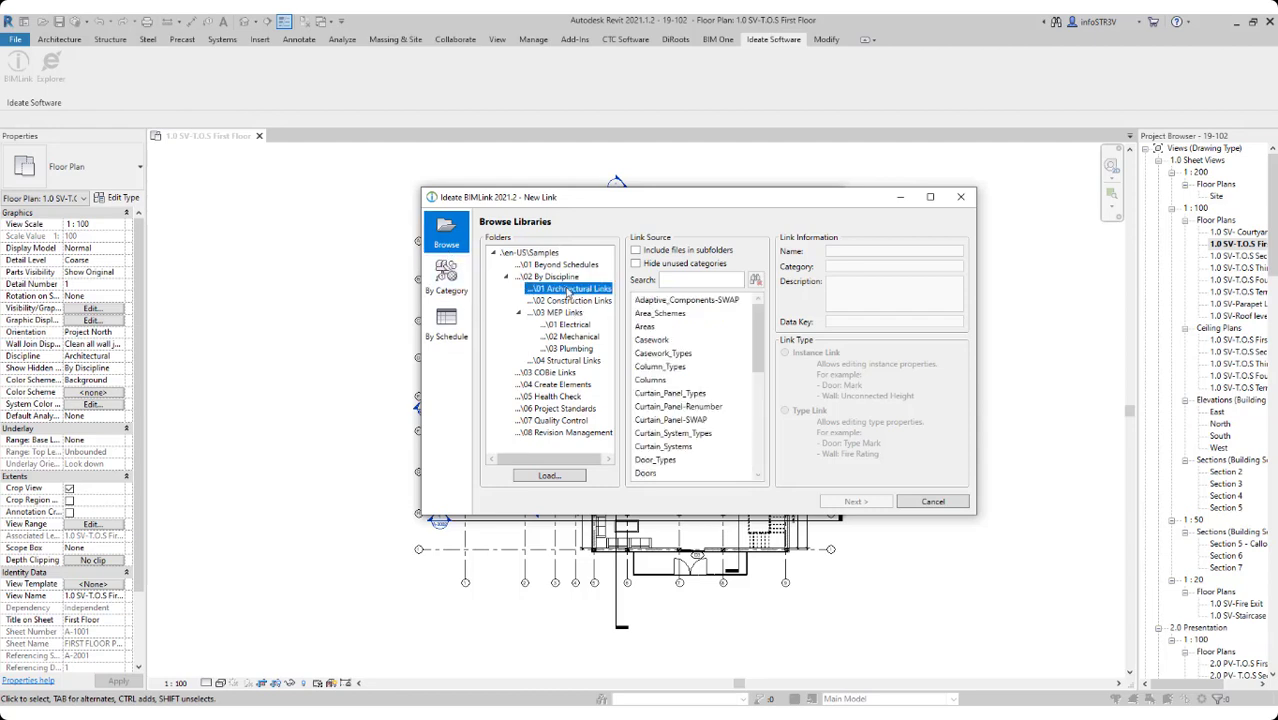
{"action": "left_click", "coordinate": [646, 473]}
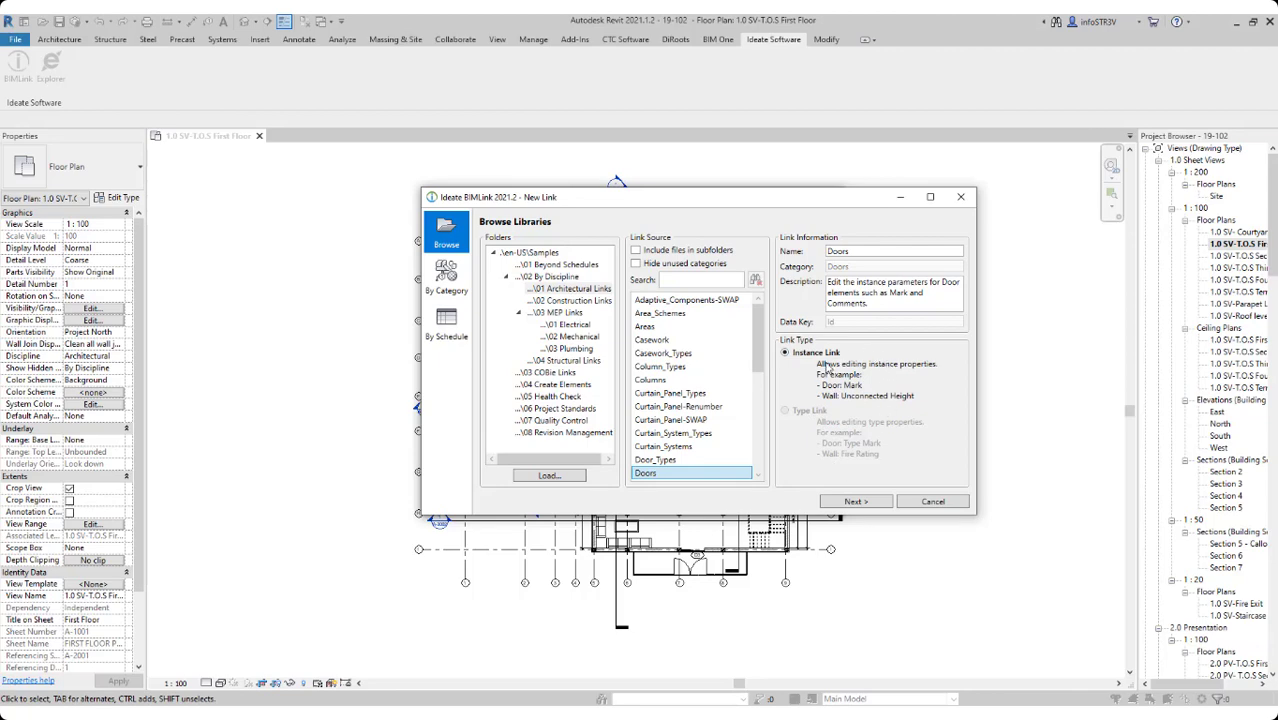
{"action": "left_click", "coordinate": [845, 503]}
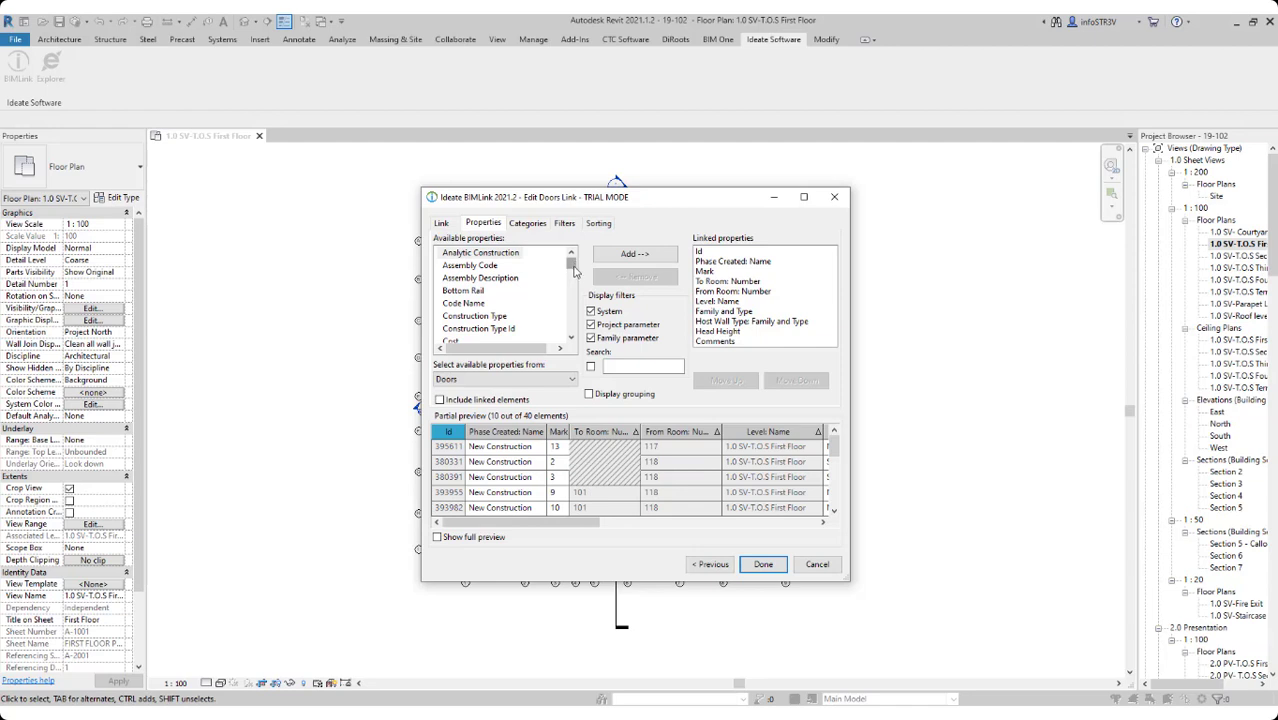
- Add the Width property to the Doors link's linked properties
{"action": "left_click_drag", "start_coordinate": [573, 266], "coordinate": [575, 333]}
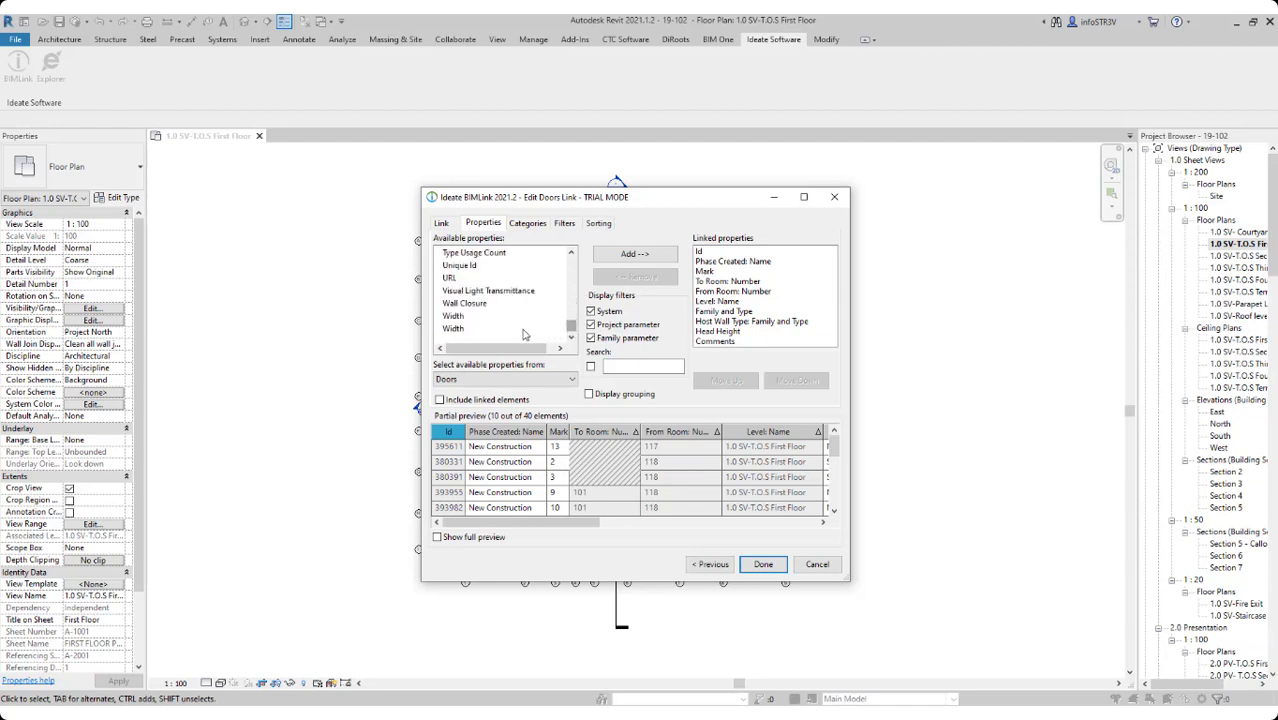
{"action": "left_click", "coordinate": [453, 316]}
{"action": "left_click", "coordinate": [630, 255]}
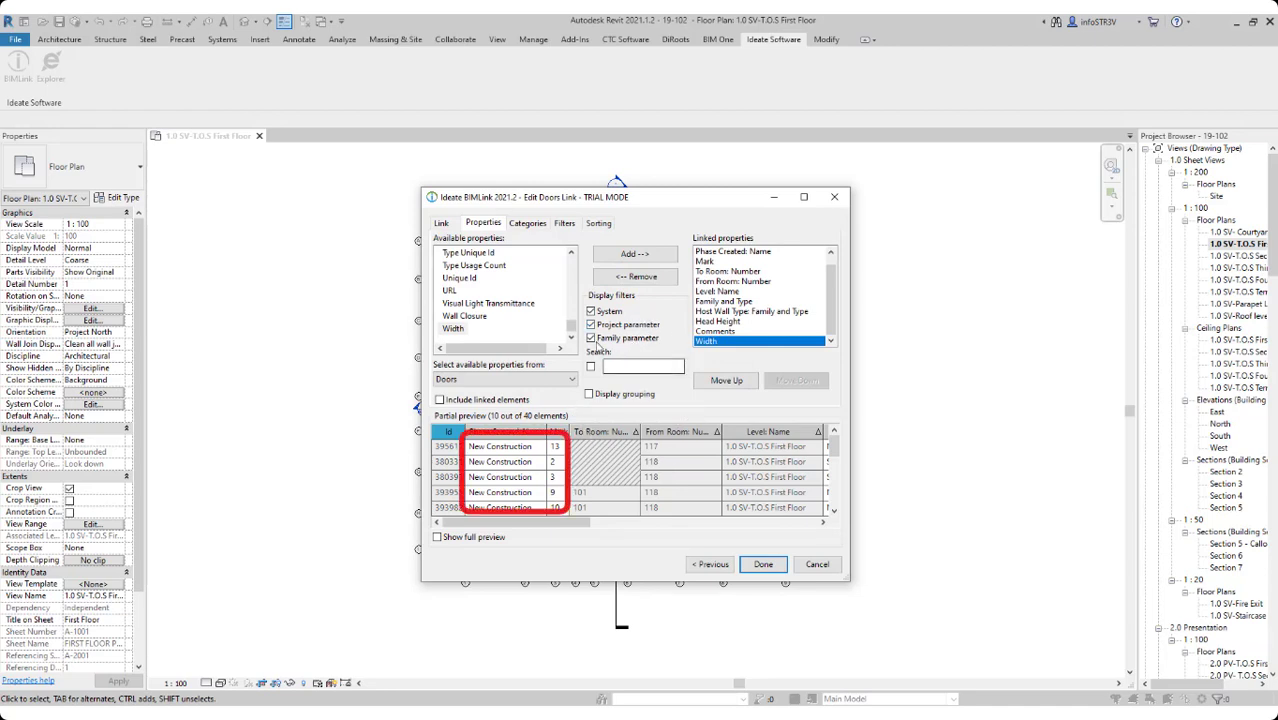
{"action": "left_click", "coordinate": [591, 312]}
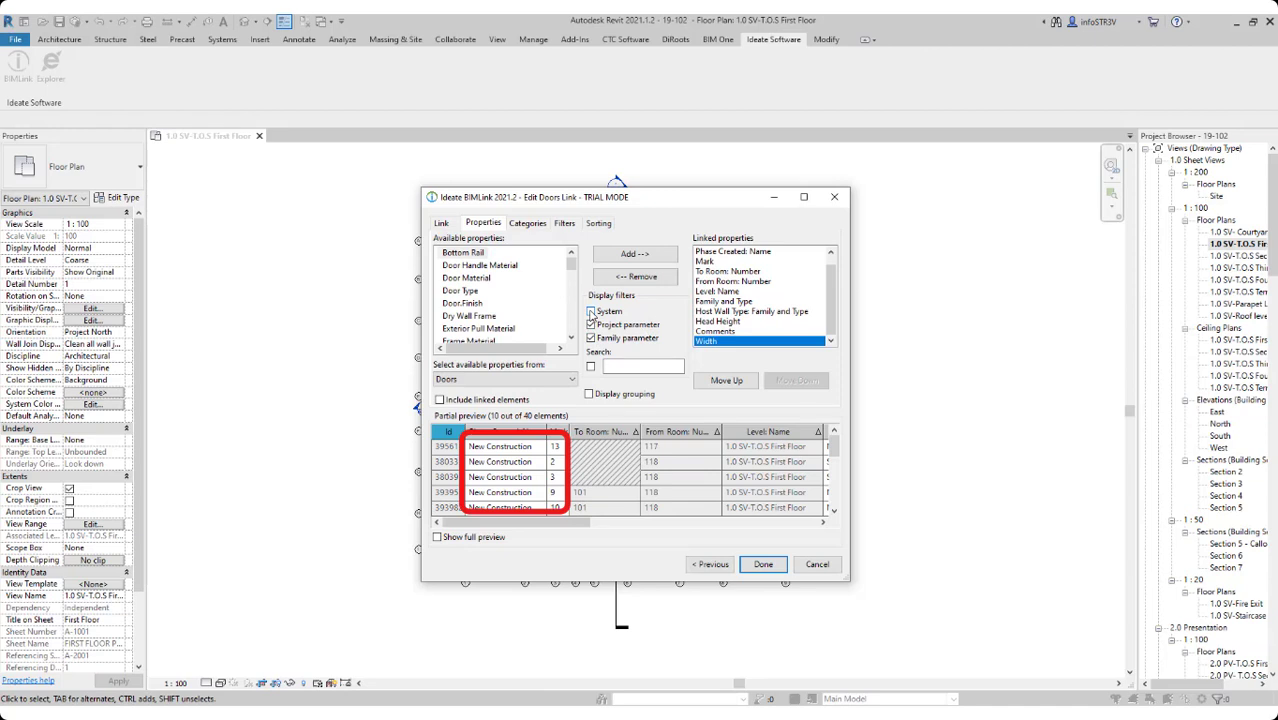
{"action": "left_click", "coordinate": [591, 312]}
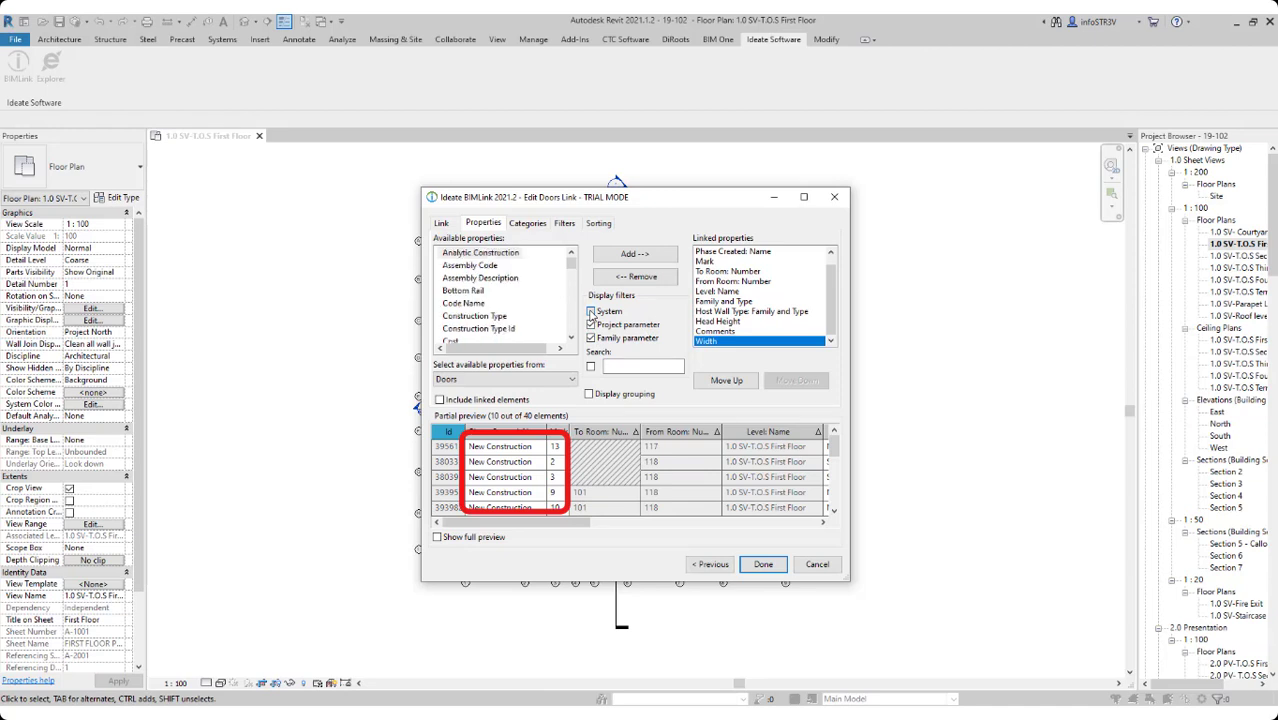
{"action": "left_click", "coordinate": [544, 228]}
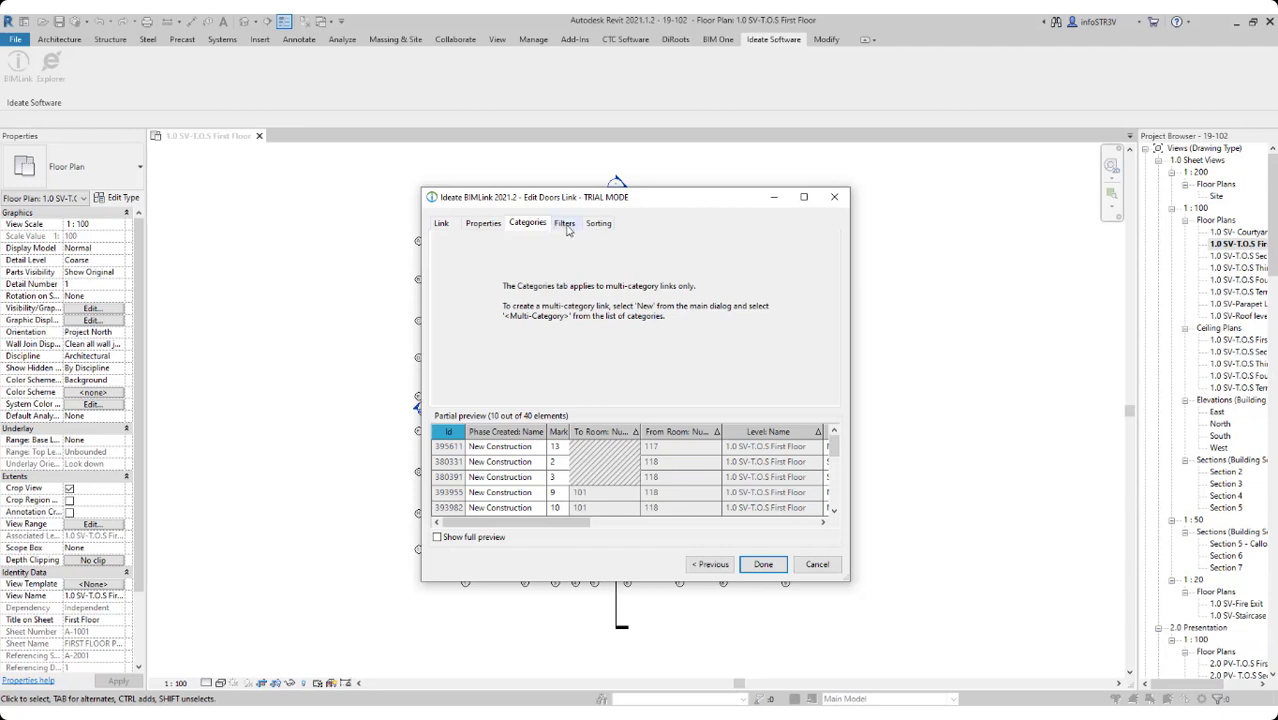
- Confirm the link's filters: phase New Construction and phase filter None
{"action": "left_click", "coordinate": [566, 227]}
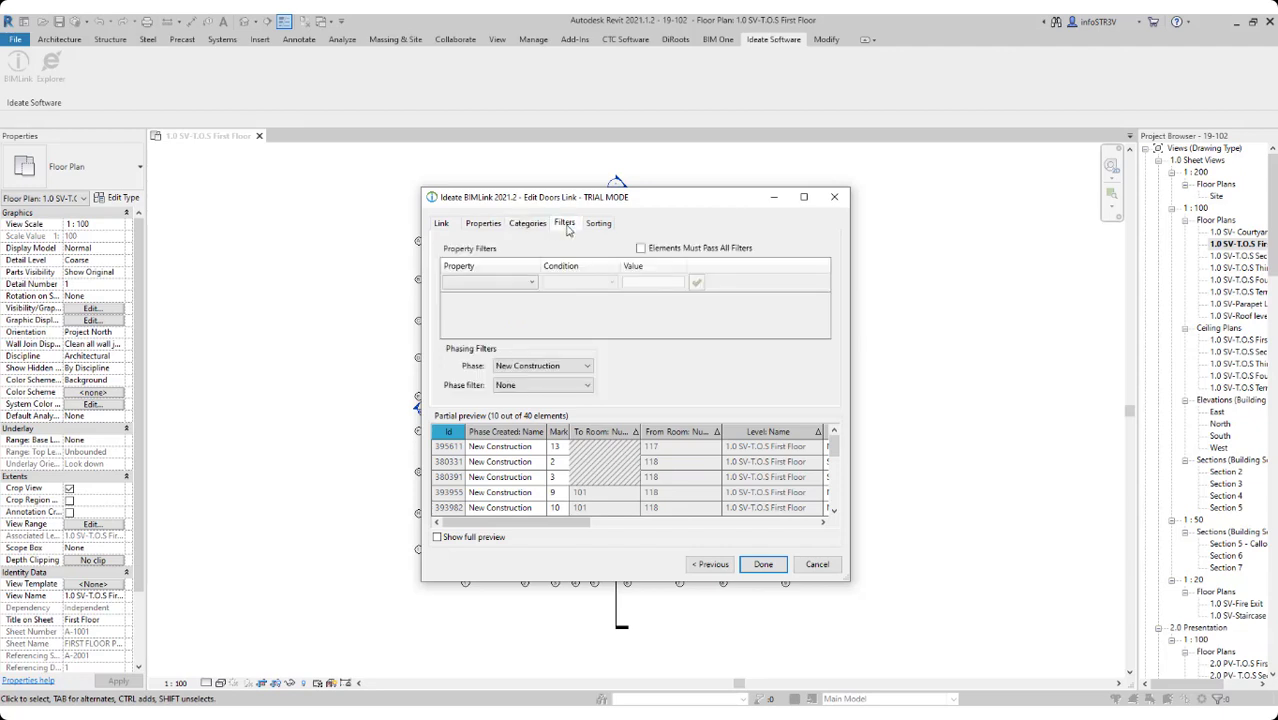
{"action": "left_click", "coordinate": [555, 372]}
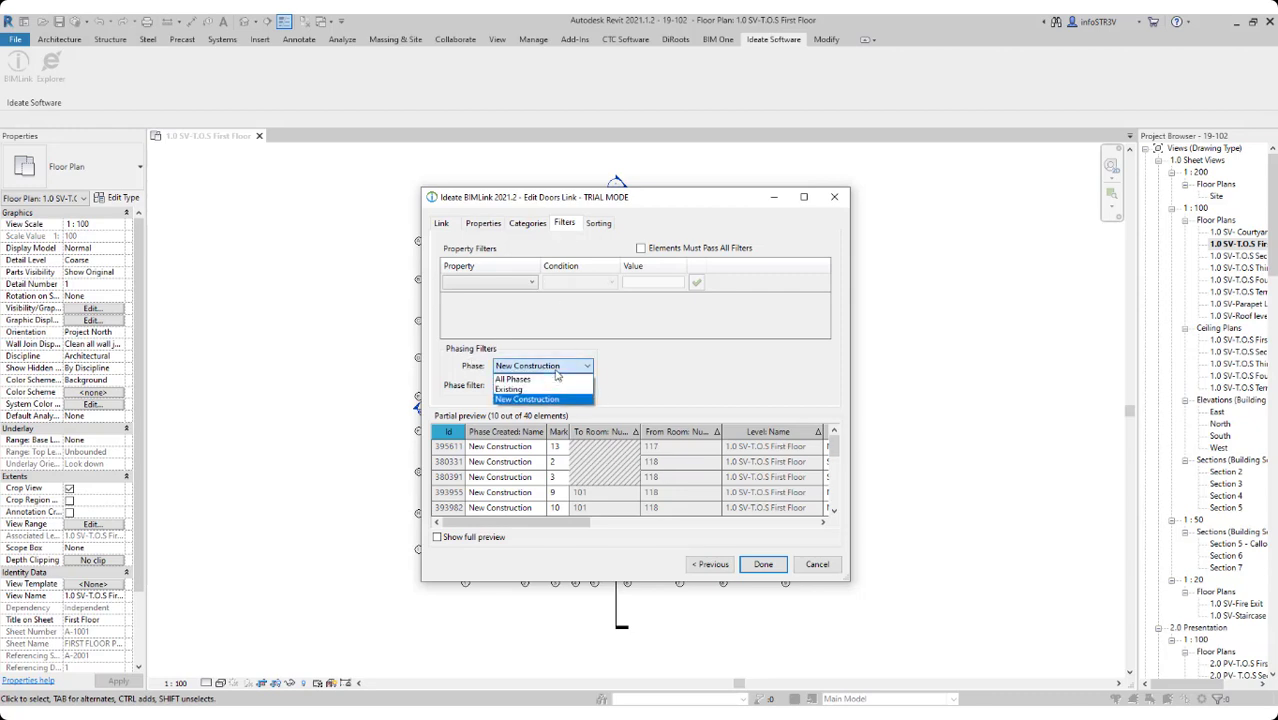
{"action": "left_click", "coordinate": [576, 371]}
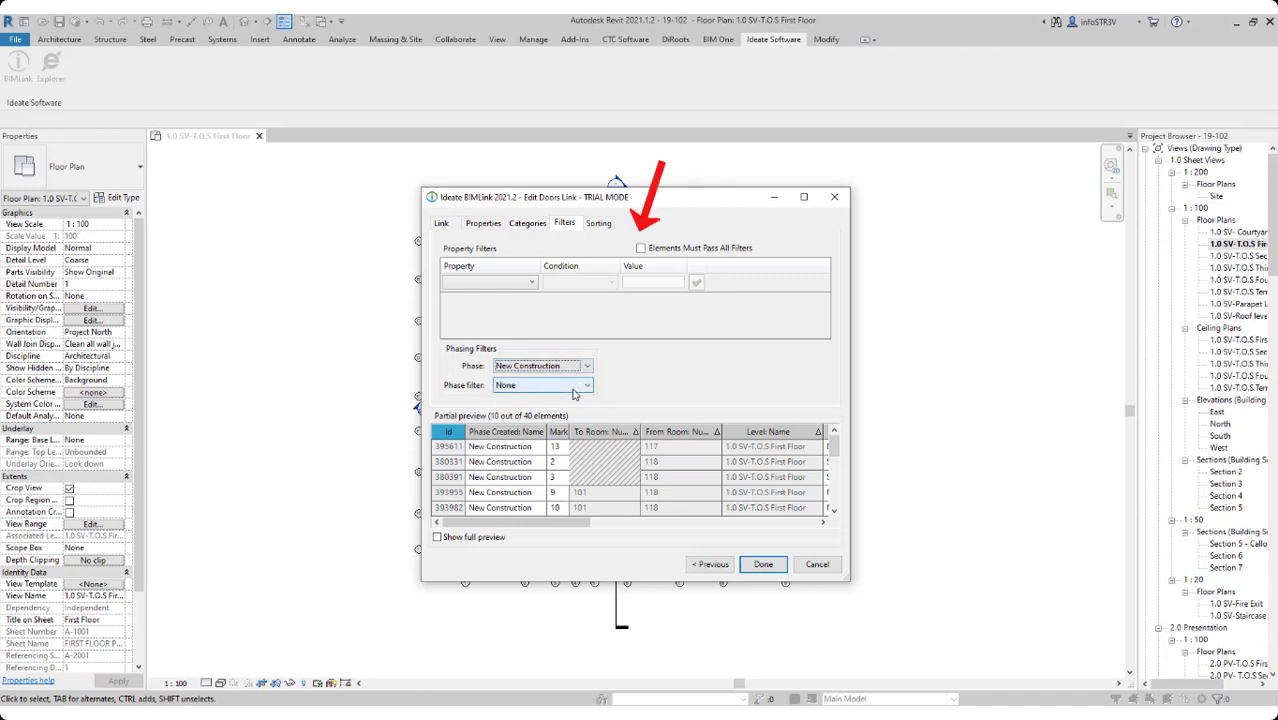
{"action": "left_click", "coordinate": [574, 386]}
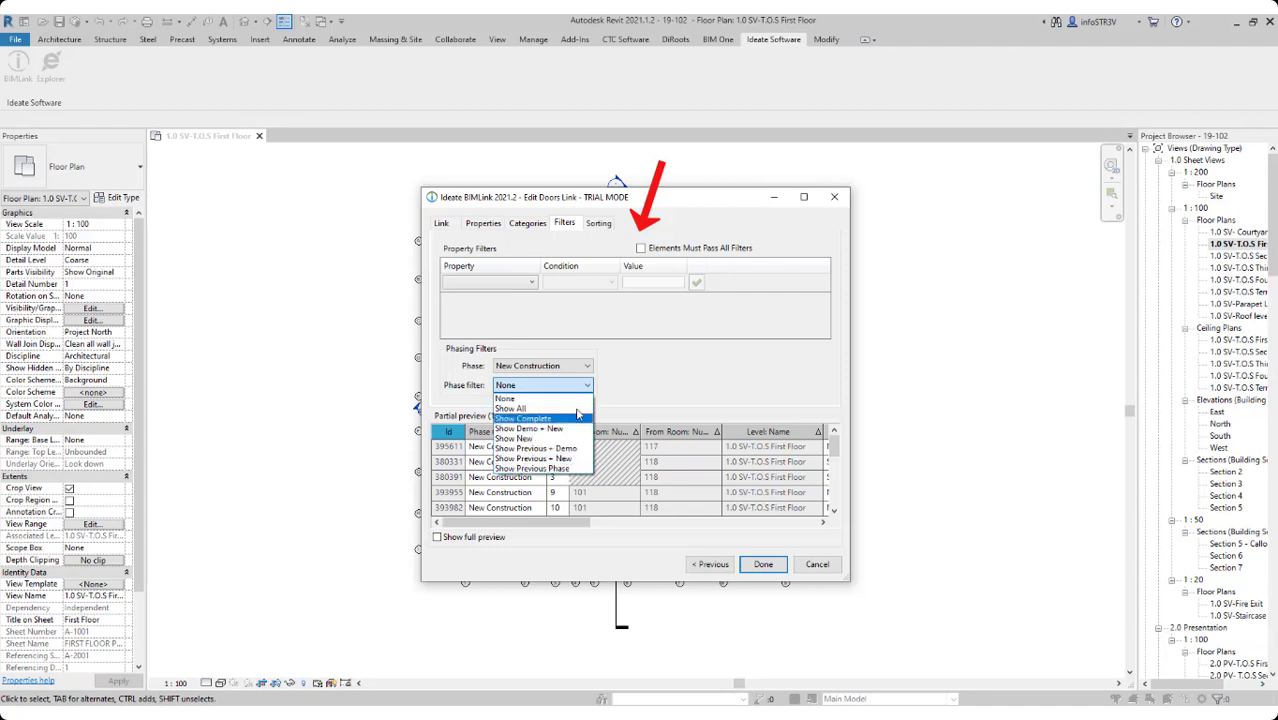
{"action": "left_click", "coordinate": [584, 397]}
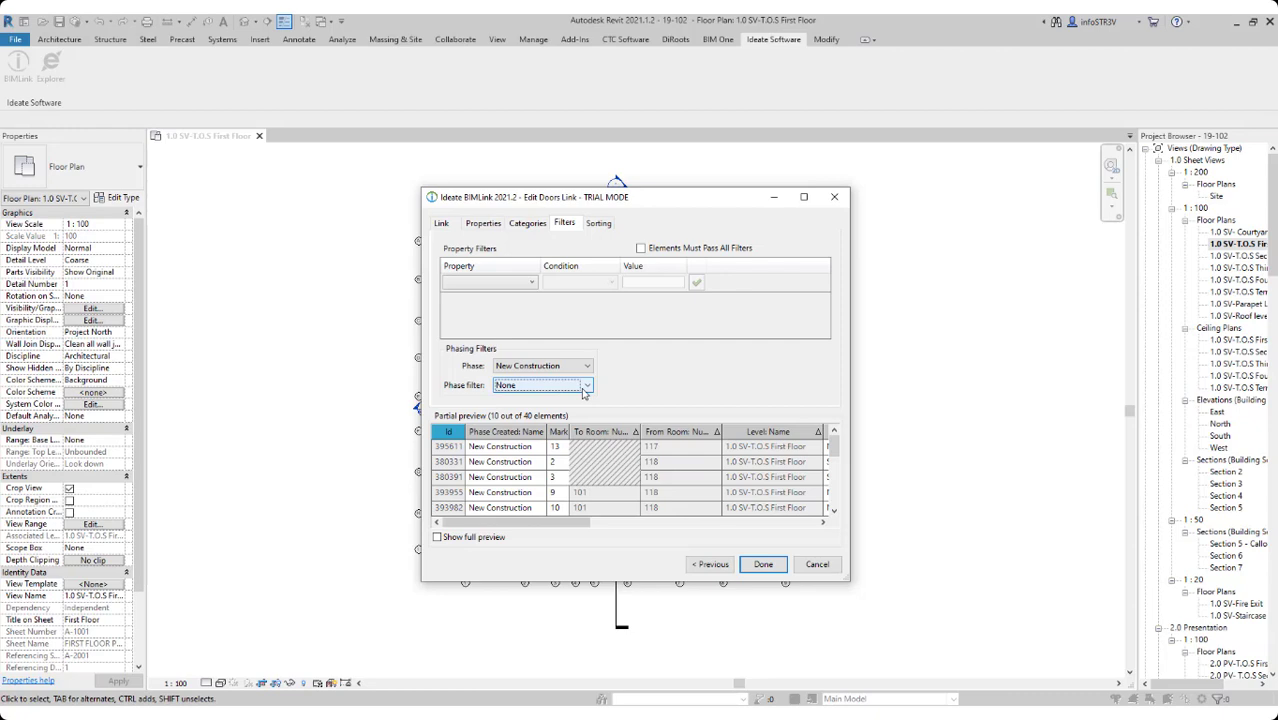
- Change the primary sort from Level: Name to Mark and finish editing the door link
{"action": "left_click", "coordinate": [605, 227]}
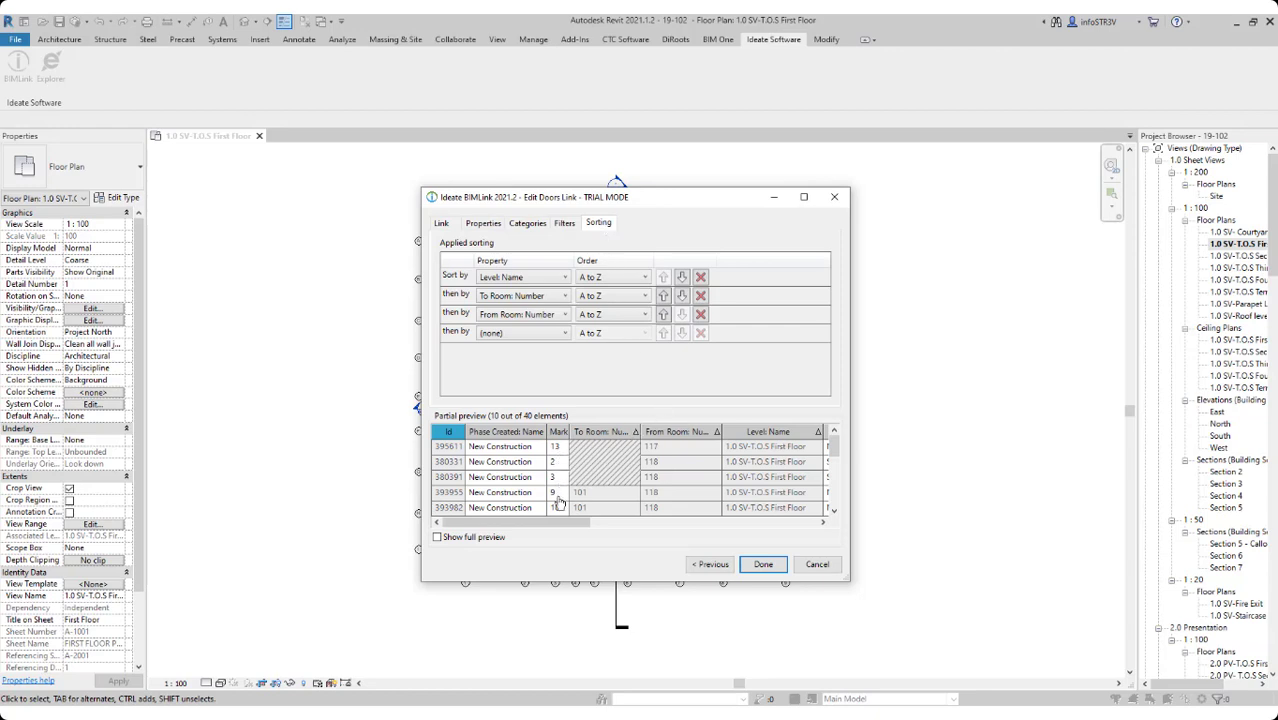
{"action": "left_click", "coordinate": [564, 277]}
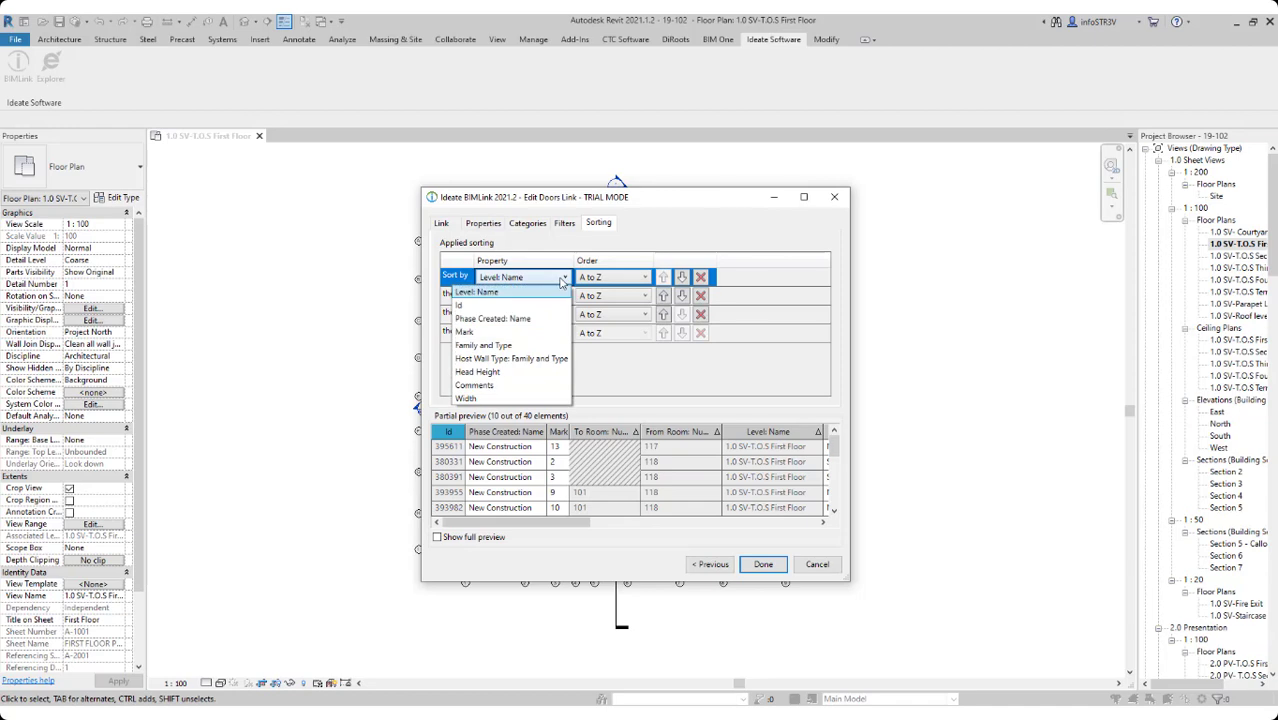
{"action": "left_click", "coordinate": [540, 333]}
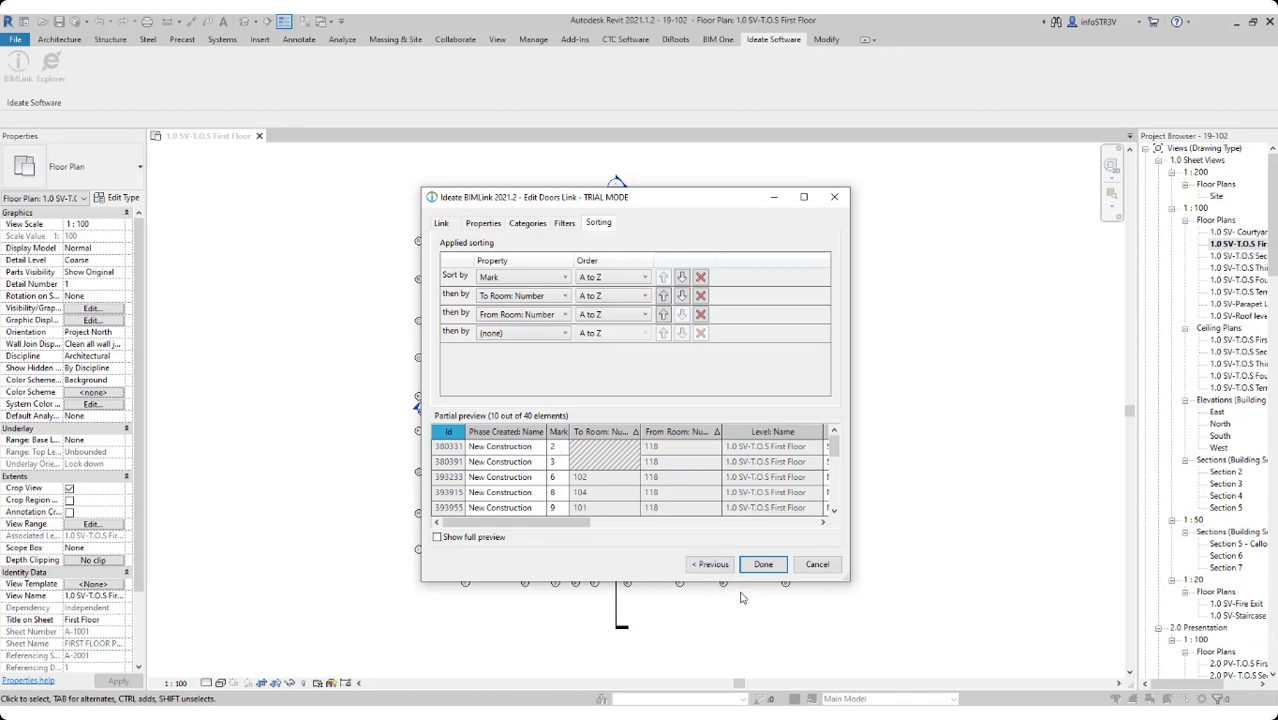
{"action": "left_click", "coordinate": [763, 565]}
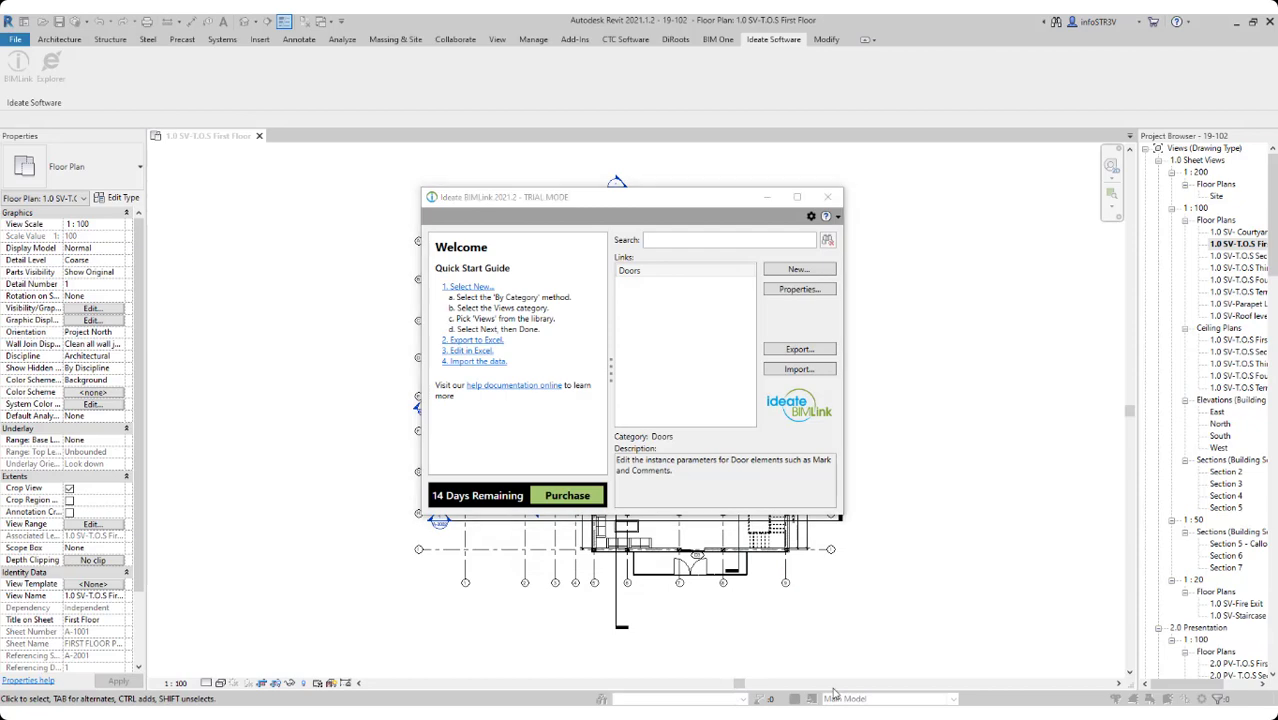
- Export the Doors link to Doors.xlsx and open the exported workbook in Excel
{"action": "left_click", "coordinate": [799, 349]}
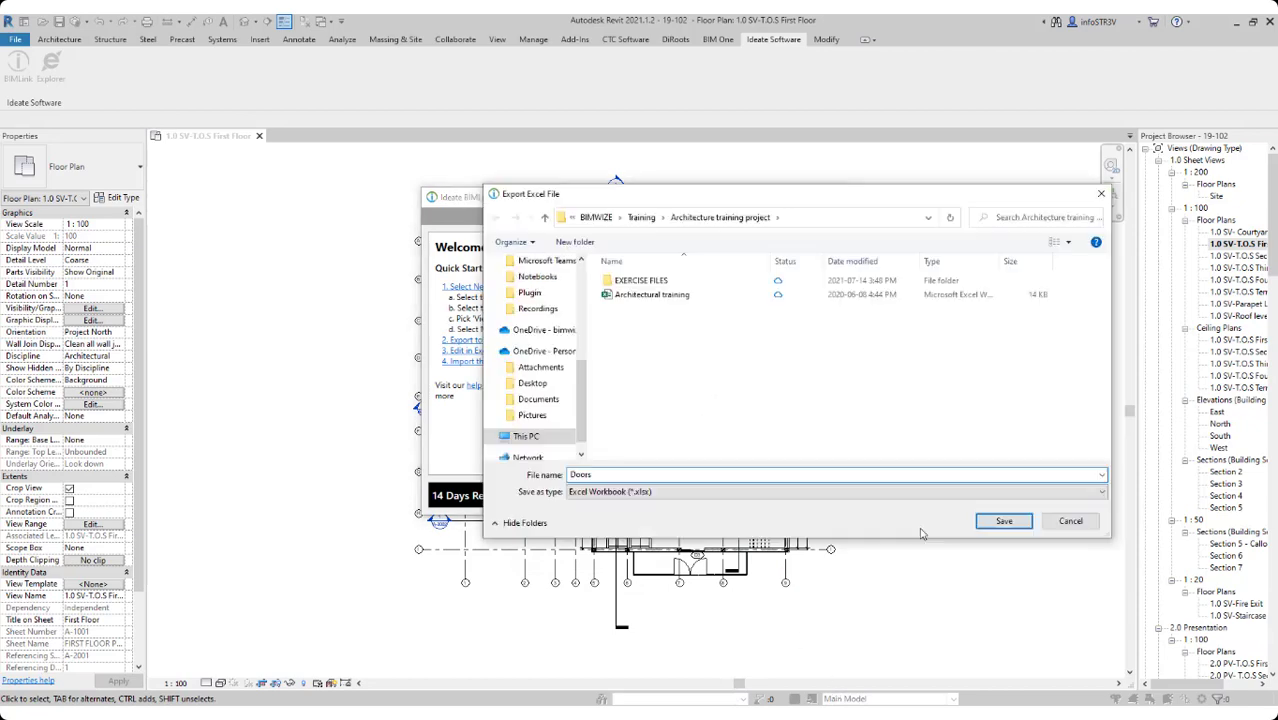
{"action": "left_click", "coordinate": [1000, 520]}
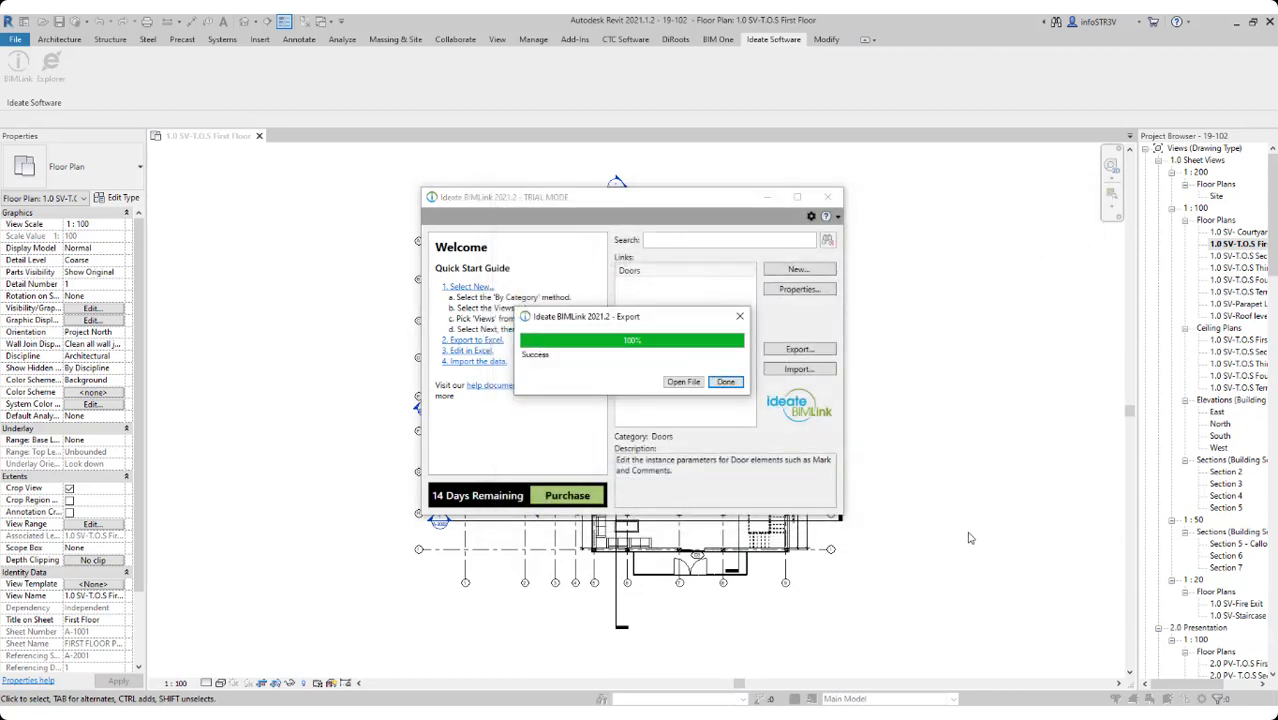
{"action": "left_click", "coordinate": [684, 381]}
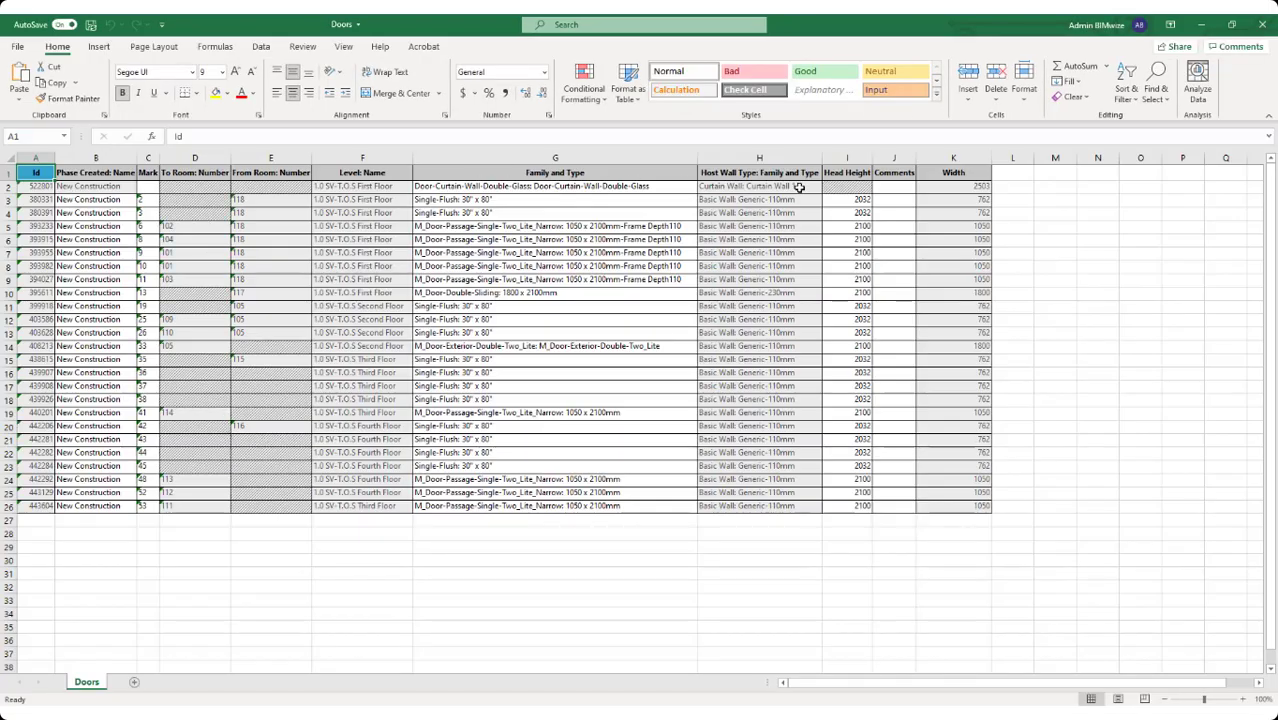
- Enter 'Wooden + Aluminium' in the Comments cell J3, then close the workbook
{"action": "left_click", "coordinate": [895, 200]}
{"action": "double_click", "coordinate": [895, 200]}
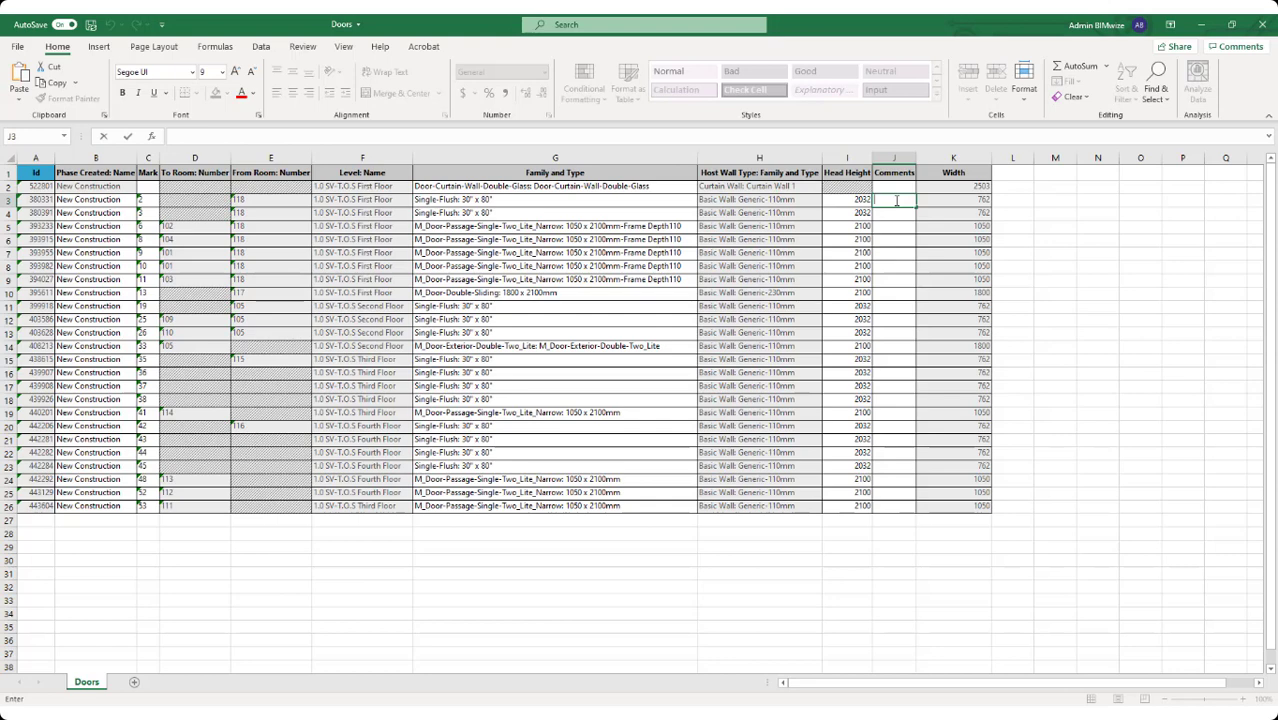
{"action": "type", "text": "Wooden + Aluminium"}
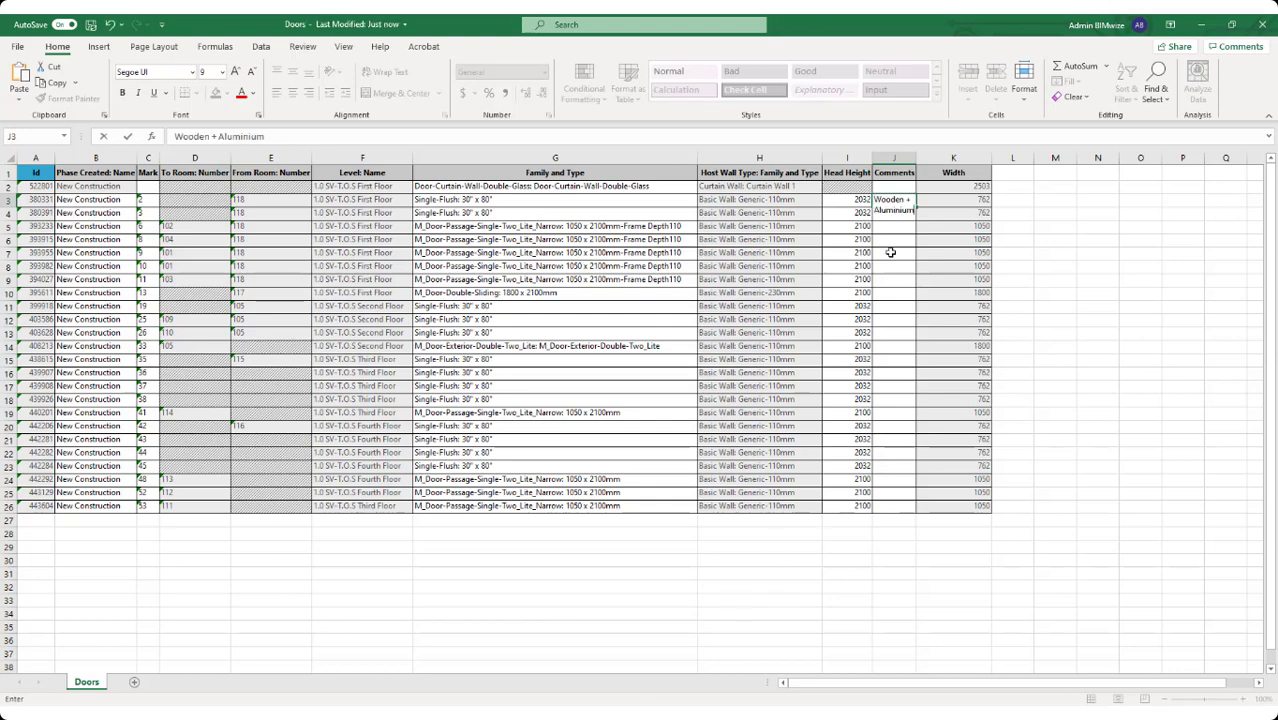
{"action": "left_click", "coordinate": [1022, 290]}
{"action": "left_click", "coordinate": [1262, 25]}
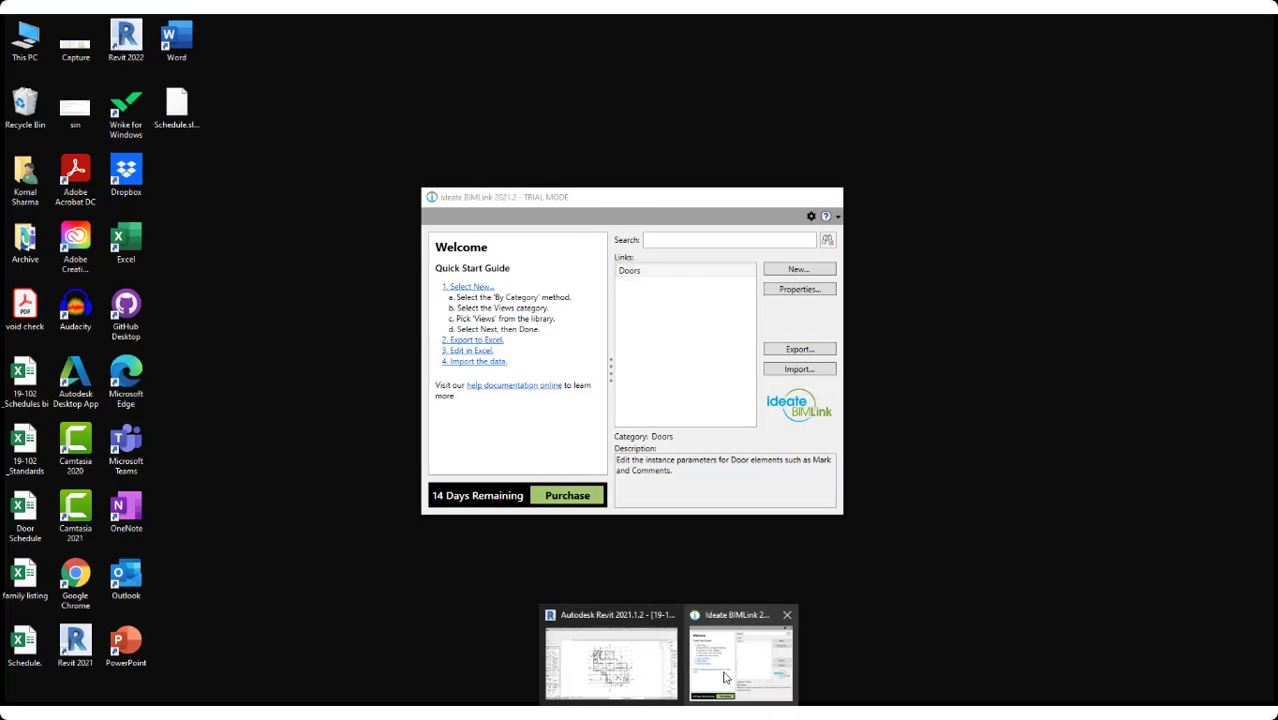
- Load Doors.xlsx into the BIMLink import preview, review the flagged Comments change, and cancel
{"action": "left_click", "coordinate": [725, 678]}
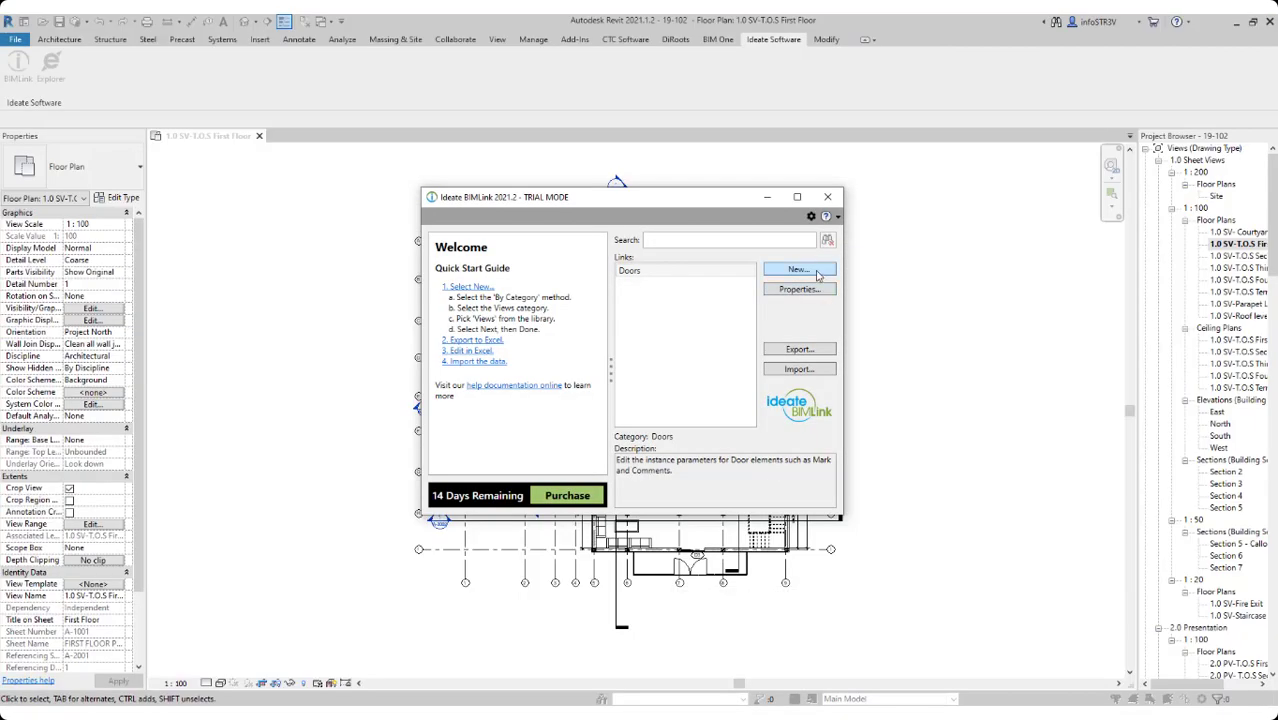
{"action": "left_click", "coordinate": [805, 370]}
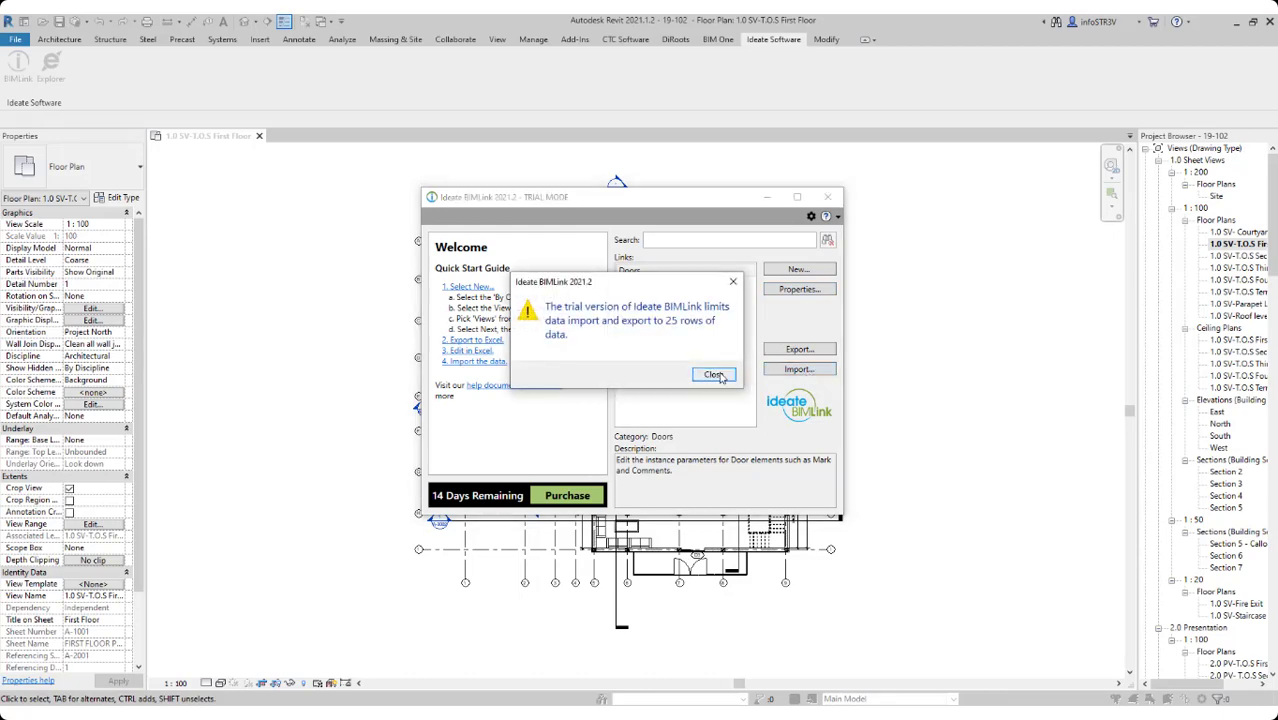
{"action": "left_click", "coordinate": [720, 378]}
{"action": "left_click", "coordinate": [650, 309]}
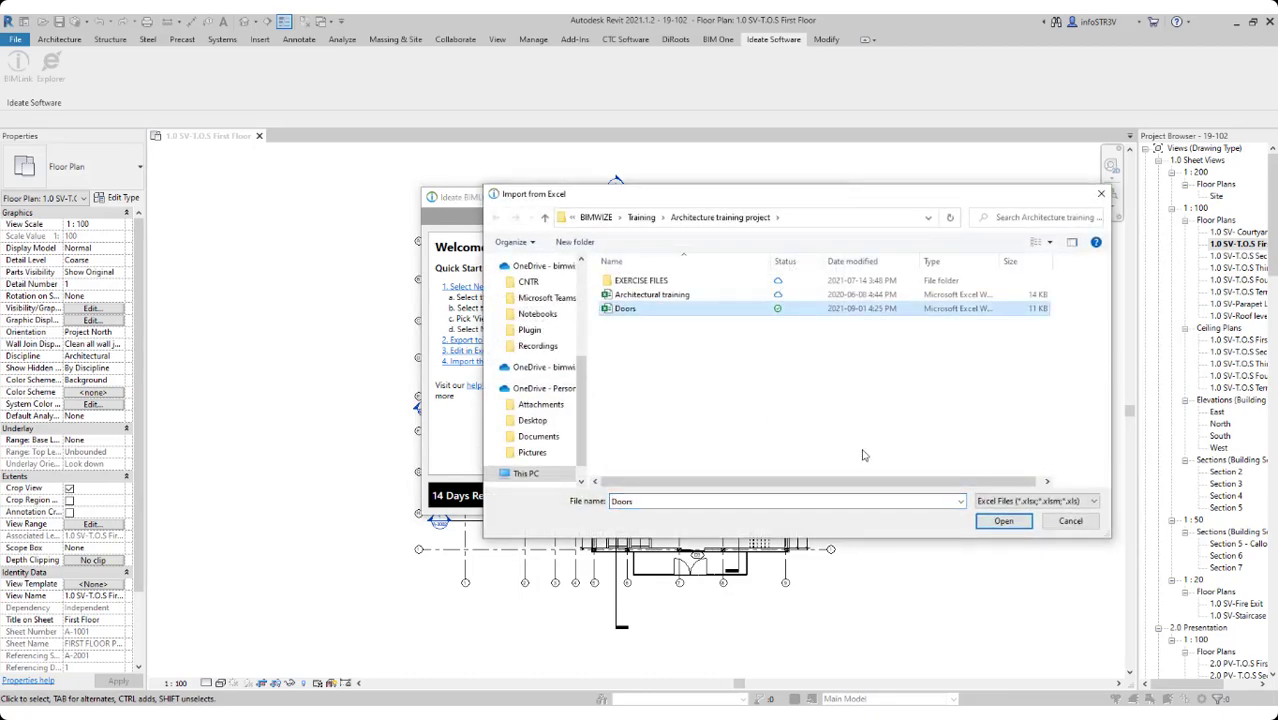
{"action": "left_click", "coordinate": [1002, 521]}
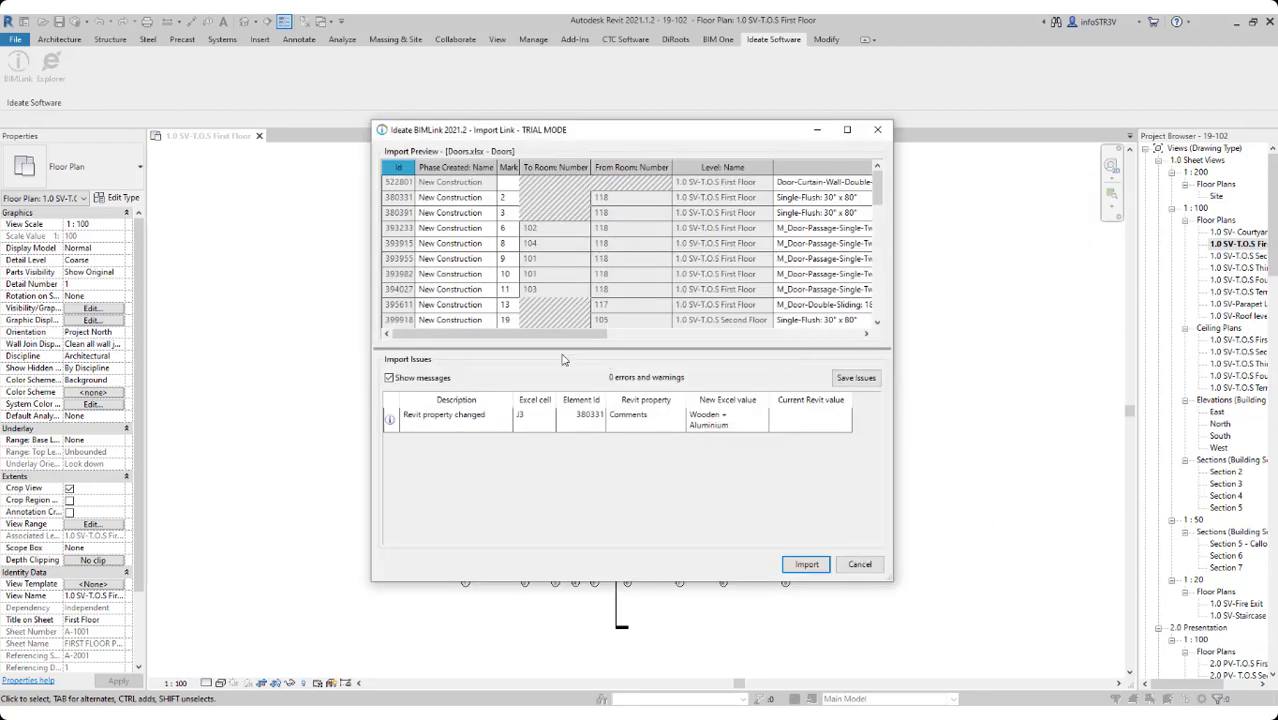
{"action": "left_click_drag", "start_coordinate": [562, 334], "coordinate": [818, 370]}
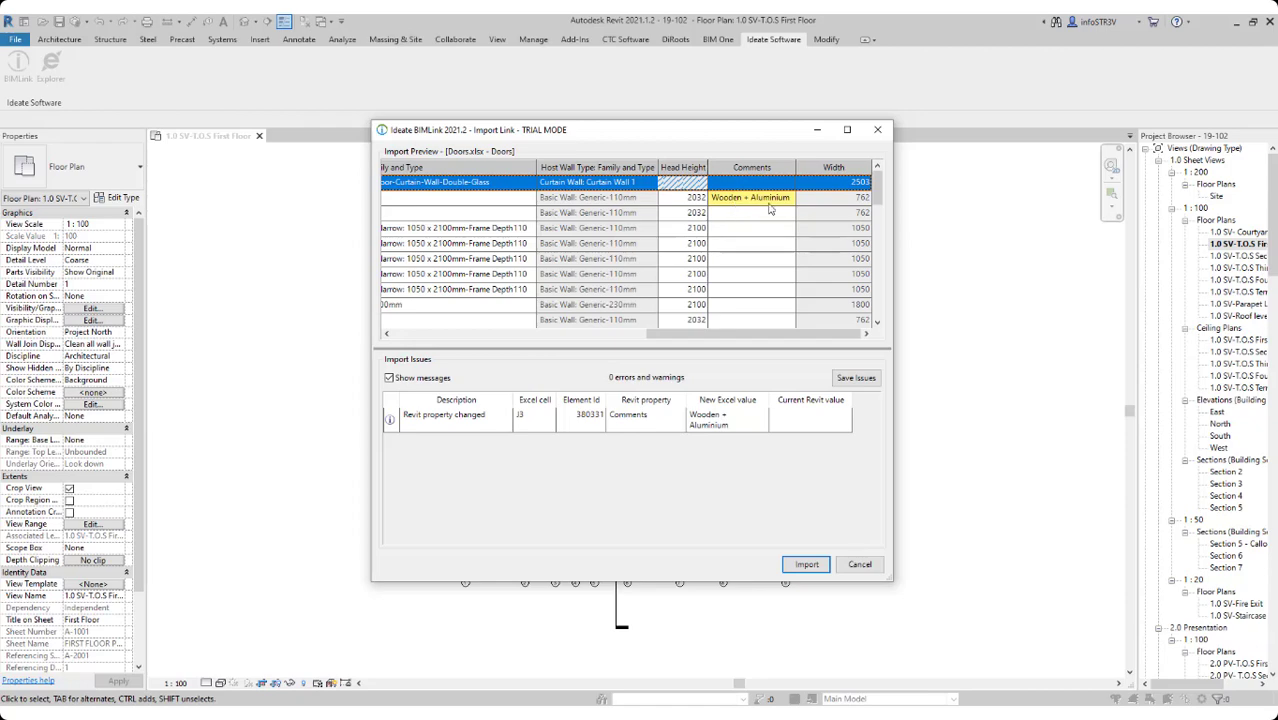
{"action": "left_click", "coordinate": [859, 566]}
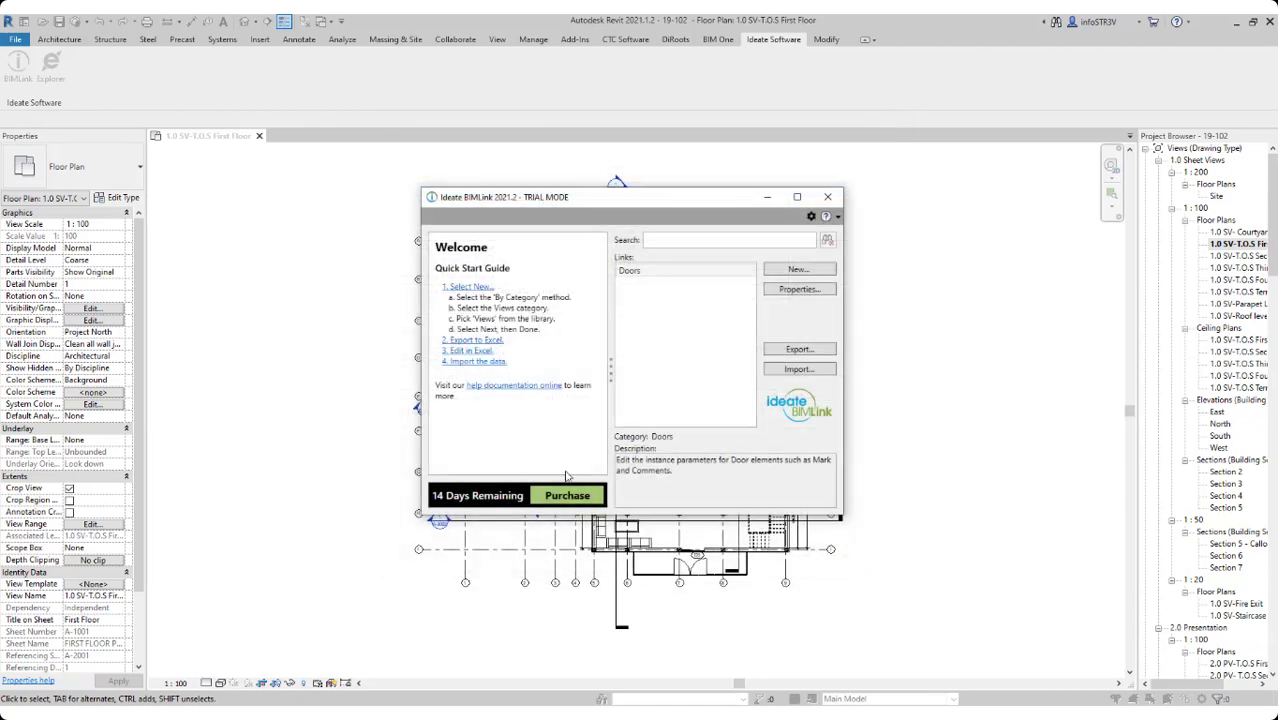
- Create a new BIMLink link using the By Category option
{"action": "left_click", "coordinate": [798, 270]}
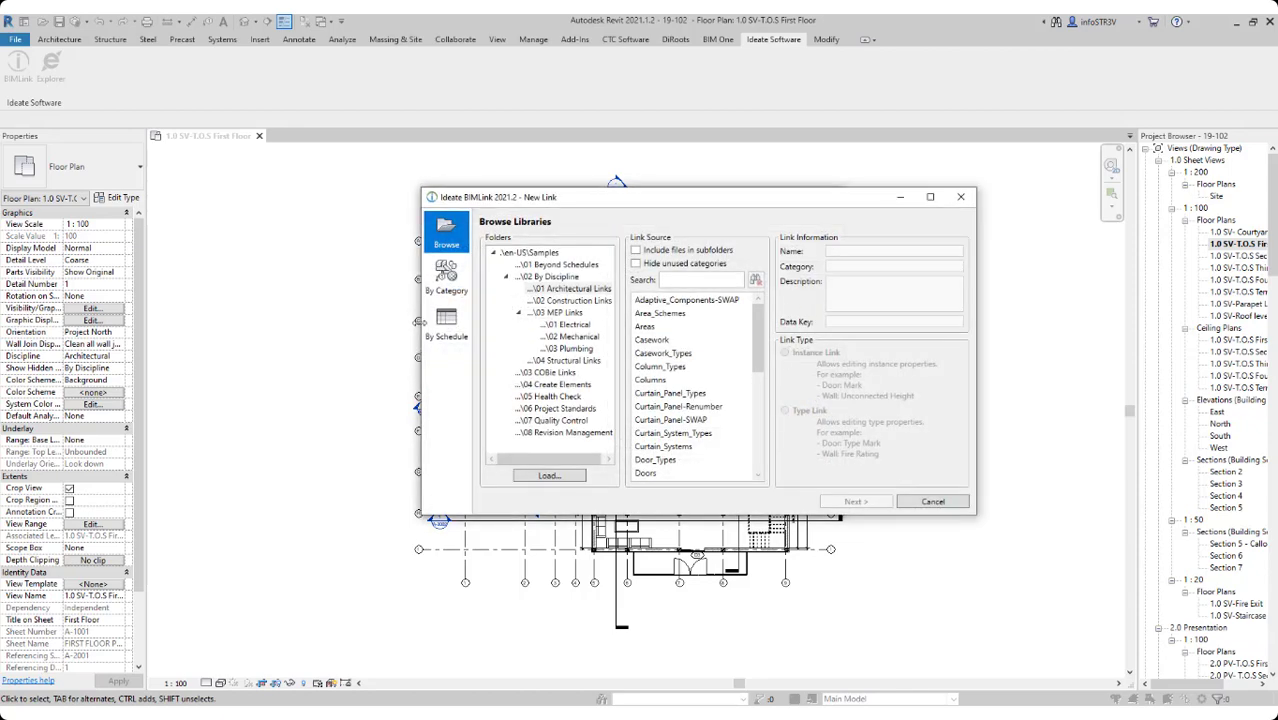
{"action": "left_click", "coordinate": [446, 278]}
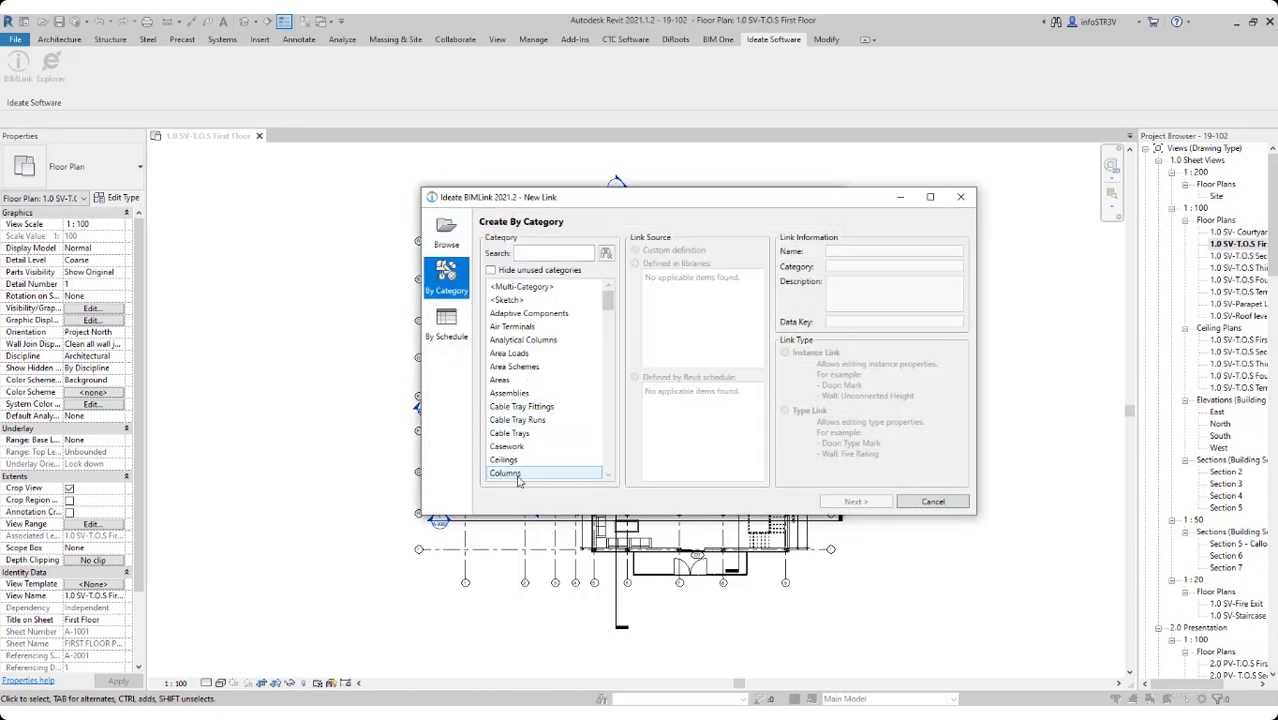